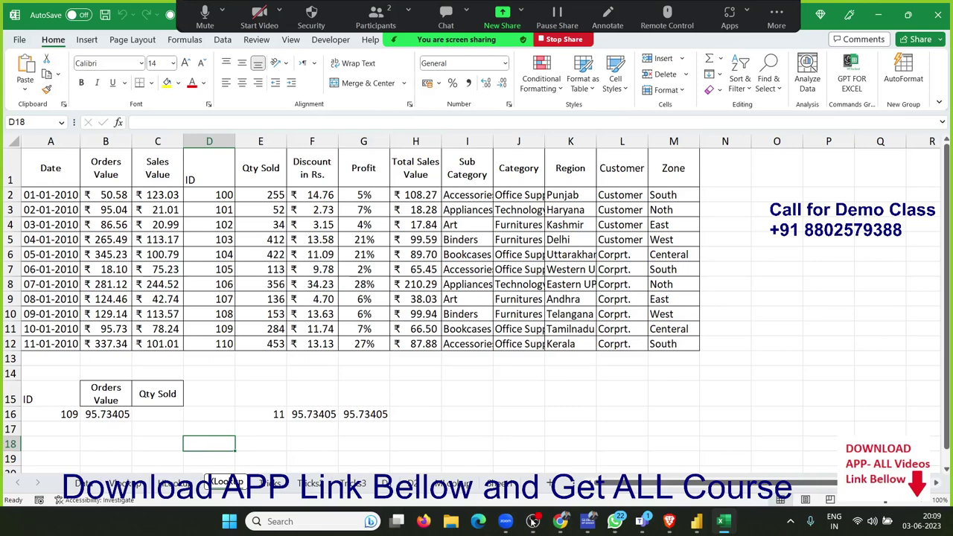
- Clear the old lookup results in A16:G17 of the XLookup sheet
left_click(197, 427)
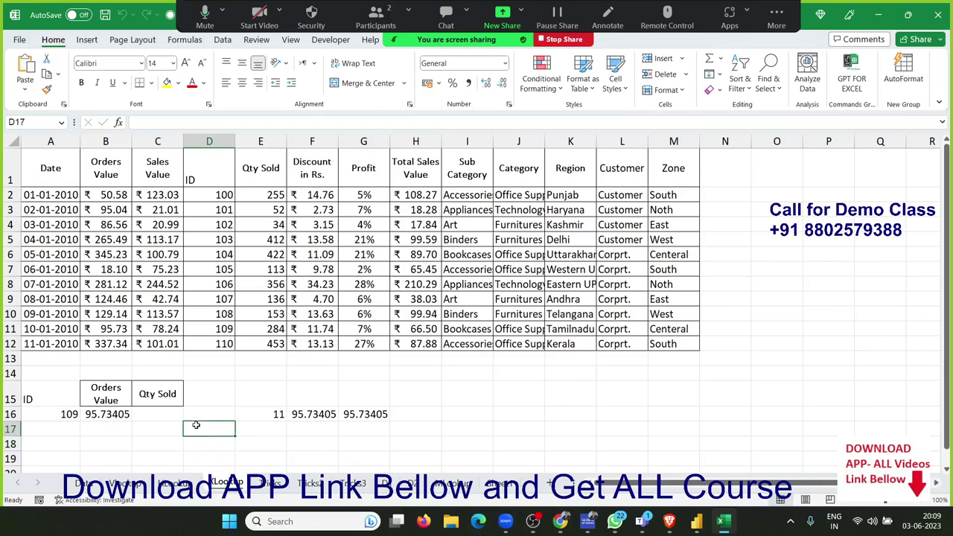
left_click_drag(55, 415, 390, 427)
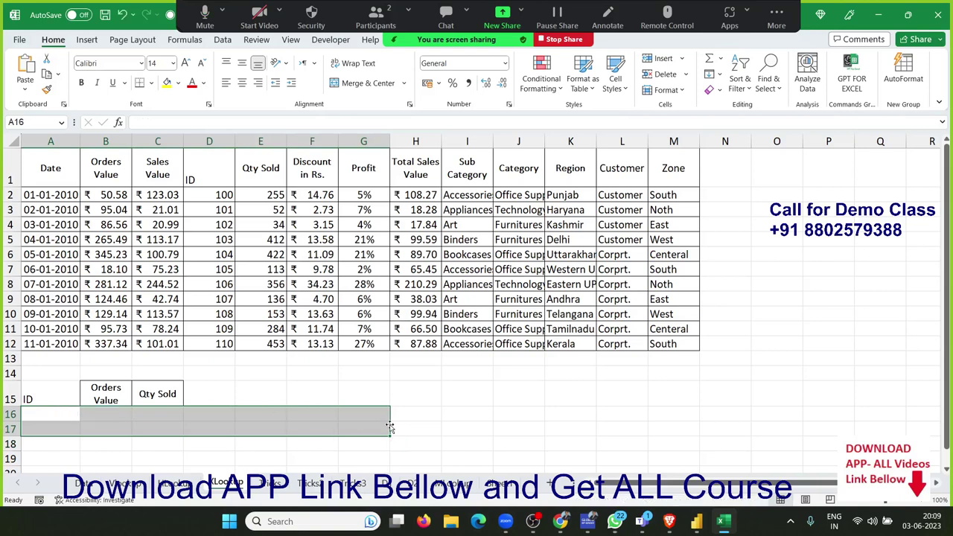
key("Delete")
key("Up")
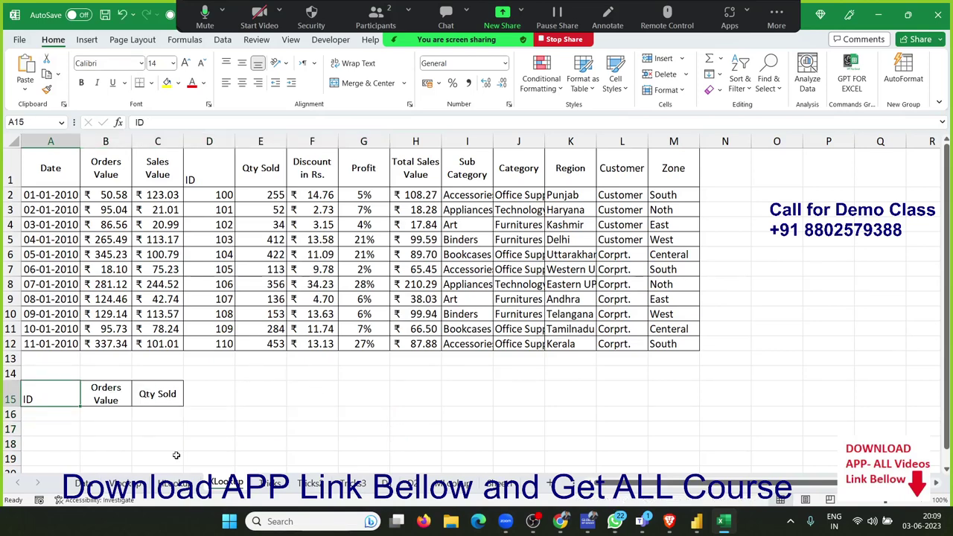
- On the Vlookup sheet, check the XLOOKUP formula in B5 and ID 107 in A4
left_click(138, 484)
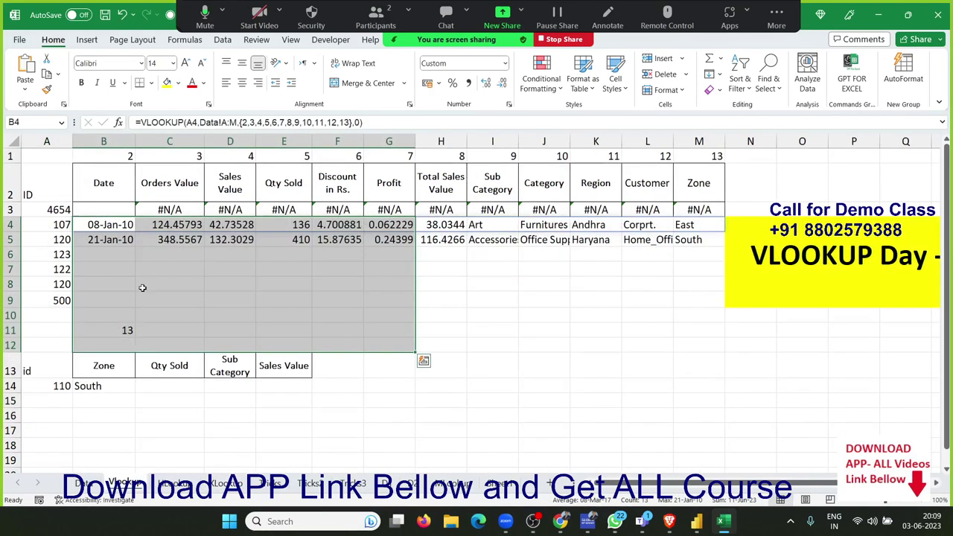
left_click(137, 259)
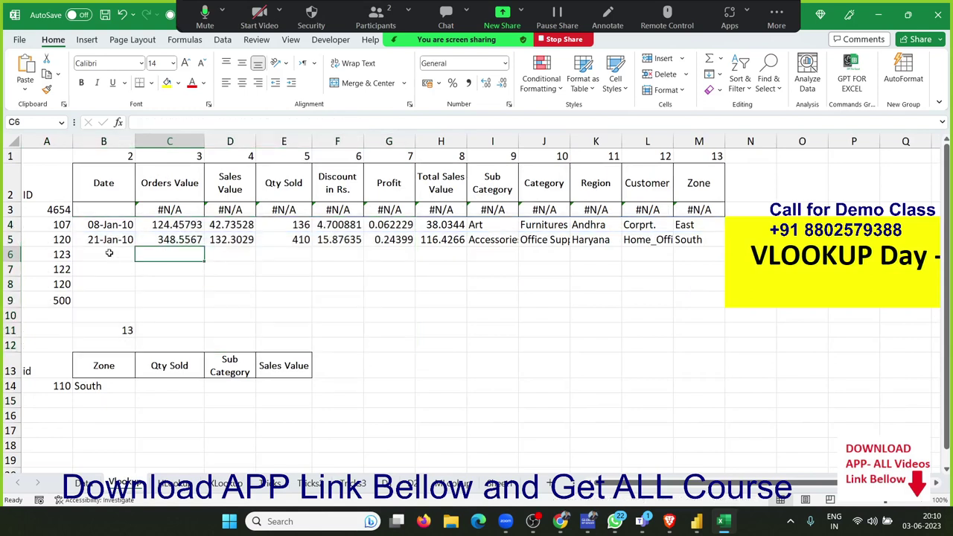
left_click(106, 242)
left_click(52, 227)
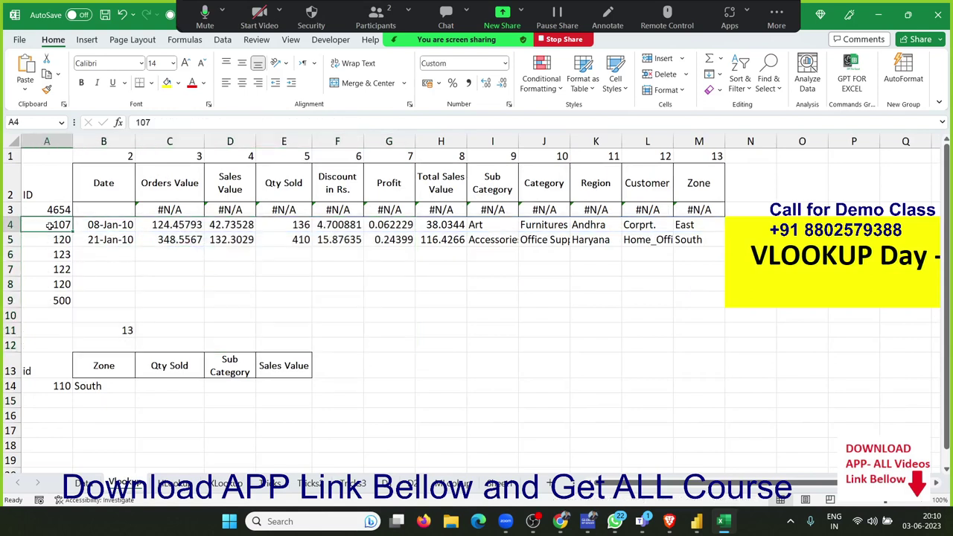
- Go to the Data sheet and jump to the top of the table
key("ctrl+Page_Up")
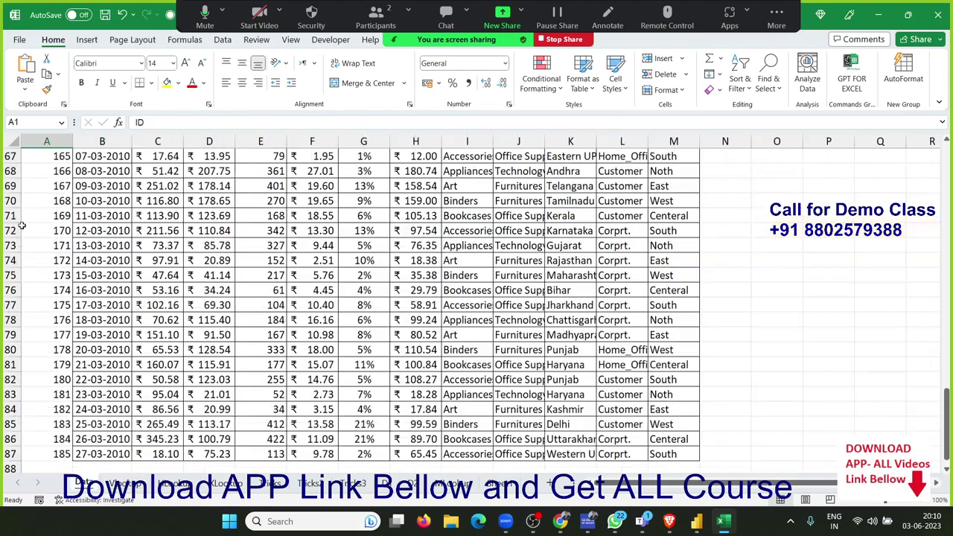
left_click(35, 198)
key("ctrl+Home")
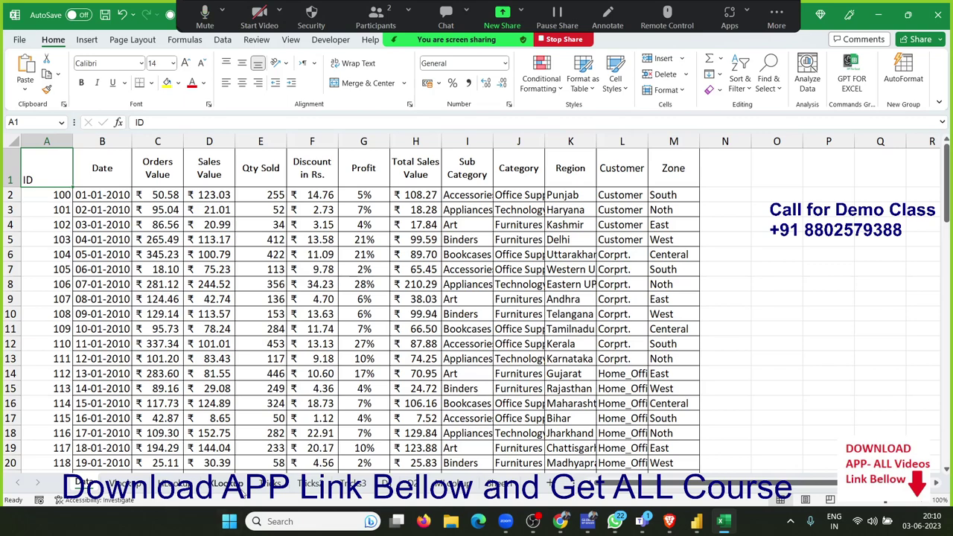
- Return to the XLookup sheet and move through the ID table down to cell A16
left_click(232, 483)
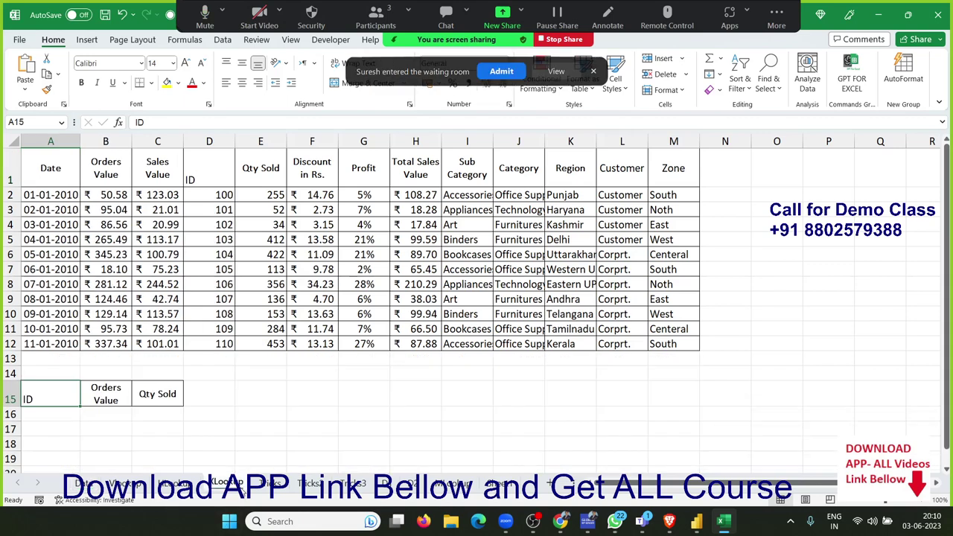
left_click(499, 71)
left_click(207, 165)
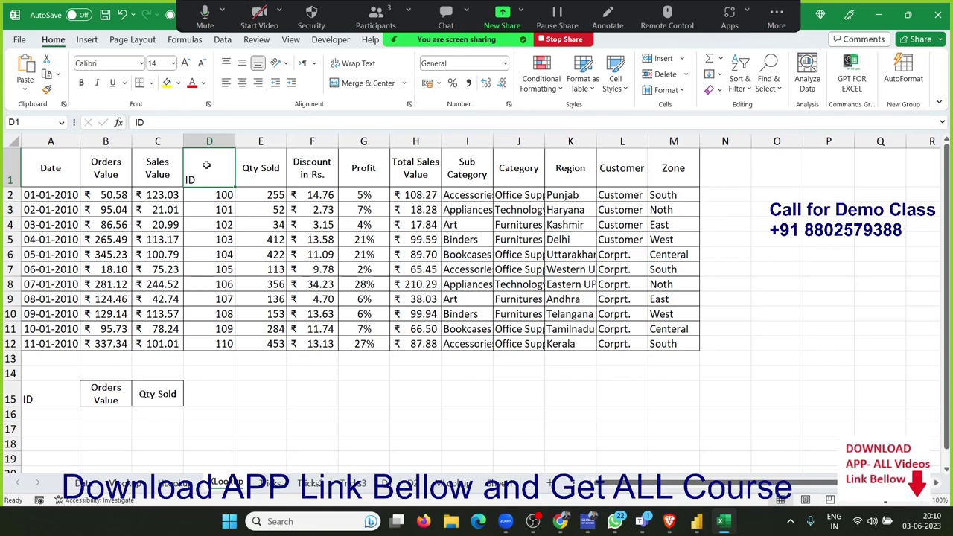
key("Down")
key("Down")
key("Up")
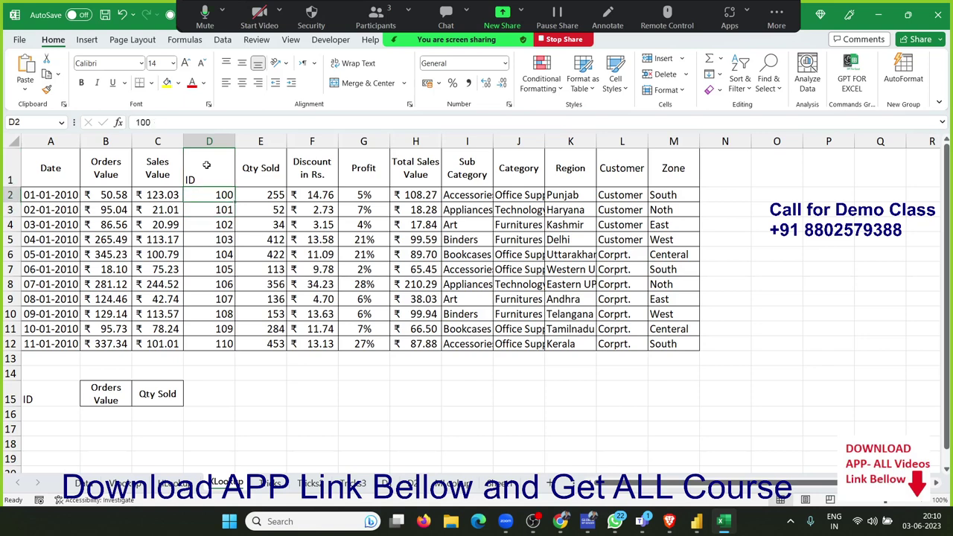
key("Left")
key("Left")
key("Left")
key("shift+Right")
key("shift+Right")
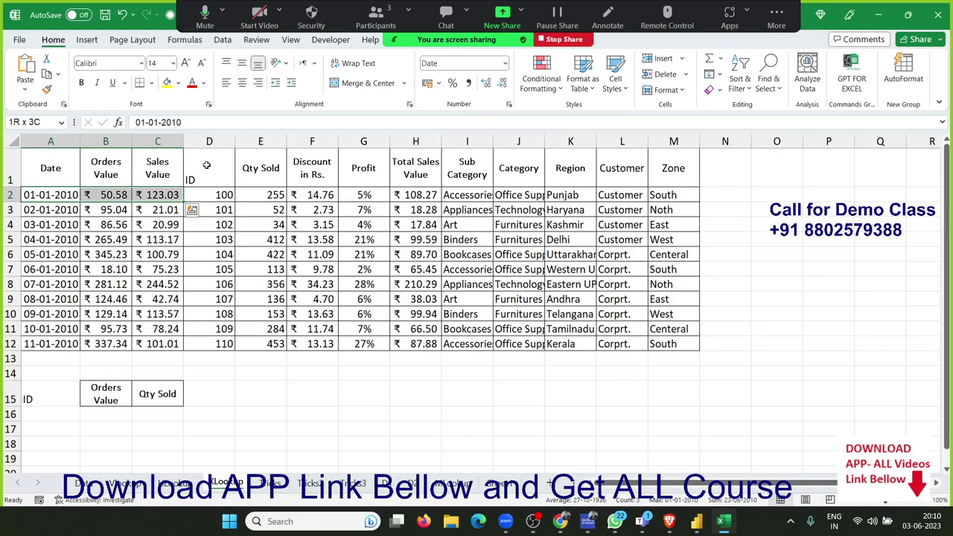
key("Down")
key("Down")
key("Down")
key("Down")
key("Down")
key("Down")
key("Down")
key("Up")
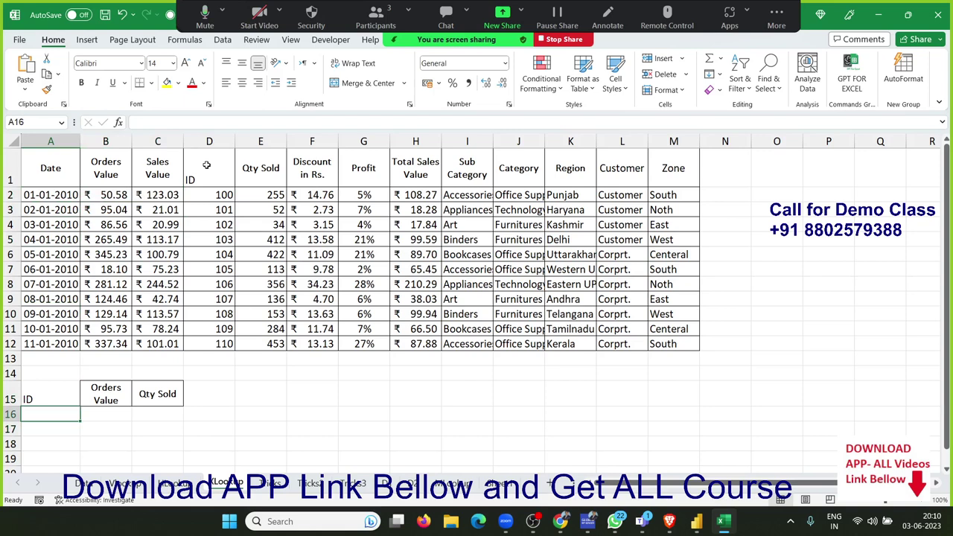
- Enter lookup ID 104 in A16
type("104")
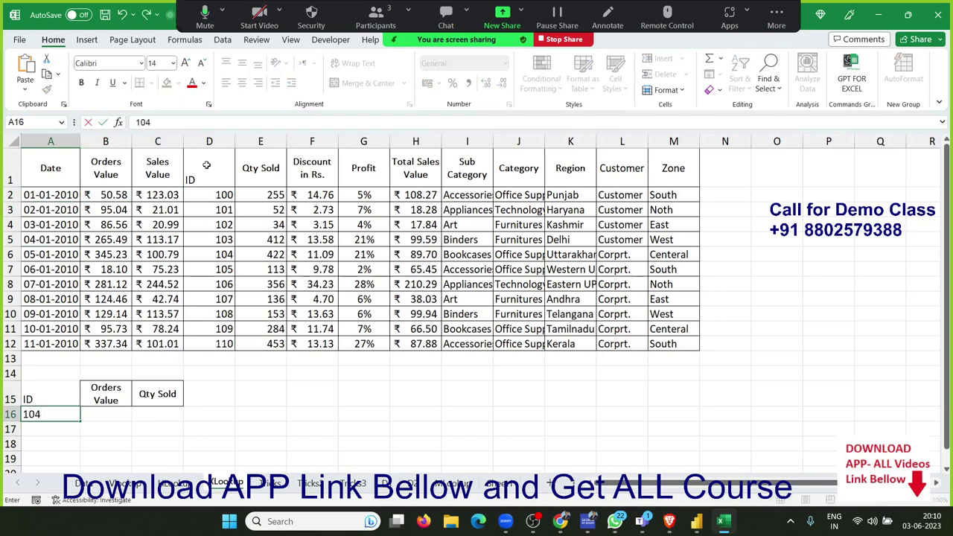
key("Return")
key("Right")
- In B17, enter =MATCH(A16,D1:D12,0), which returns position 6
type("=am")
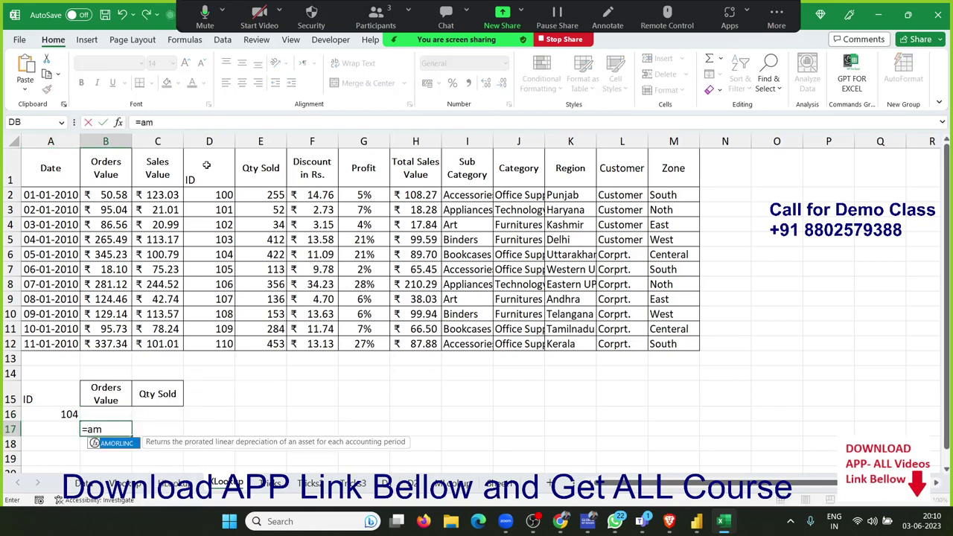
type("t")
key("BackSpace")
key("BackSpace")
key("BackSpace")
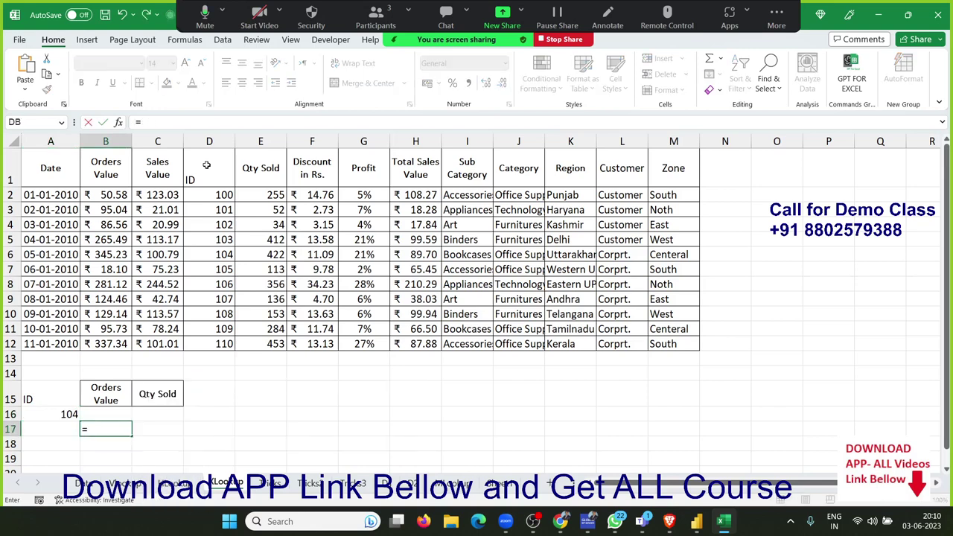
type("mat")
key("Tab")
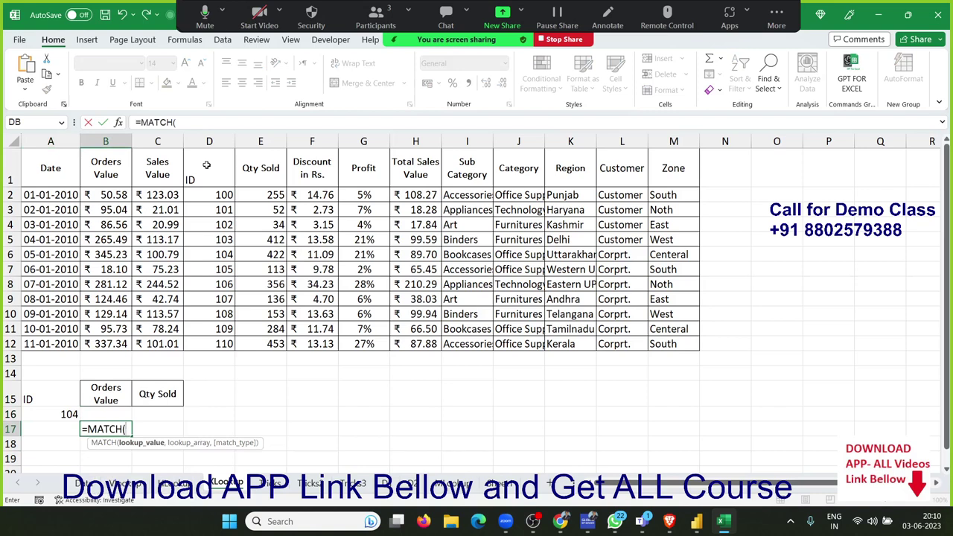
key("Left")
key("Up")
type(",")
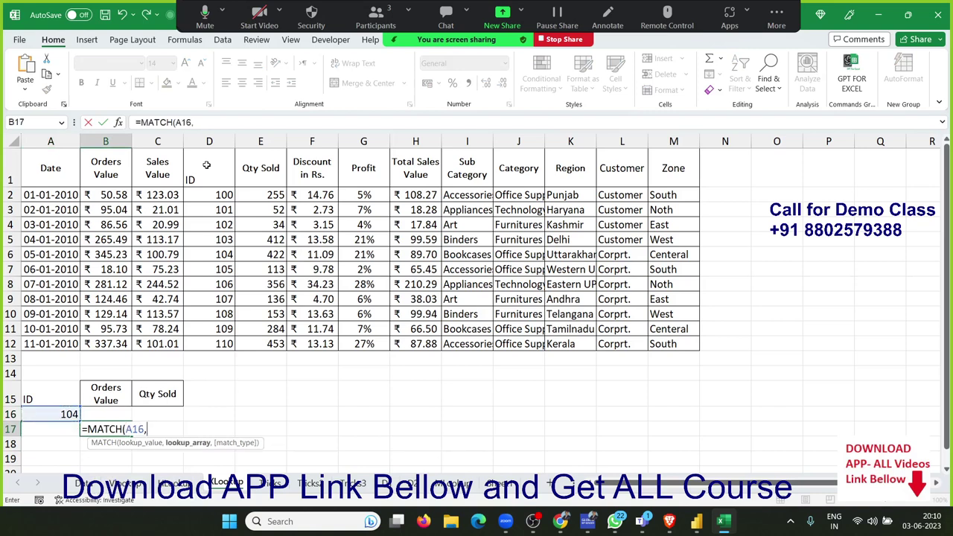
key("Right")
key("Right")
key("Up")
key("Up")
key("Up")
key("Up")
key("Up")
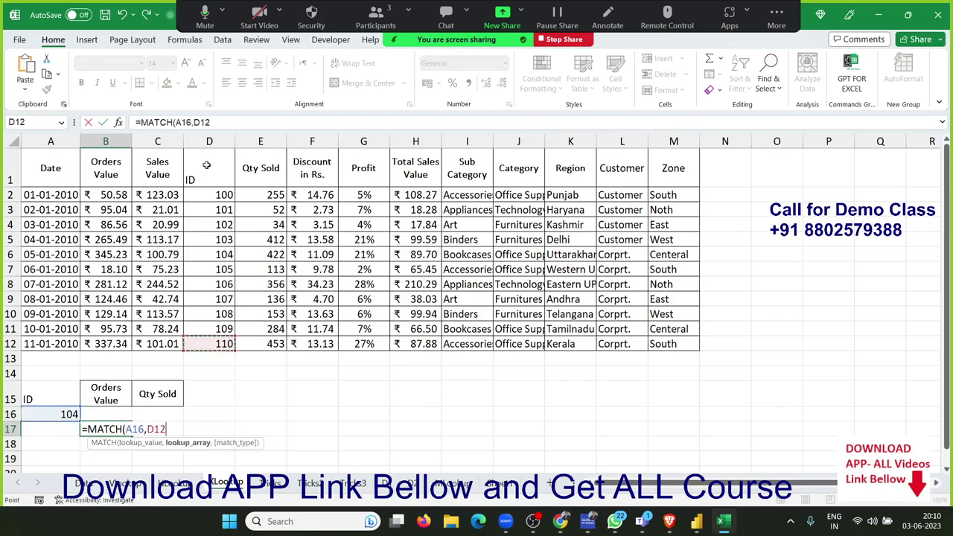
key("ctrl+shift+Up")
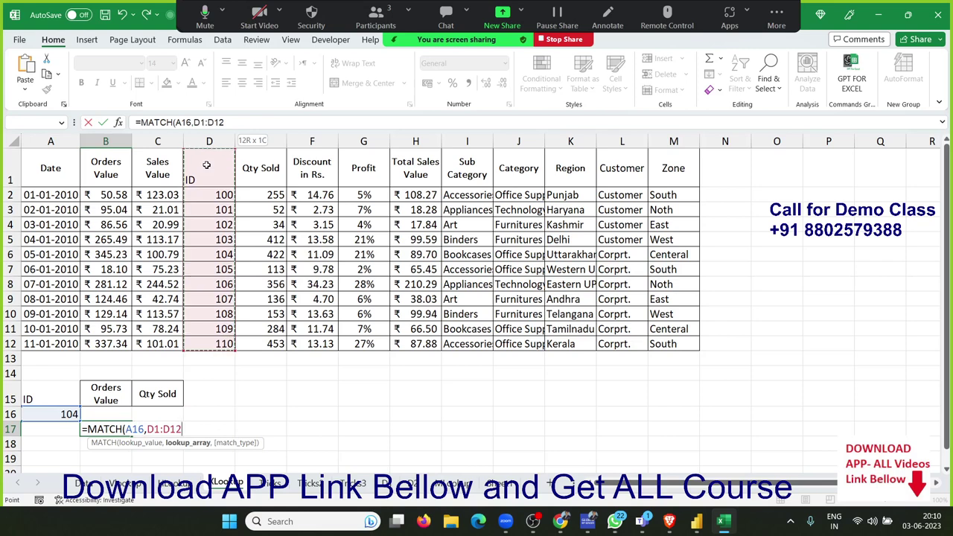
type(",0)")
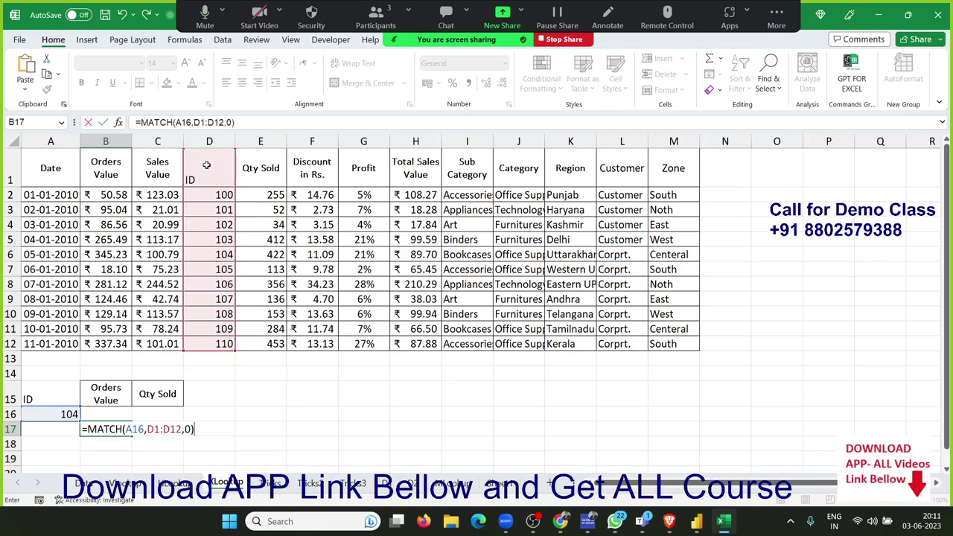
key("ctrl+Return")
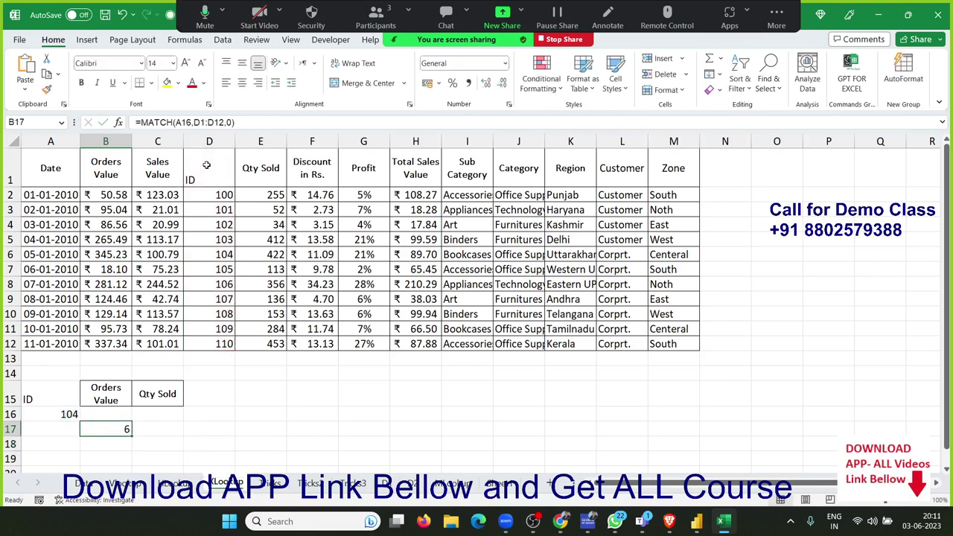
key("Up")
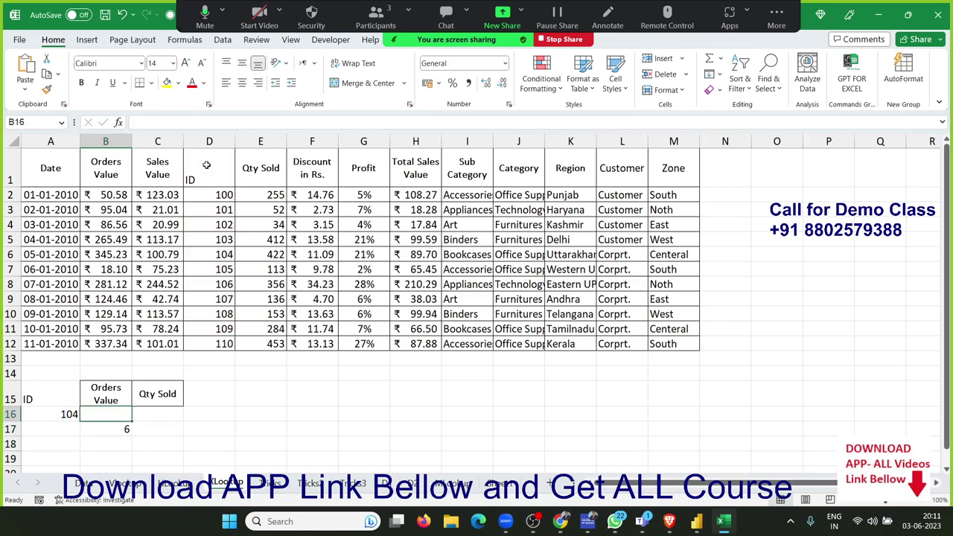
- Enter =INDEX(A1:M12,B17,2) in B16 so it returns 345.2282
type("=")
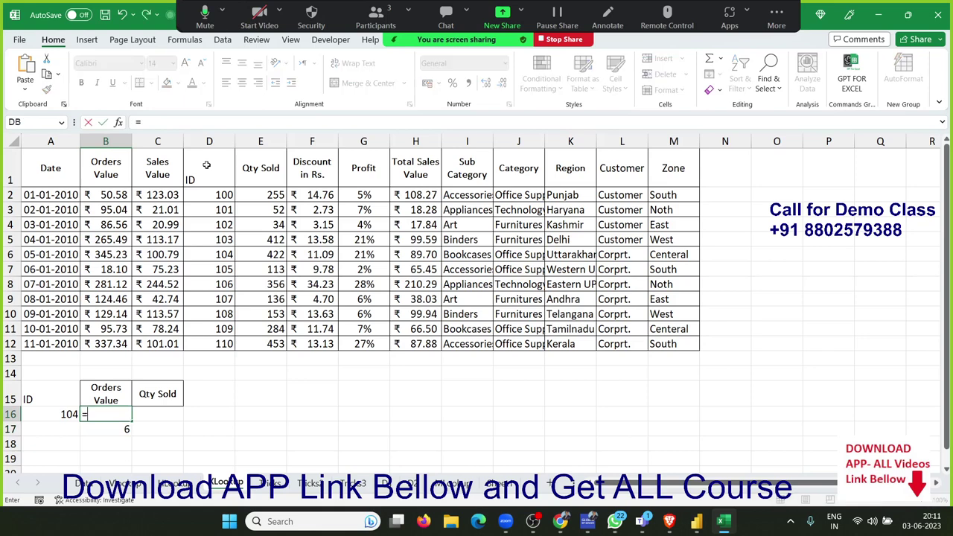
type("ind")
key("Tab")
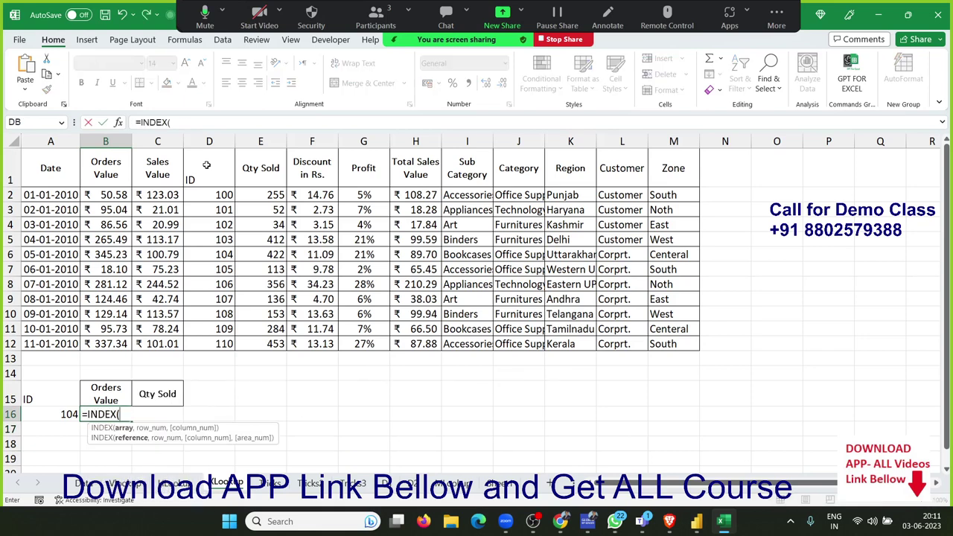
key("Up")
key("Up")
key("Up")
key("Up")
key("ctrl+Up")
key("Left")
key("ctrl+shift+Right")
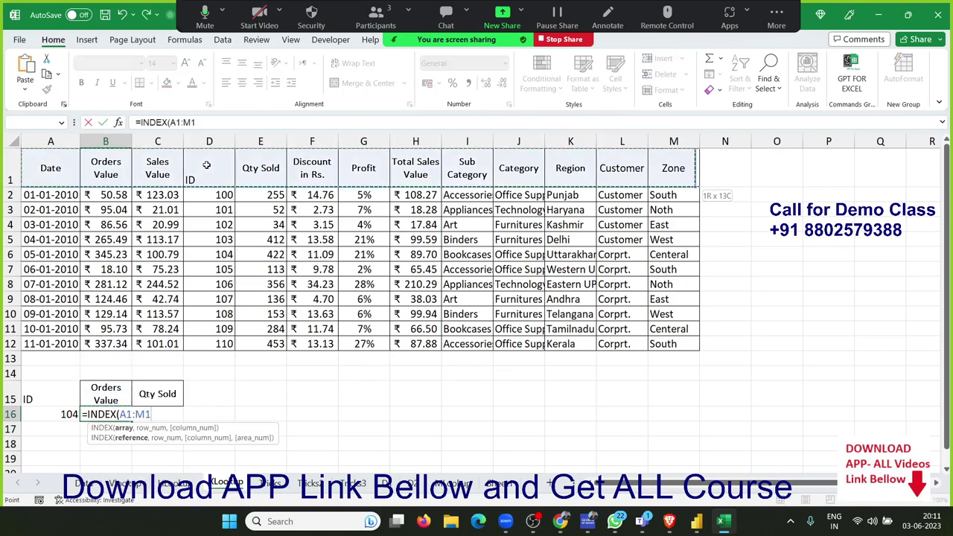
key("ctrl+shift+Down")
type("2,")
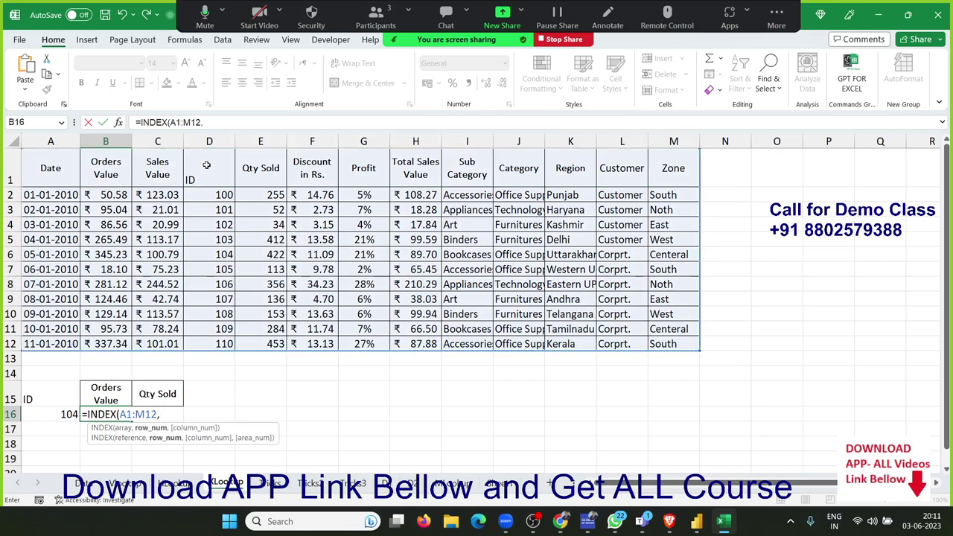
key("Down")
type(",")
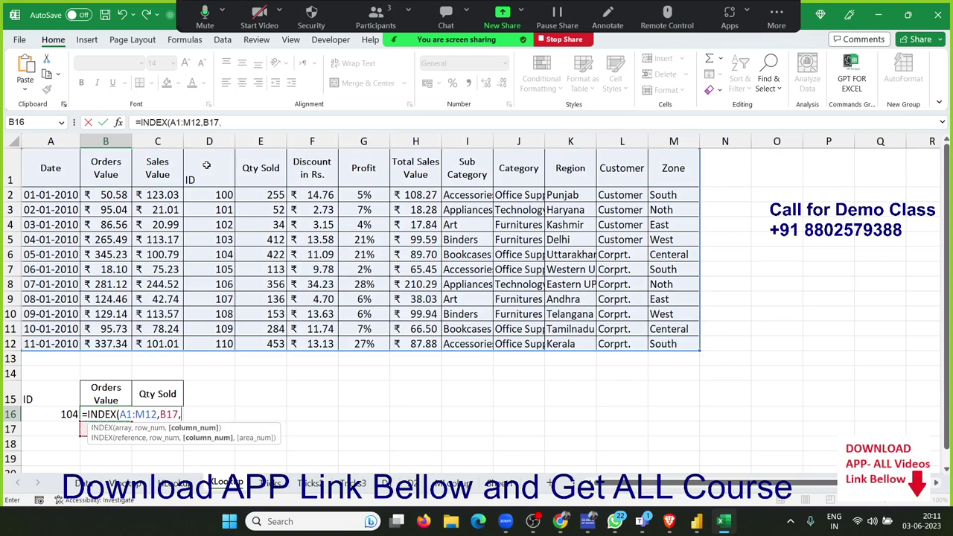
type("2")
key("Return")
key("Up")
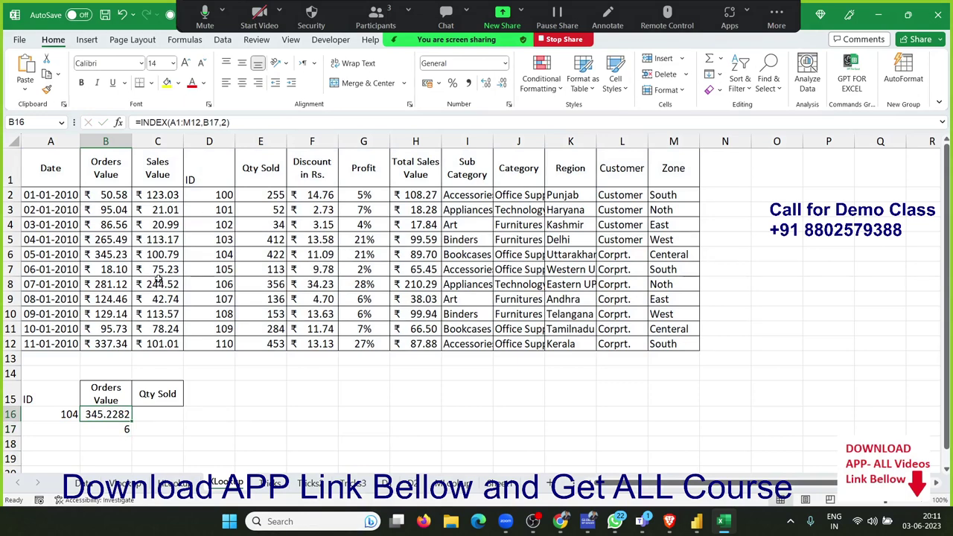
- Check ID 104's row in the table and review the MATCH formula in B17
left_click(118, 256)
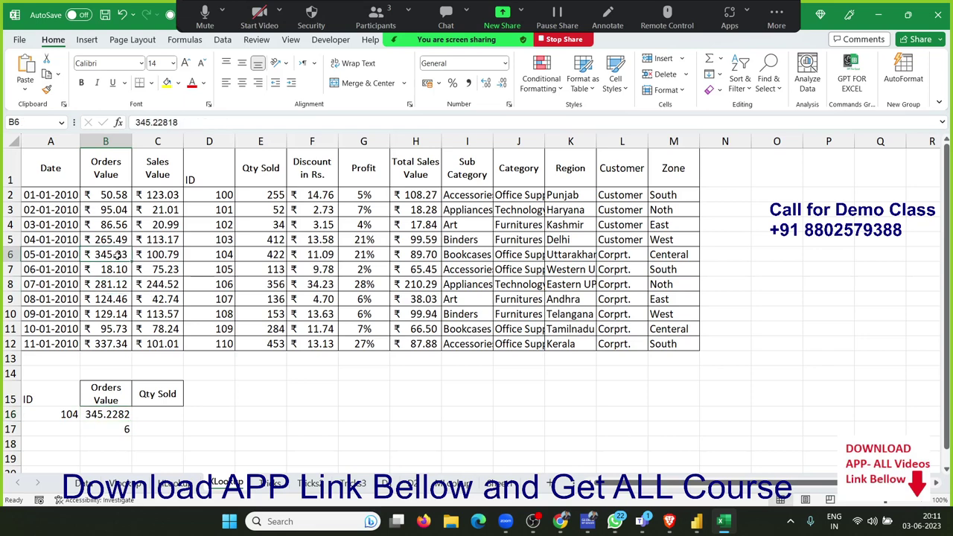
left_click_drag(118, 256, 199, 255)
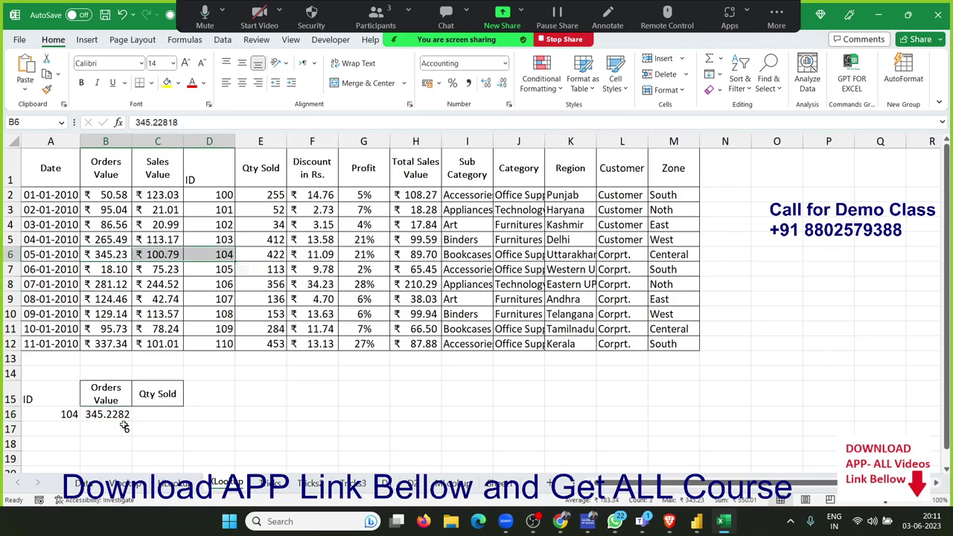
double_click(122, 426)
type("=MATCH(A16,D1:D12,0)")
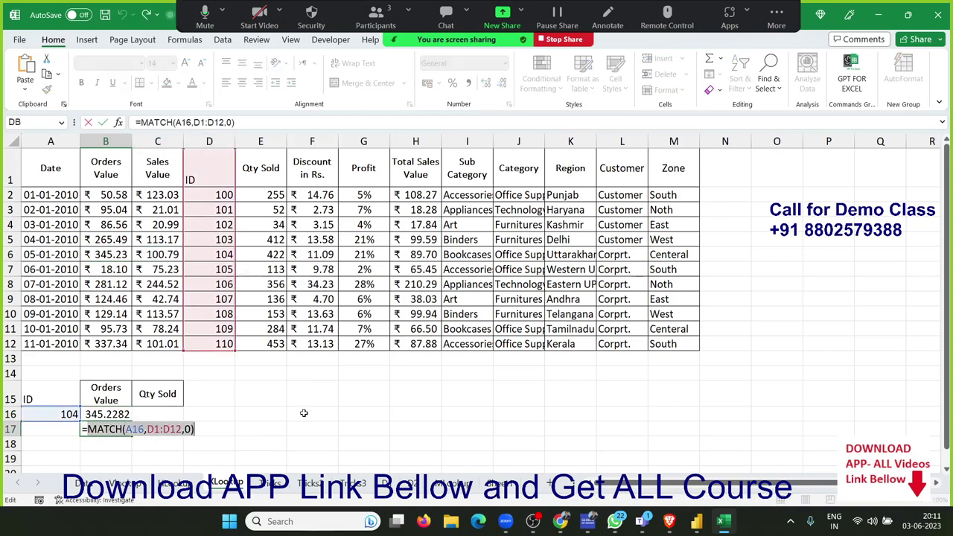
key("ctrl+Return")
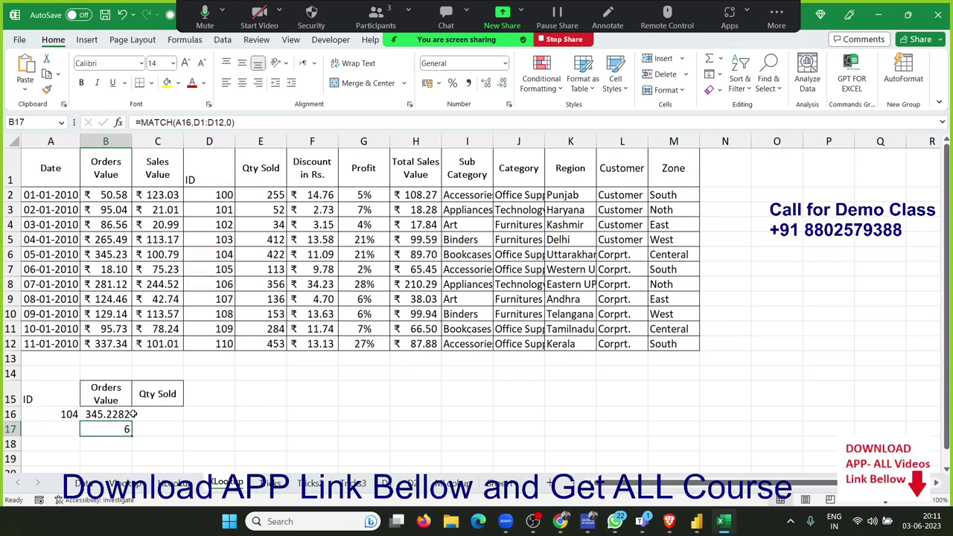
- Replace B17 in B16's INDEX formula with MATCH(A16,D1:D12,0)
left_click(129, 414)
double_click(113, 414)
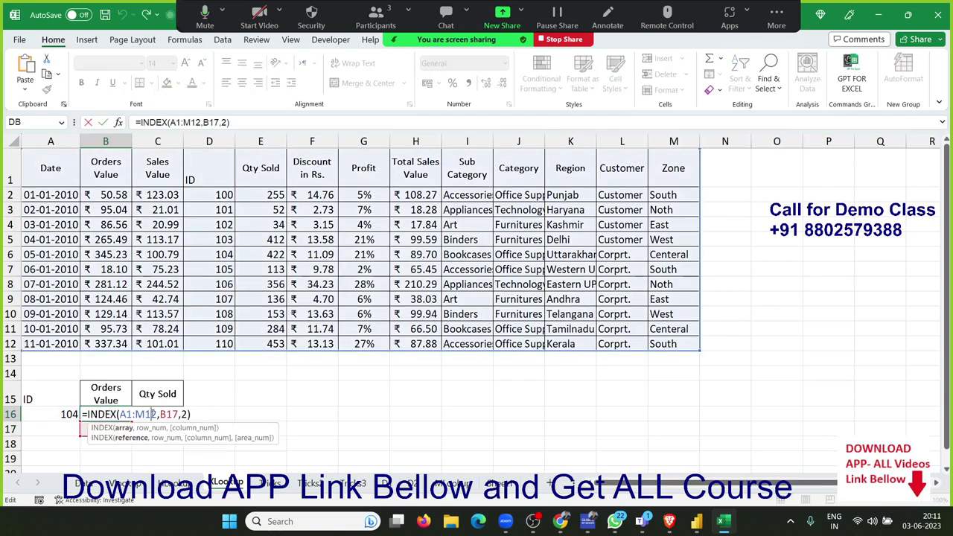
double_click(170, 414)
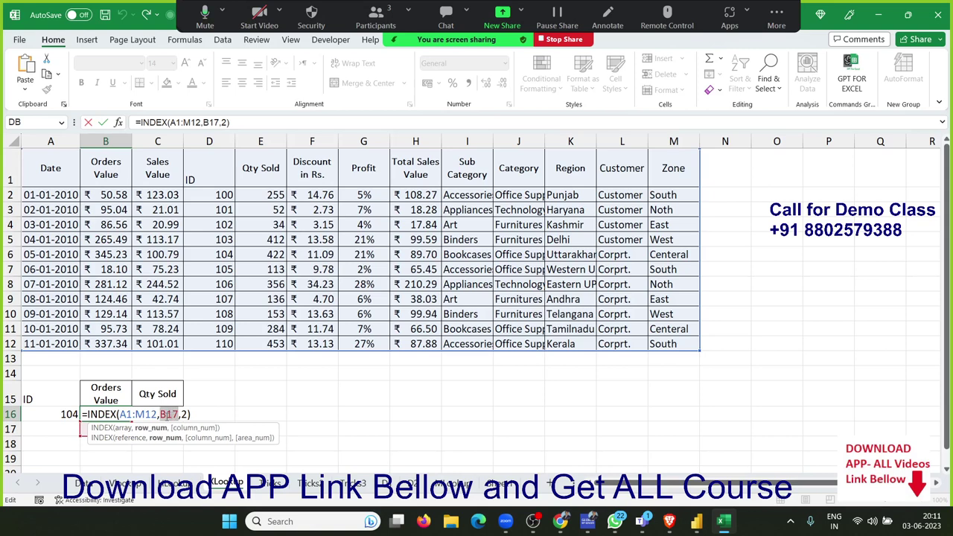
type("MATCH(A16,D1:D12,0)")
key("Return")
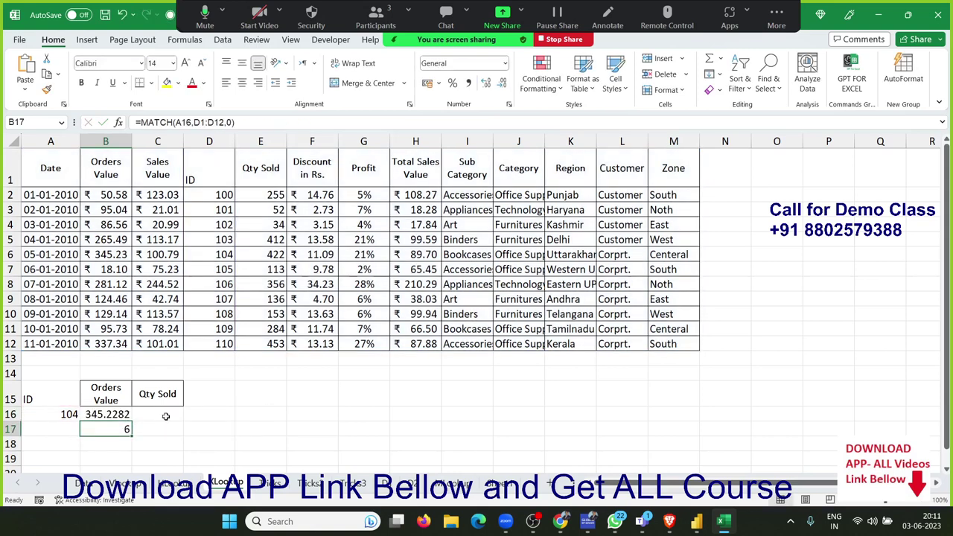
key("Up")
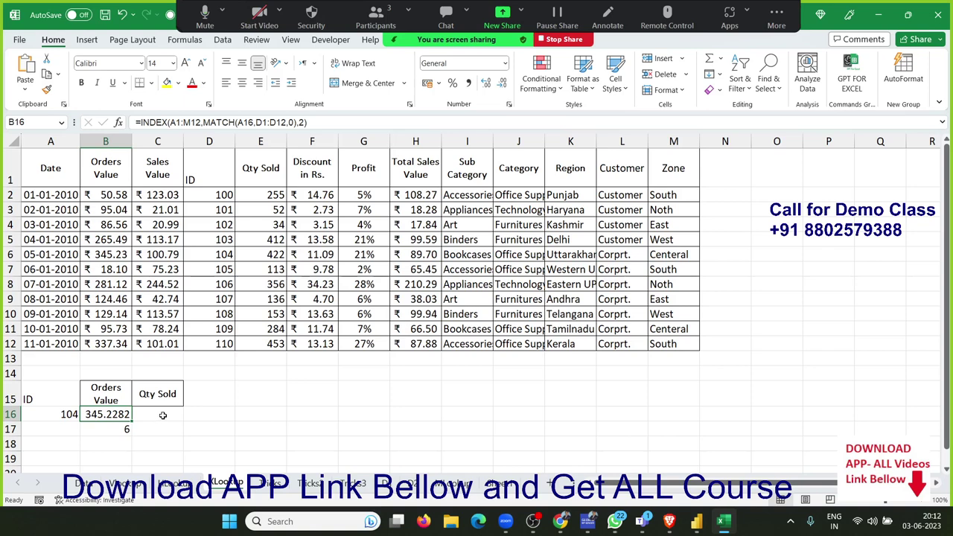
- Review the combined INDEX/MATCH formula in B16 and select Qty Sold cell C16
left_click(162, 415)
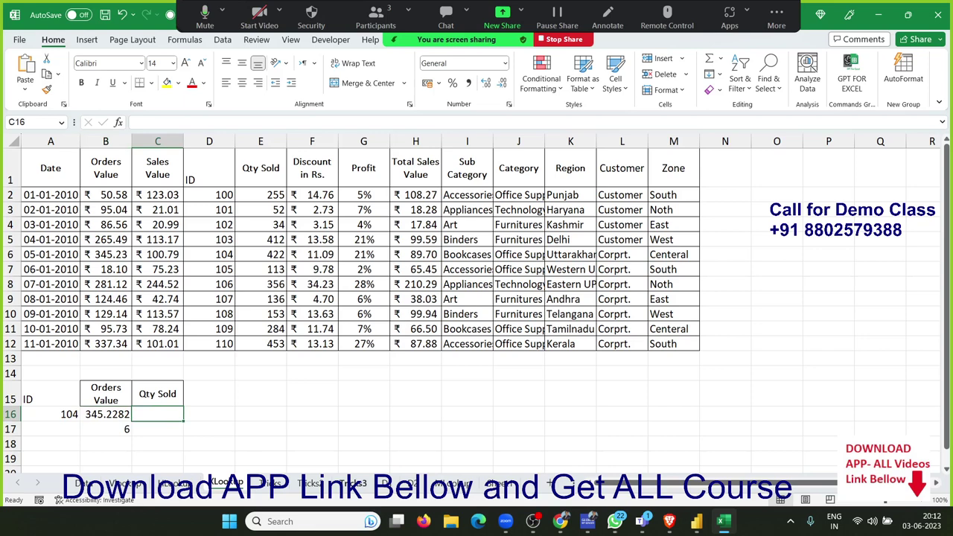
left_click(105, 415)
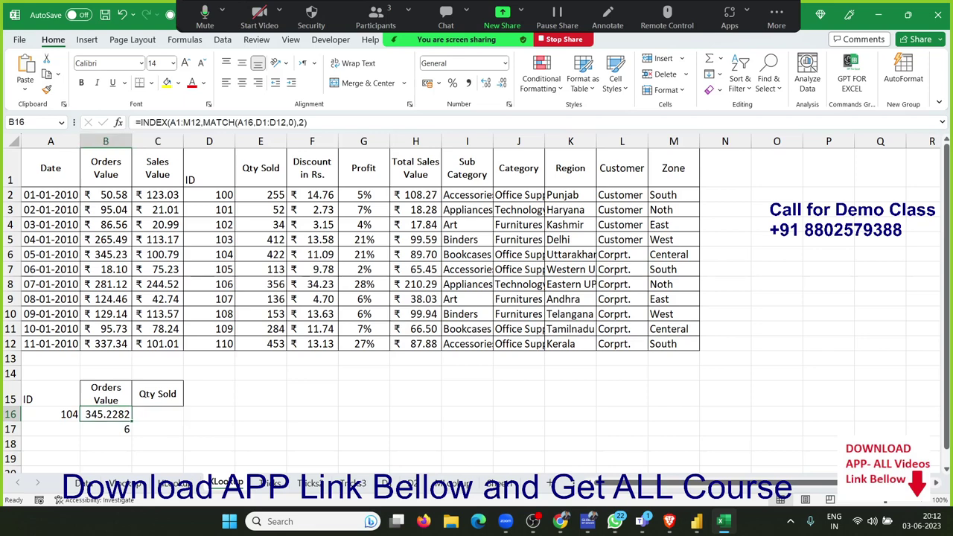
key("F2")
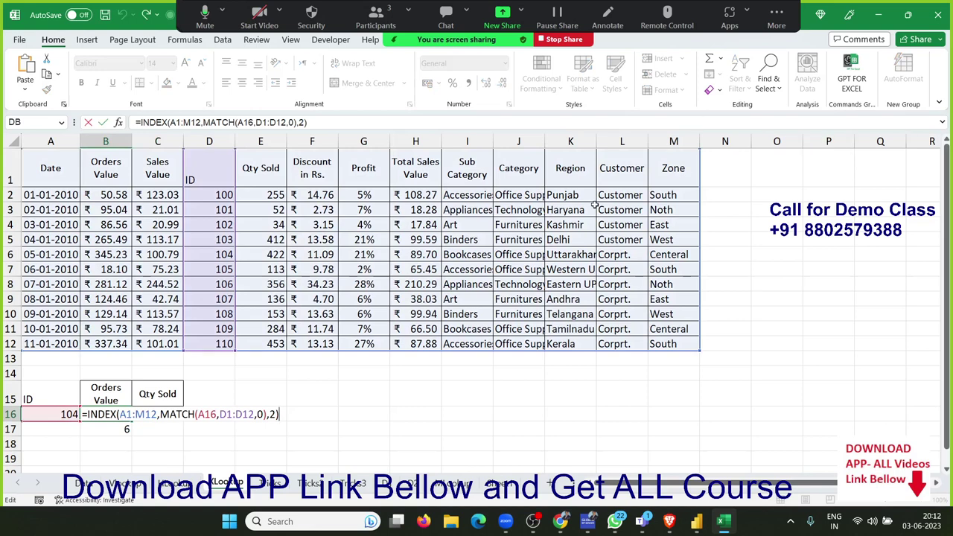
key("Escape")
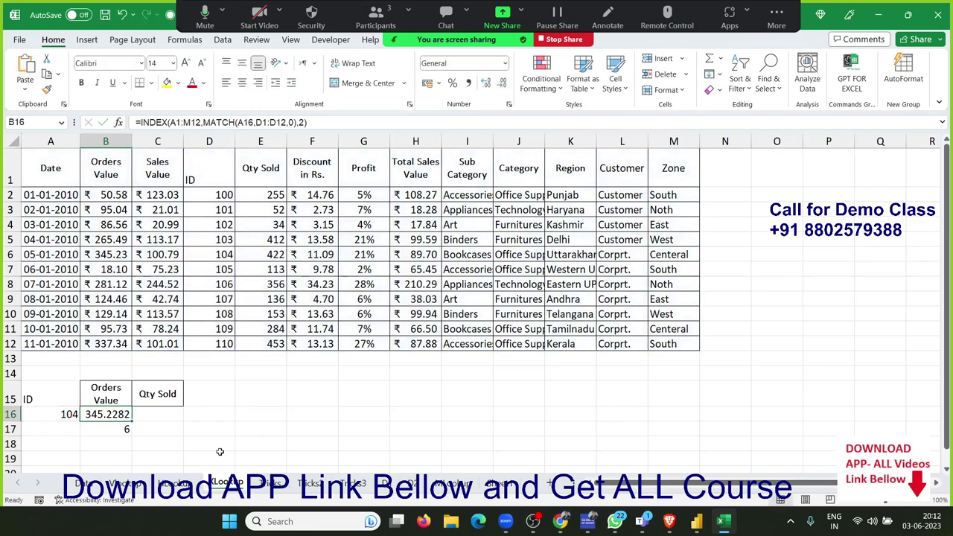
left_click(158, 414)
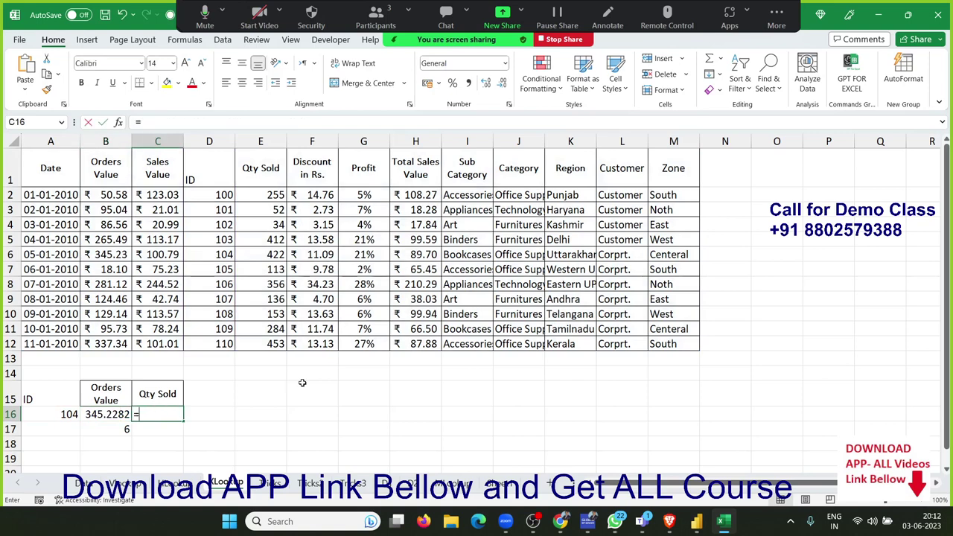
- In C16, enter =OFFSET(A1,B17,2) using A1 and B17 as references
type("=off")
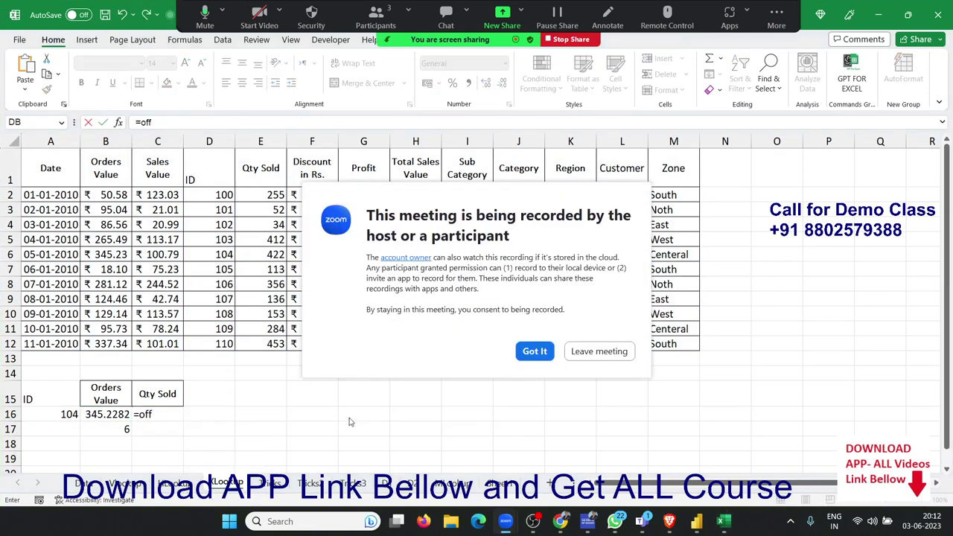
left_click(541, 348)
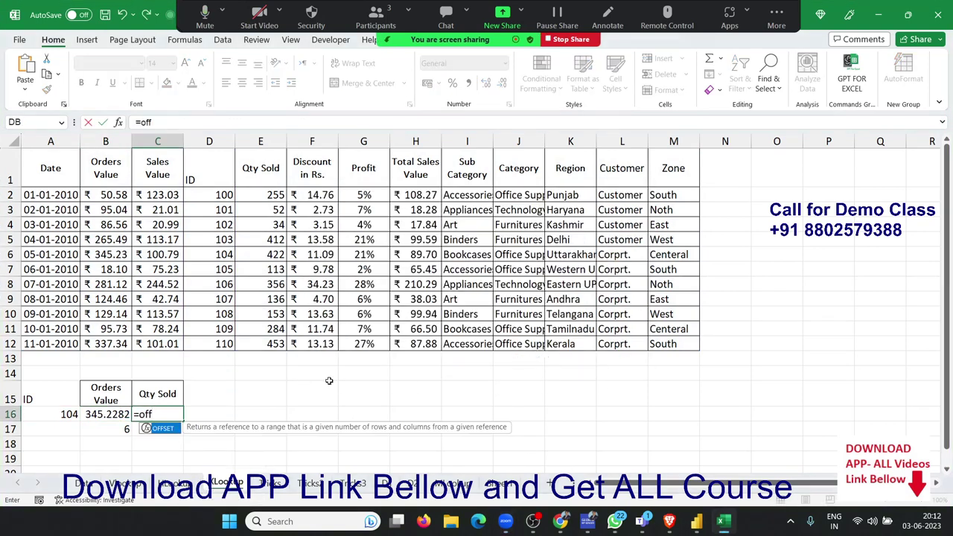
key("Tab")
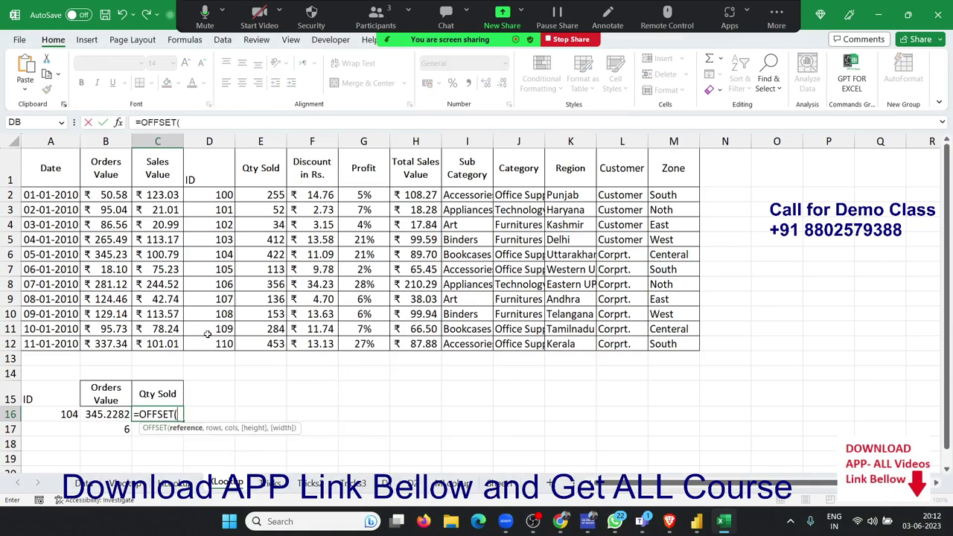
left_click(35, 165)
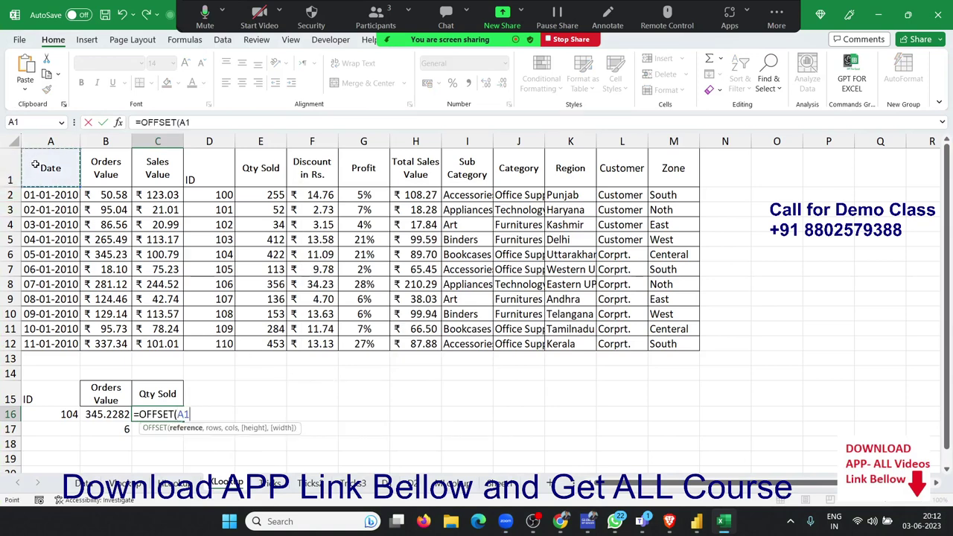
type(",")
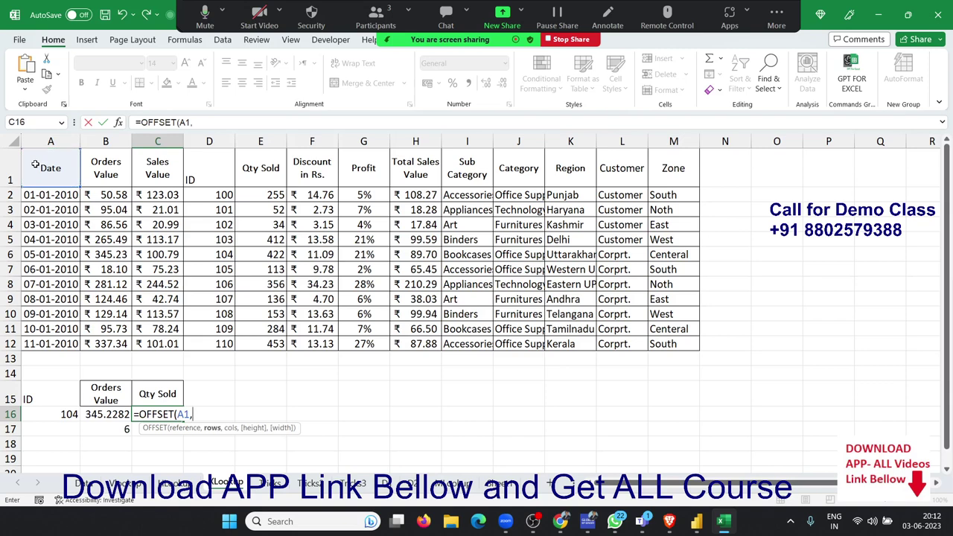
left_click(101, 430)
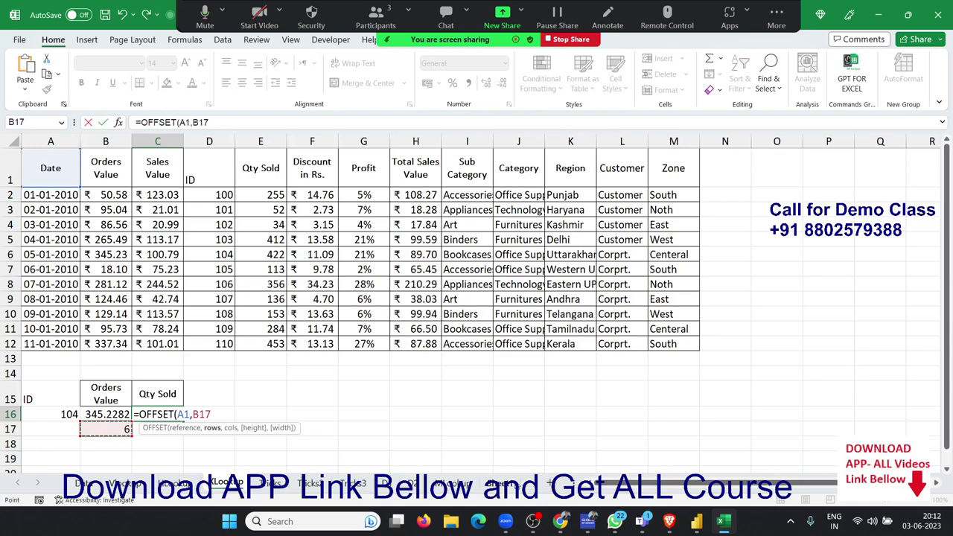
type(",2")
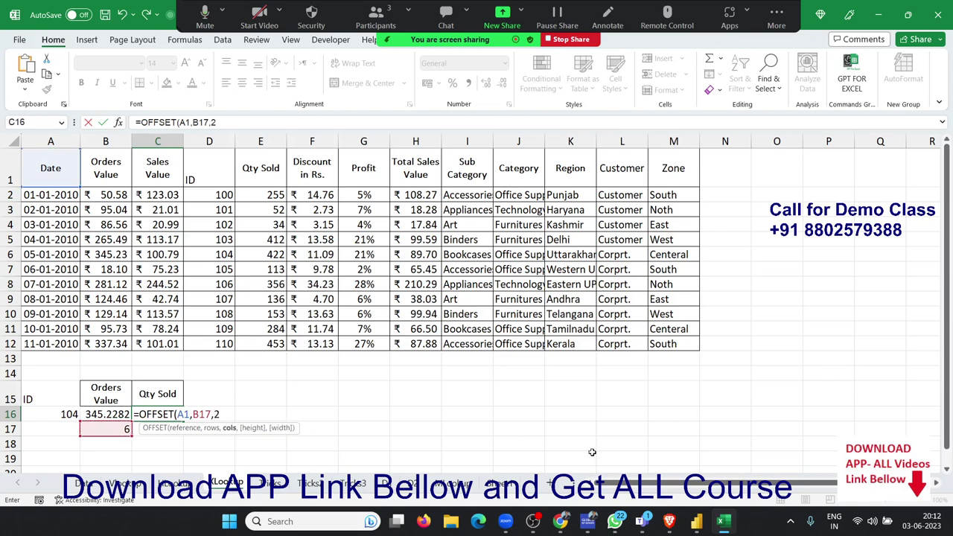
key("ctrl+Return")
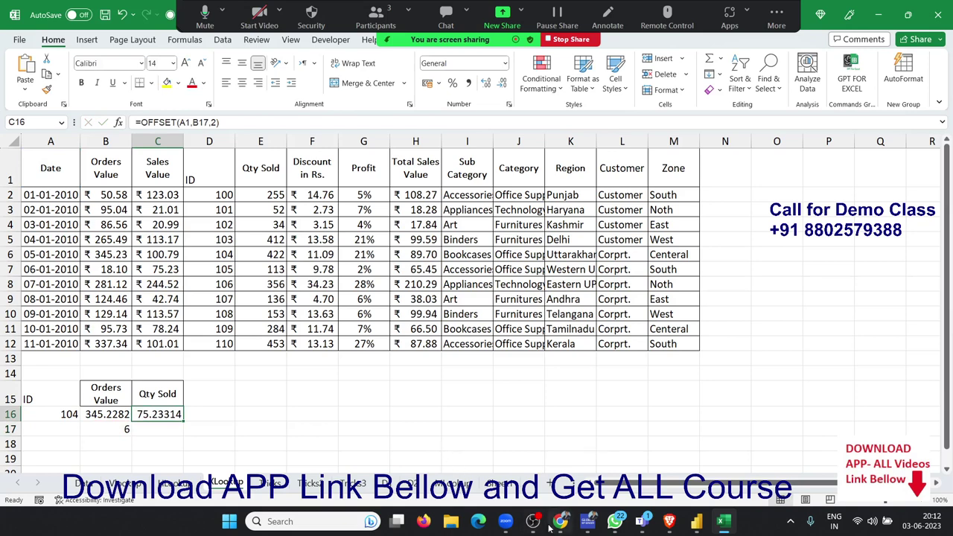
- Test the OFFSET formula with a column offset of 3
mouse_move(550, 526)
double_click(174, 422)
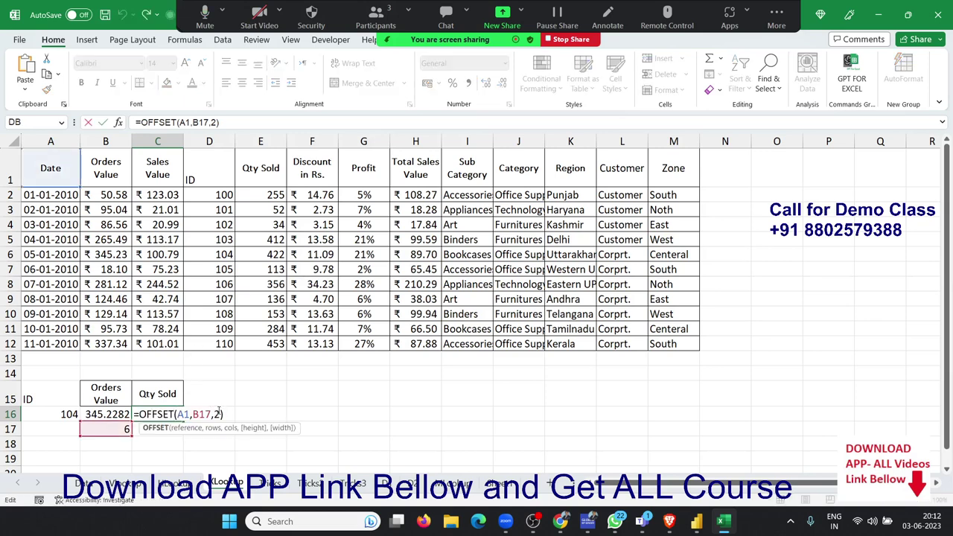
left_click(219, 414)
type("3")
key("Return")
key("Up")
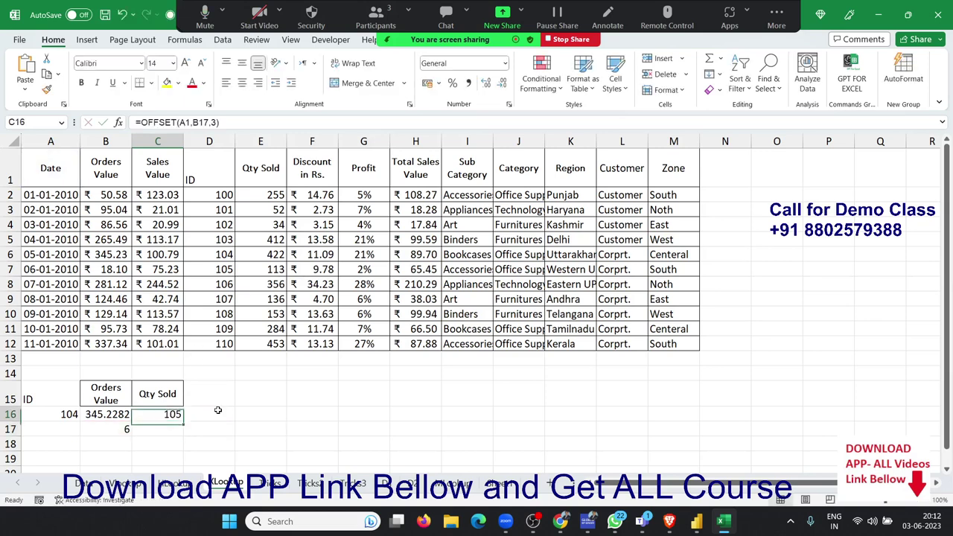
- Correct the formula to =OFFSET(A1,B17-1,2), returning 100.7863
double_click(179, 415)
left_click(209, 414)
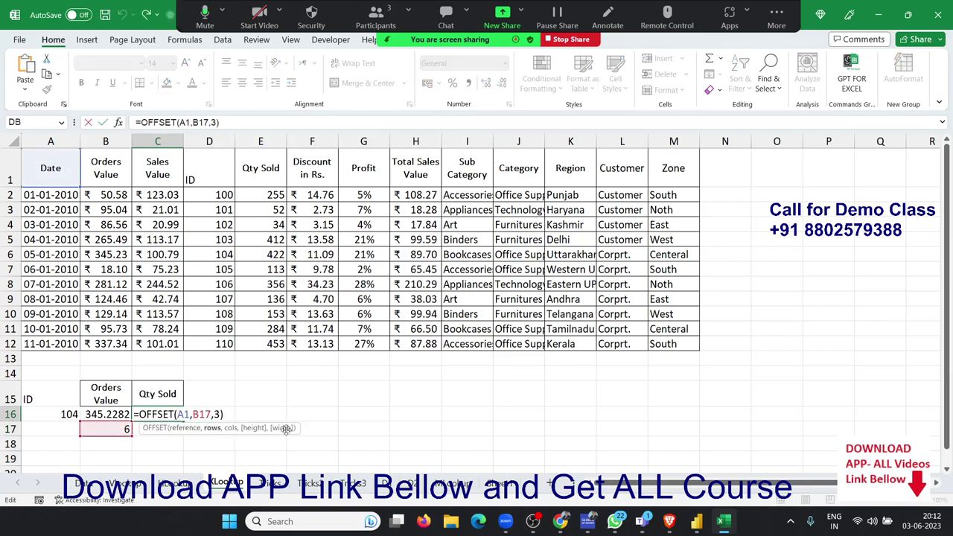
type("-1")
key("Right")
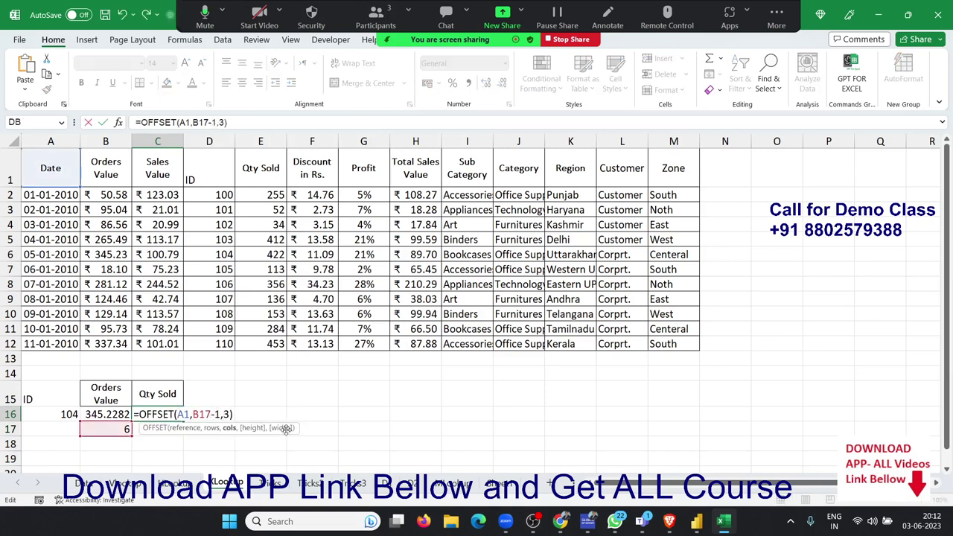
key("Delete")
type("2")
key("Return")
key("Up")
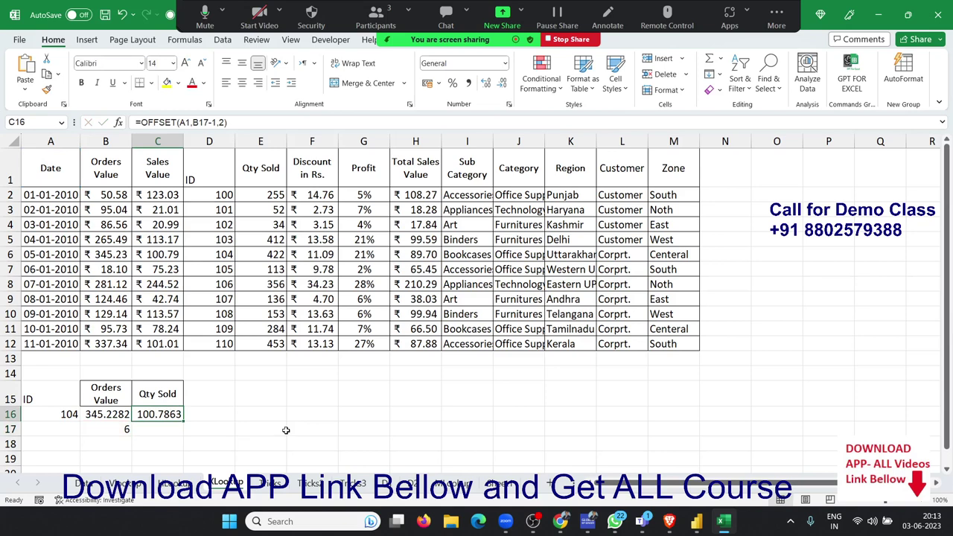
- Copy the MATCH(A16,D1:D12,0) text from B17's formula
left_click(167, 257)
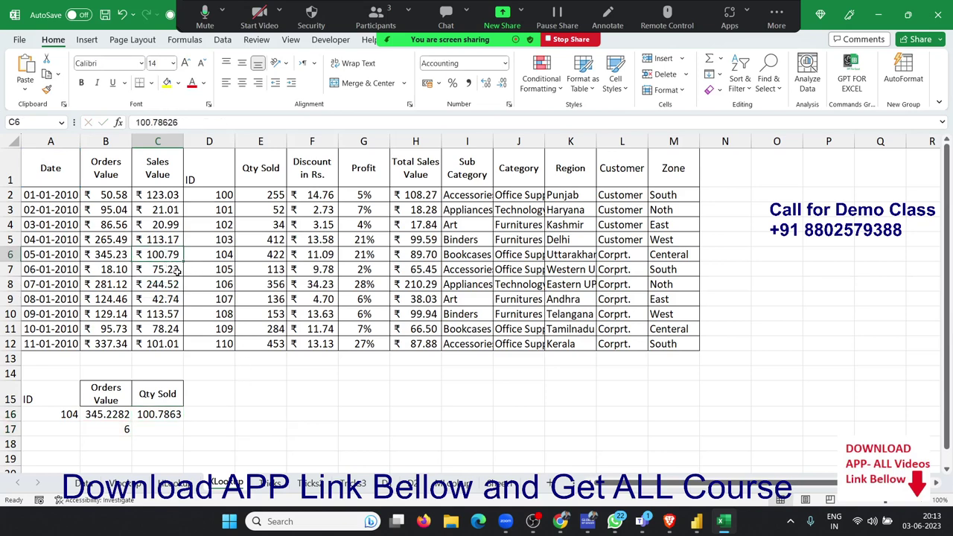
double_click(117, 430)
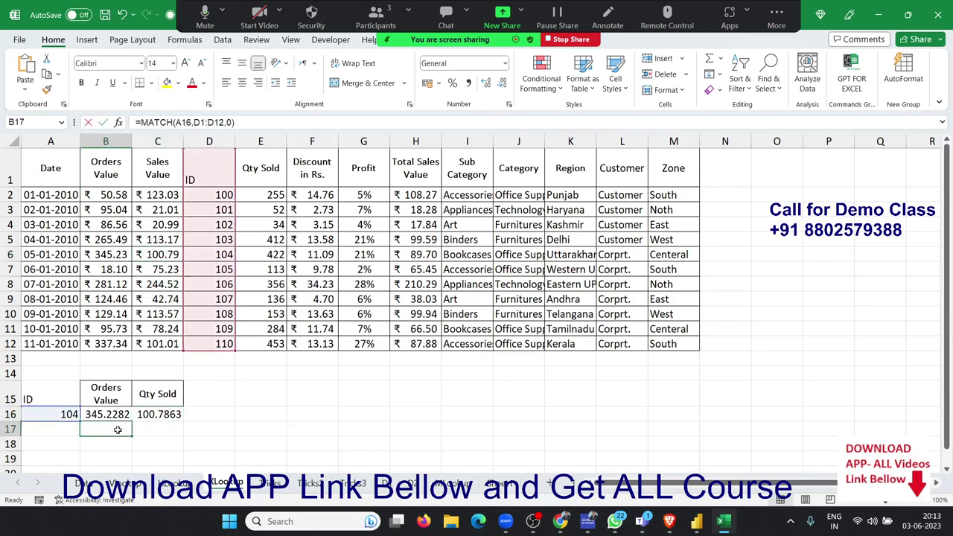
double_click(117, 430)
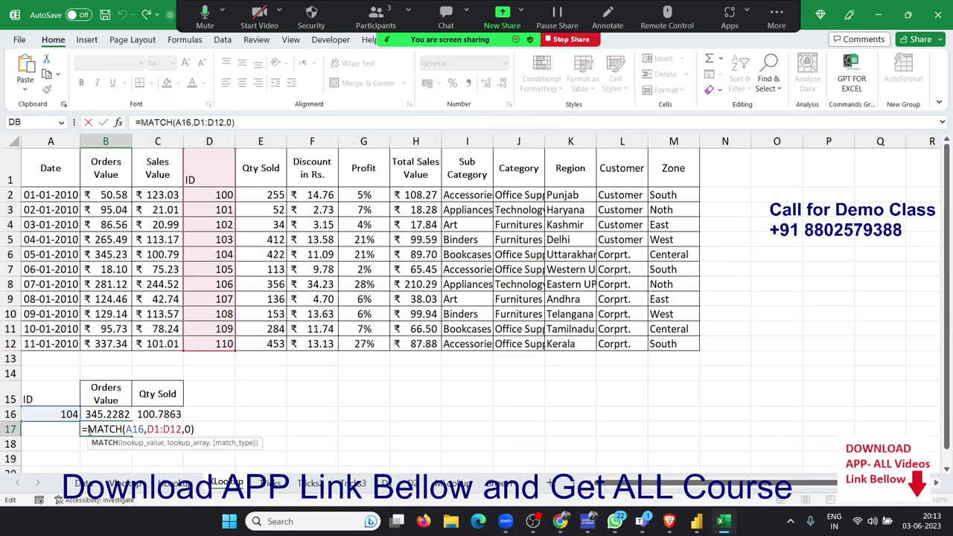
left_click_drag(88, 430, 192, 430)
key("Escape")
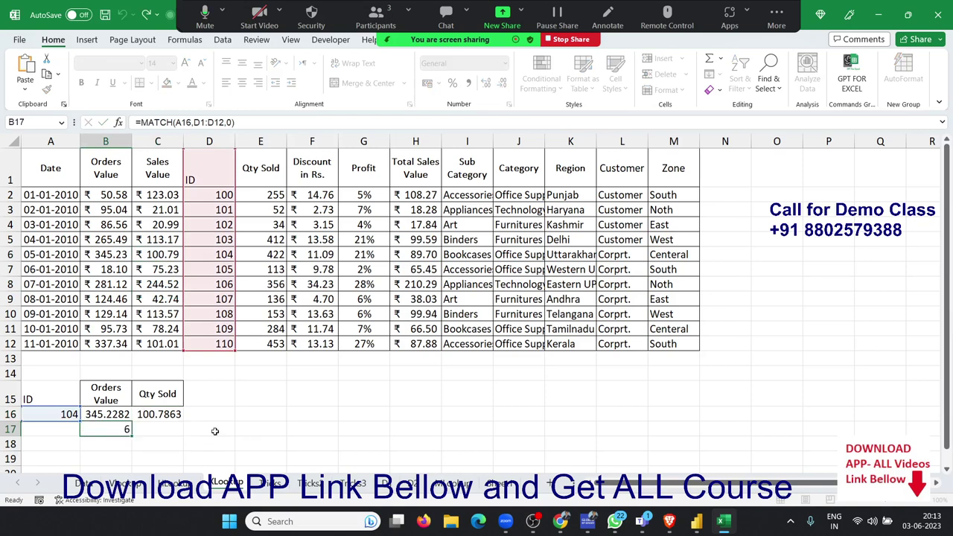
- Replace B17 in C16's OFFSET formula with the copied MATCH, still giving 100.7863
double_click(157, 415)
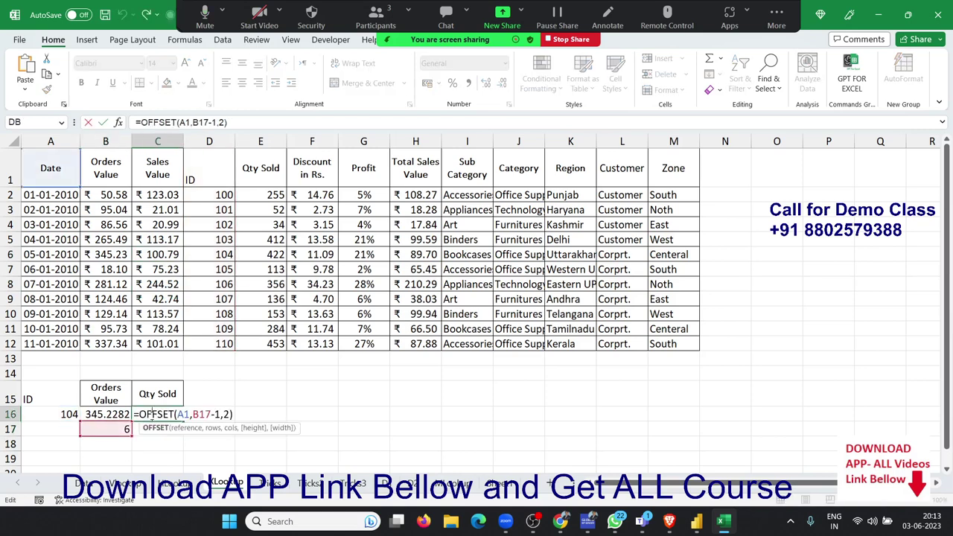
double_click(202, 414)
key("ctrl+v")
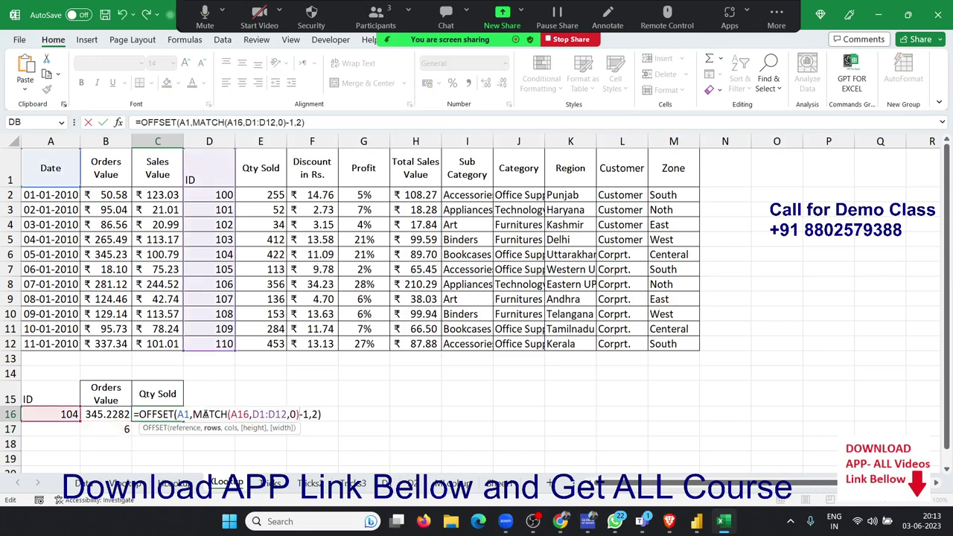
key("Return")
left_click(181, 411)
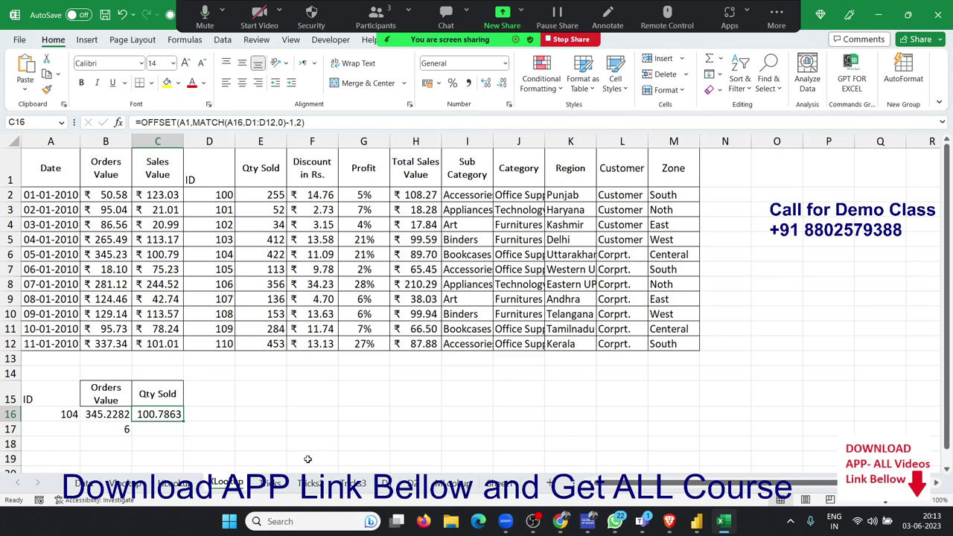
key("Left")
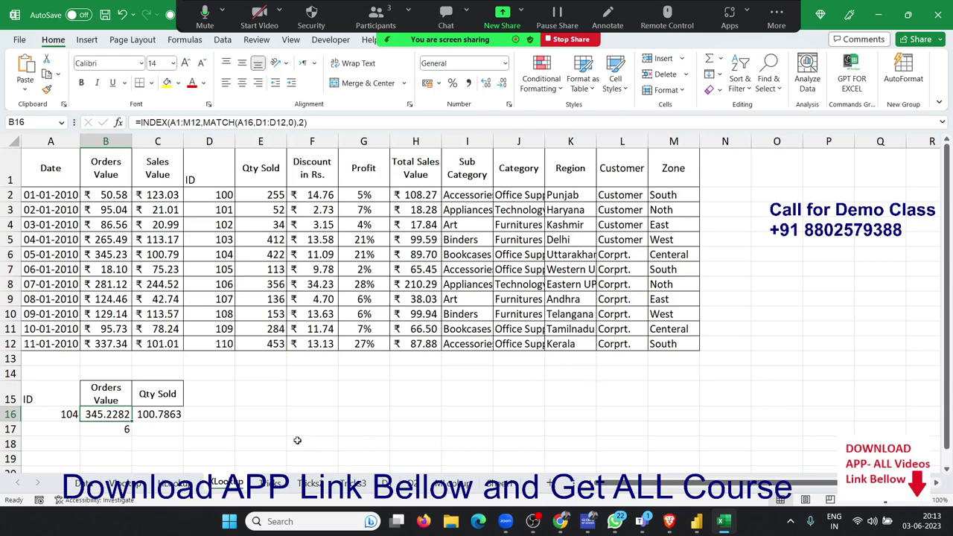
- Put an ID heading in F15 with 109 below it, and a Profit heading in G15
left_click(310, 409)
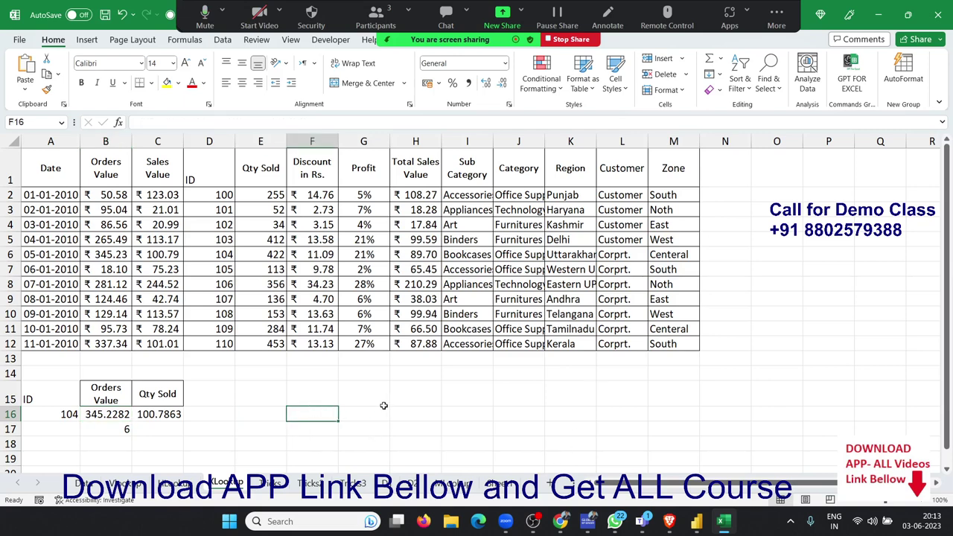
key("Up")
type("ID")
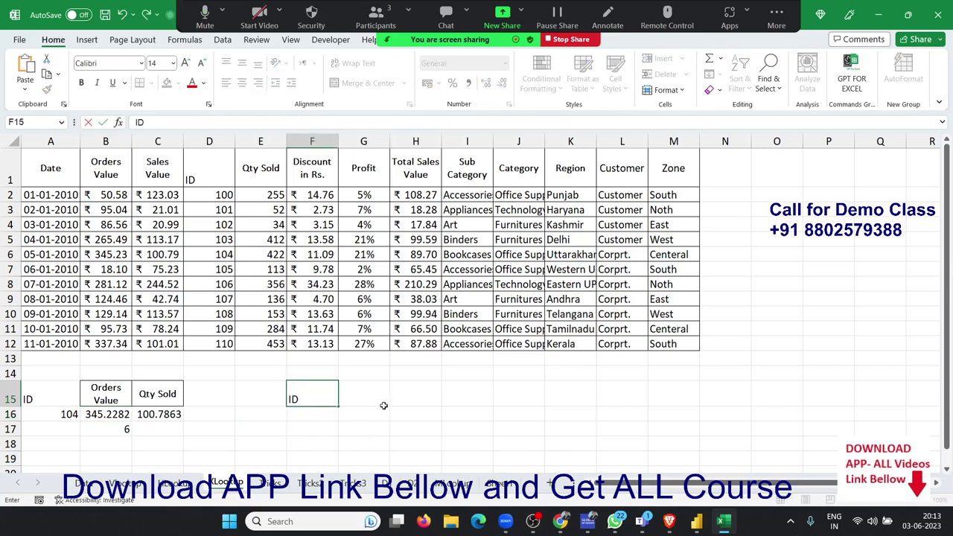
key("Return")
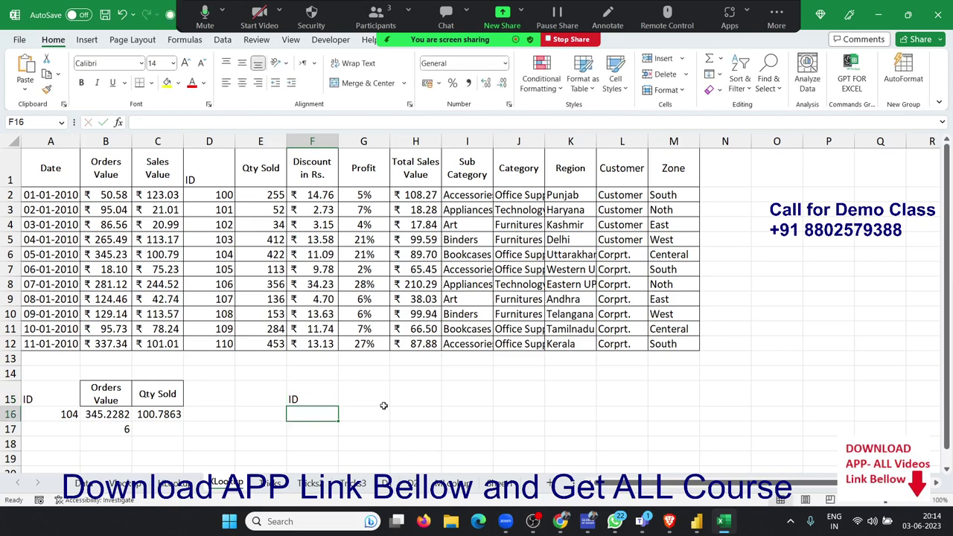
type("109")
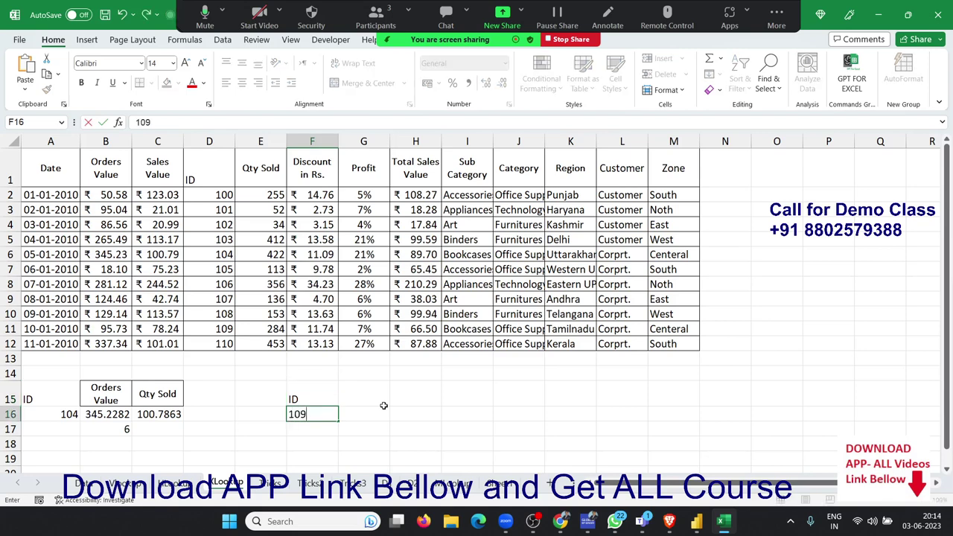
left_click(384, 406)
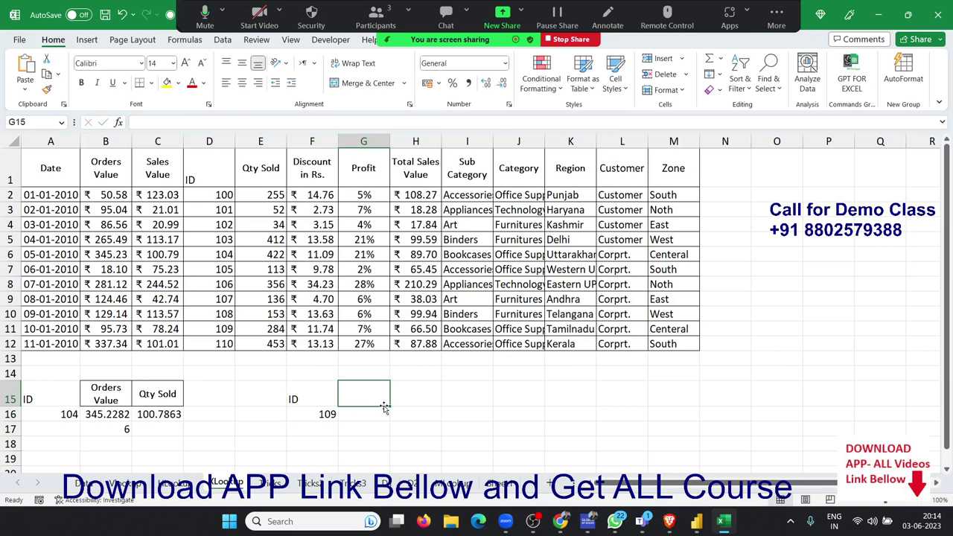
type("Pro")
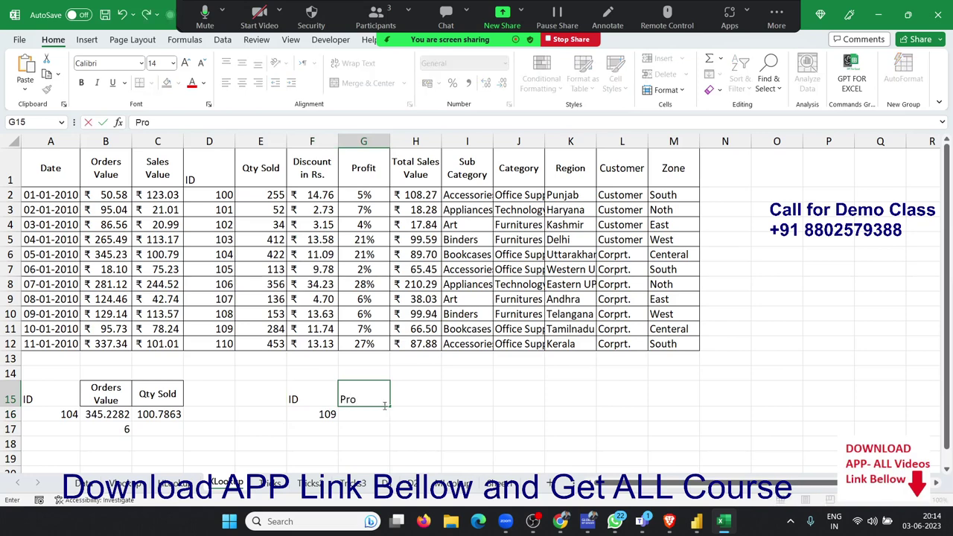
type("fit")
key("Return")
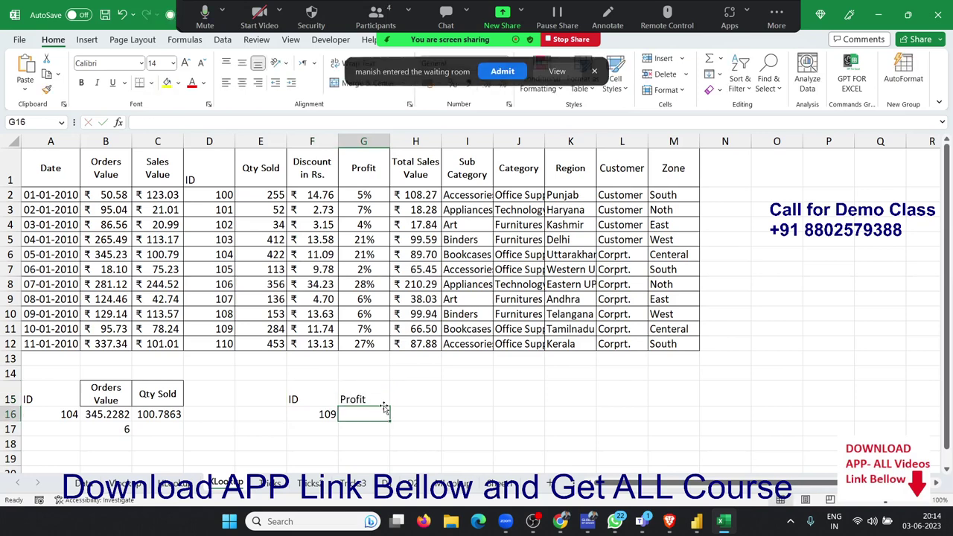
left_click(496, 70)
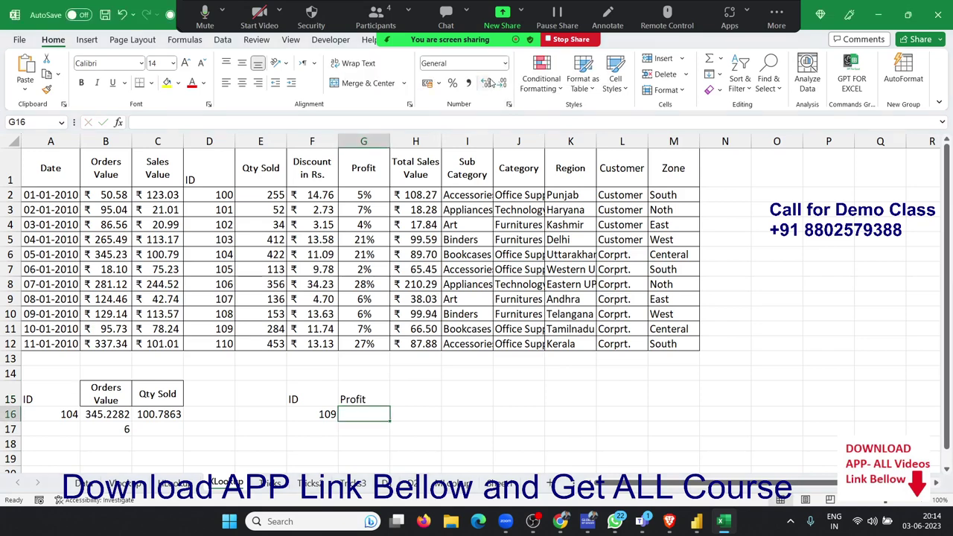
type("=")
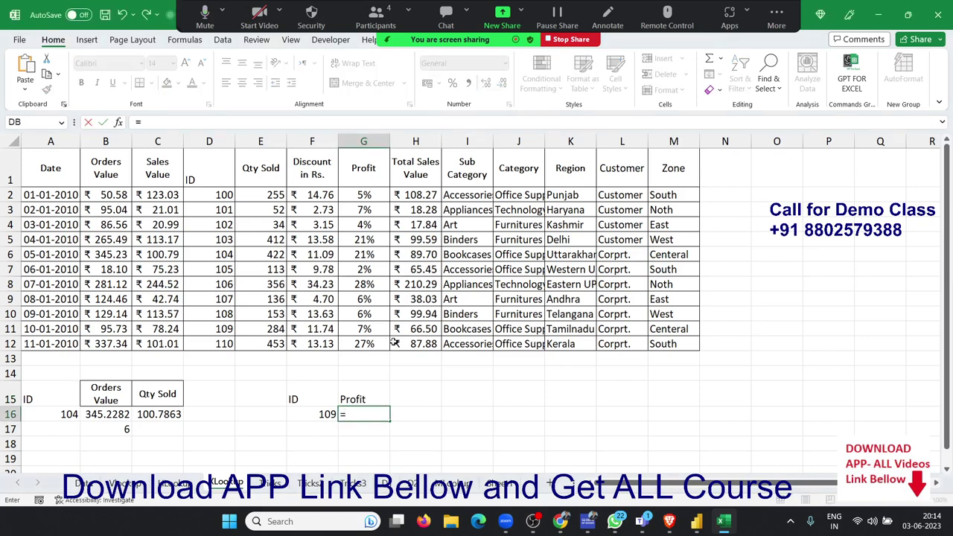
type("x")
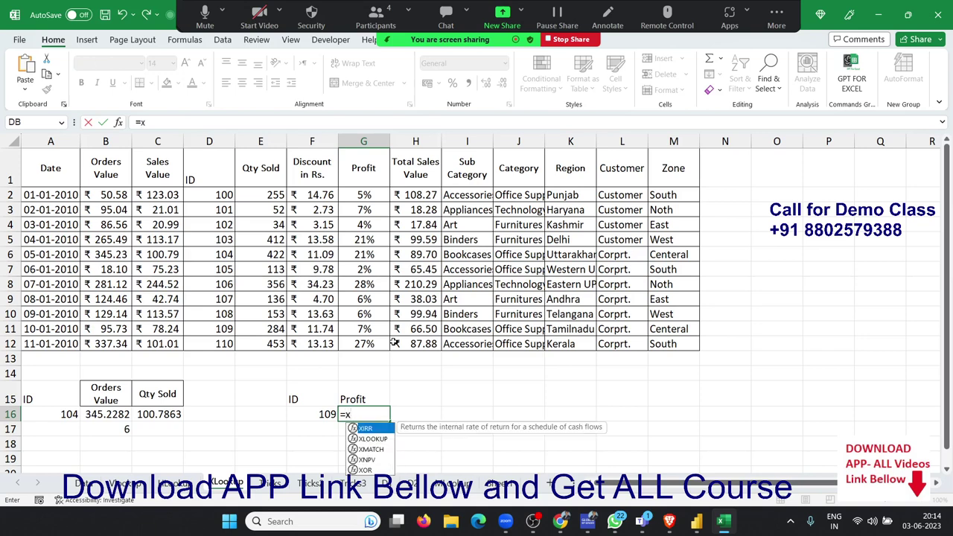
type("l")
- Complete =XLOOKUP(F16,D1:D12,G1:G12) in G16 to fetch ID 109's Profit
key("Tab")
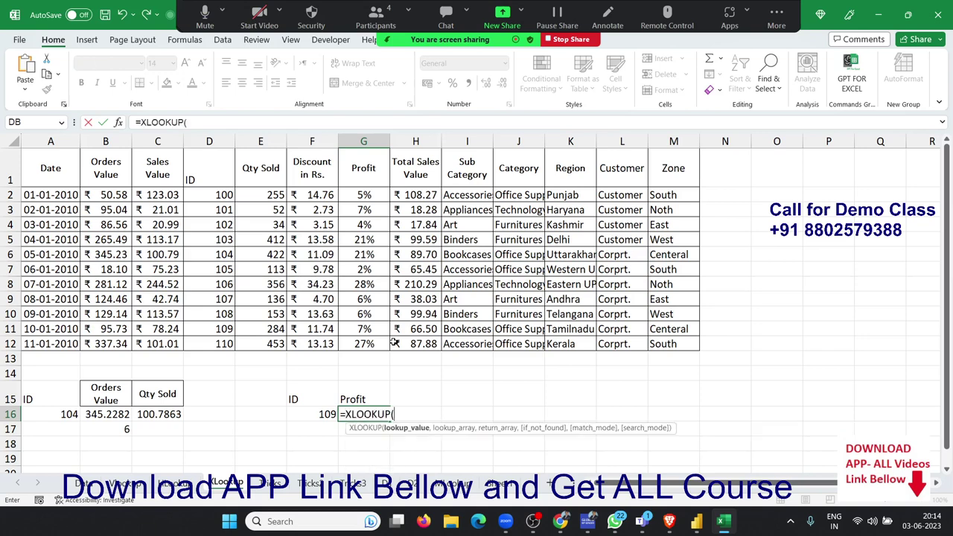
key("Left")
type(",")
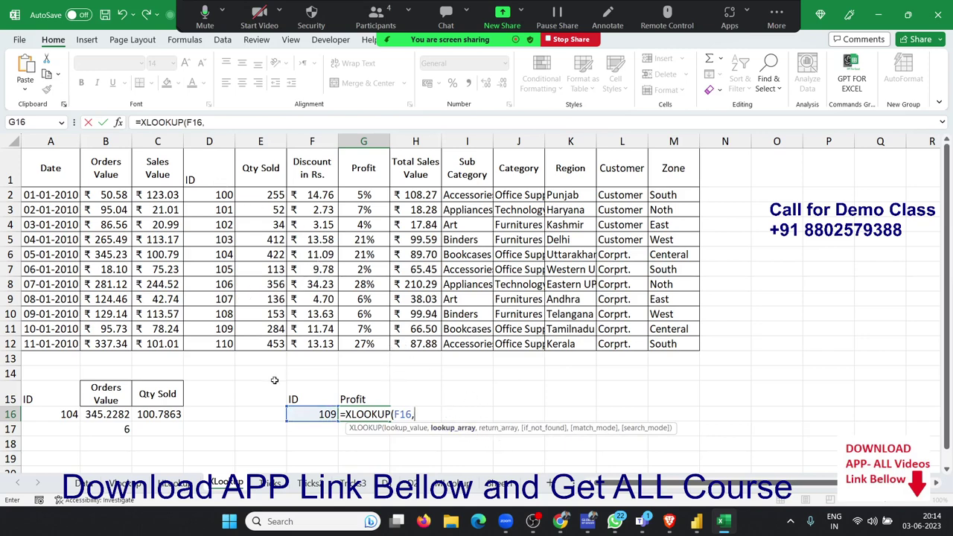
left_click(211, 180)
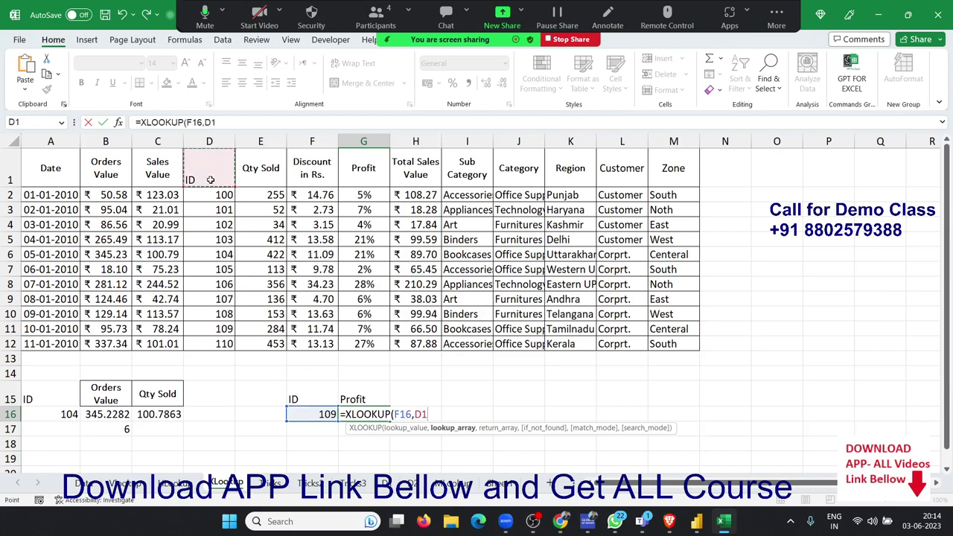
left_click_drag(211, 180, 214, 337)
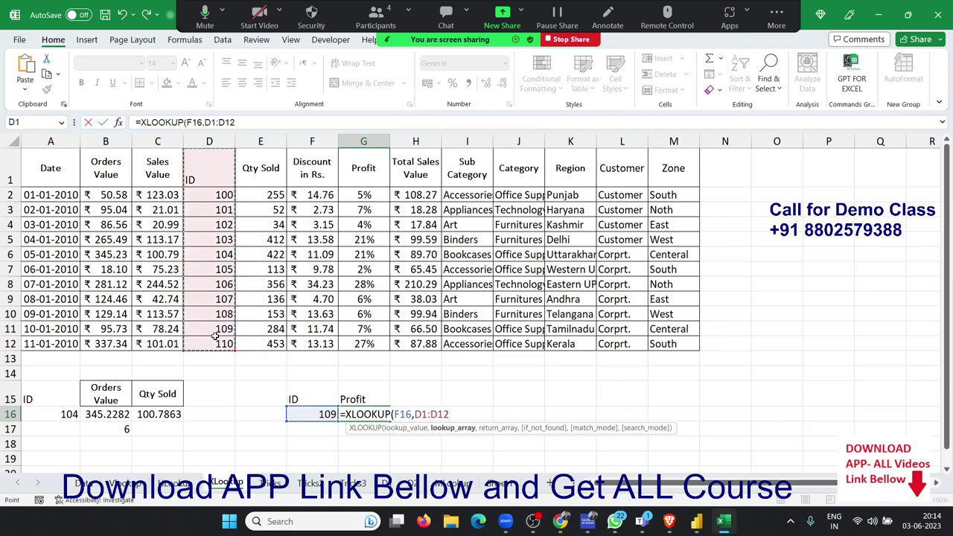
type(",")
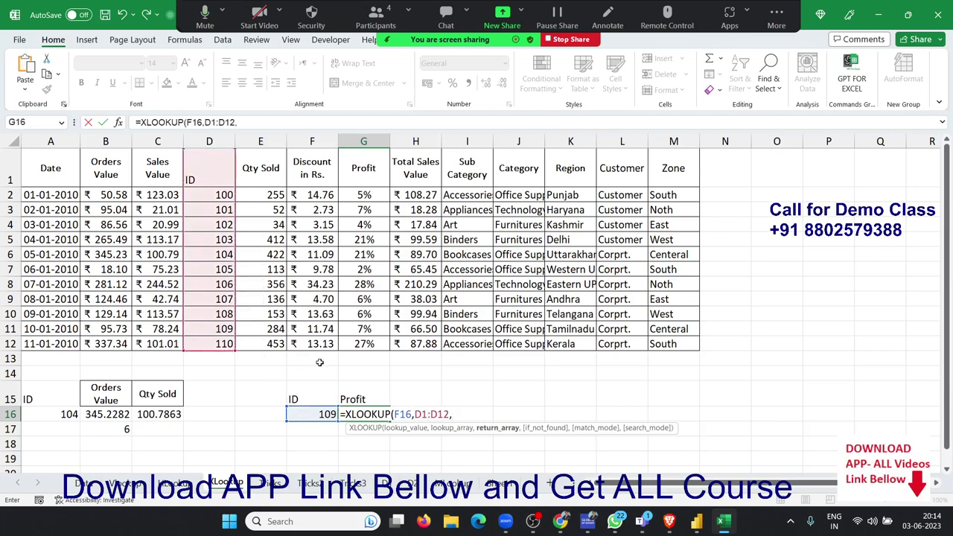
left_click_drag(365, 165, 365, 341)
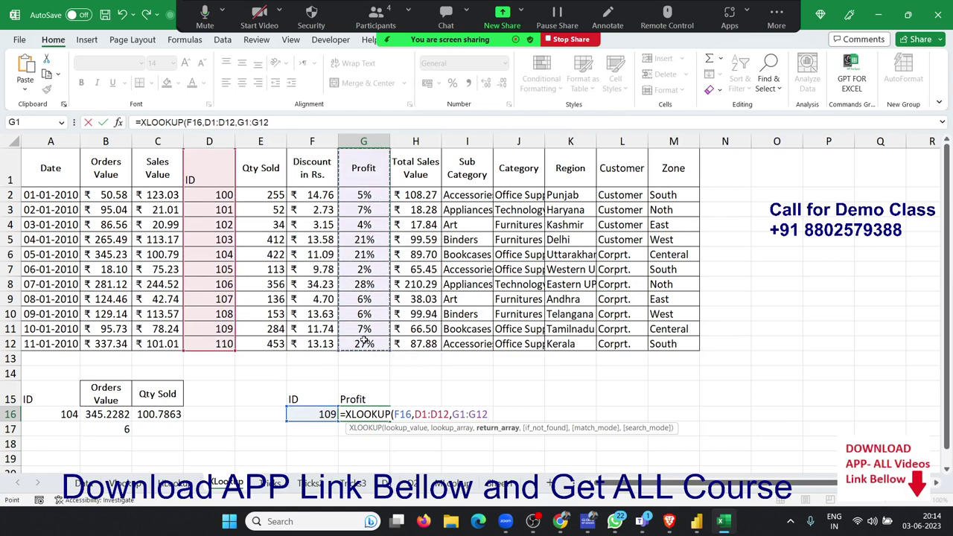
key("Return")
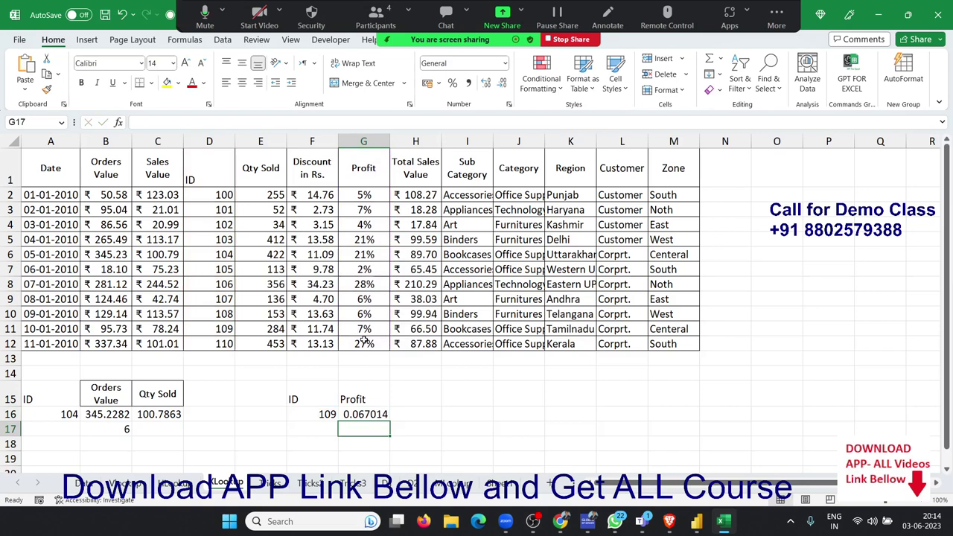
key("Up")
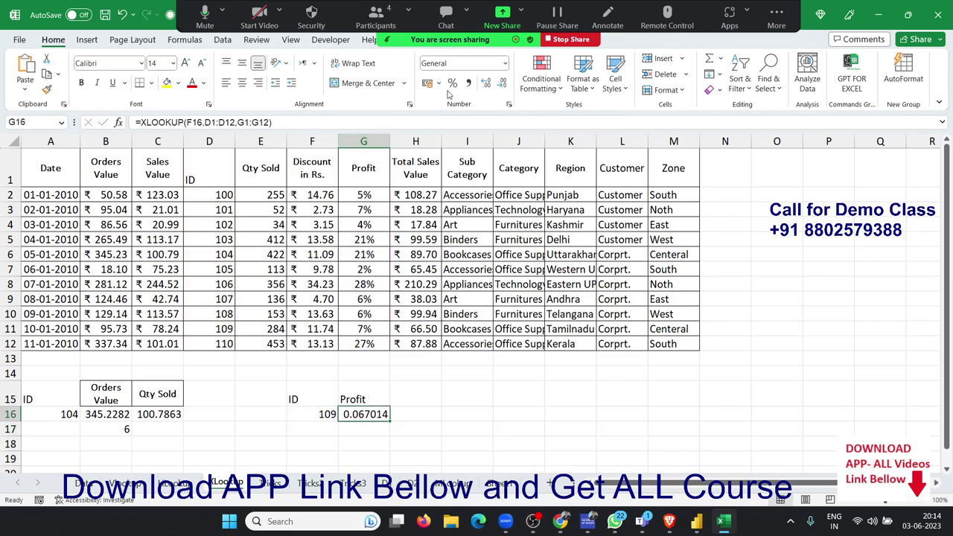
- Format G16 as a percentage, showing 7%, and review the formula's ranges
left_click(452, 83)
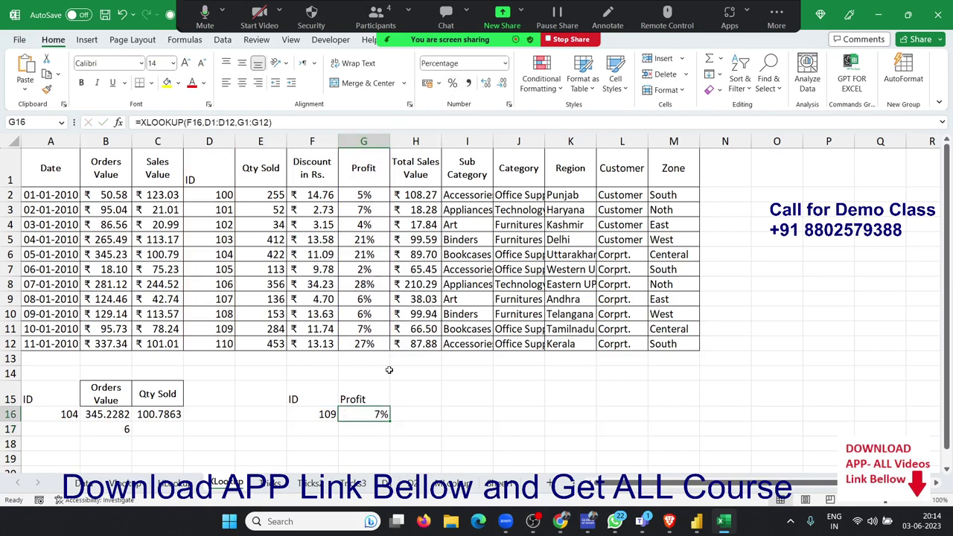
double_click(372, 414)
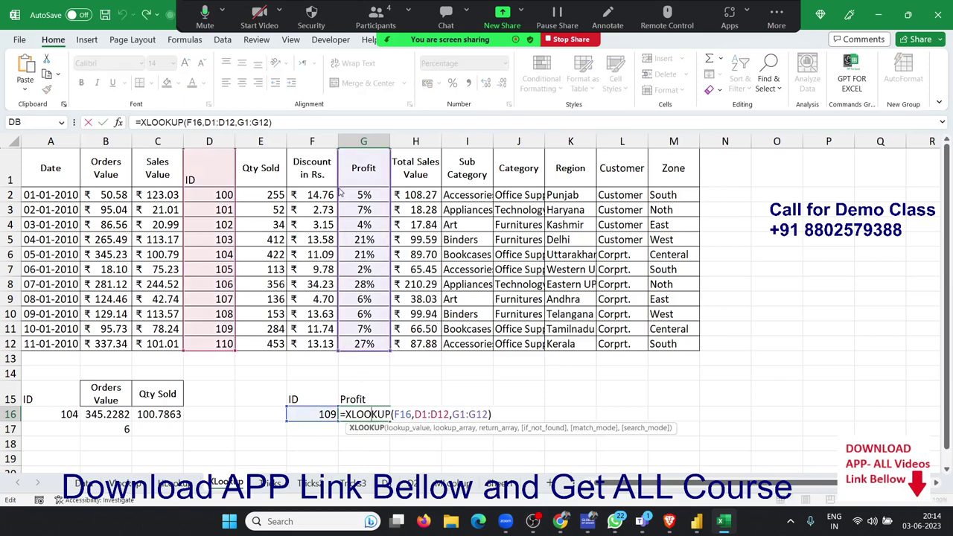
mouse_move(338, 192)
left_mouse_down()
mouse_move(74, 178)
mouse_move(380, 180)
left_mouse_up()
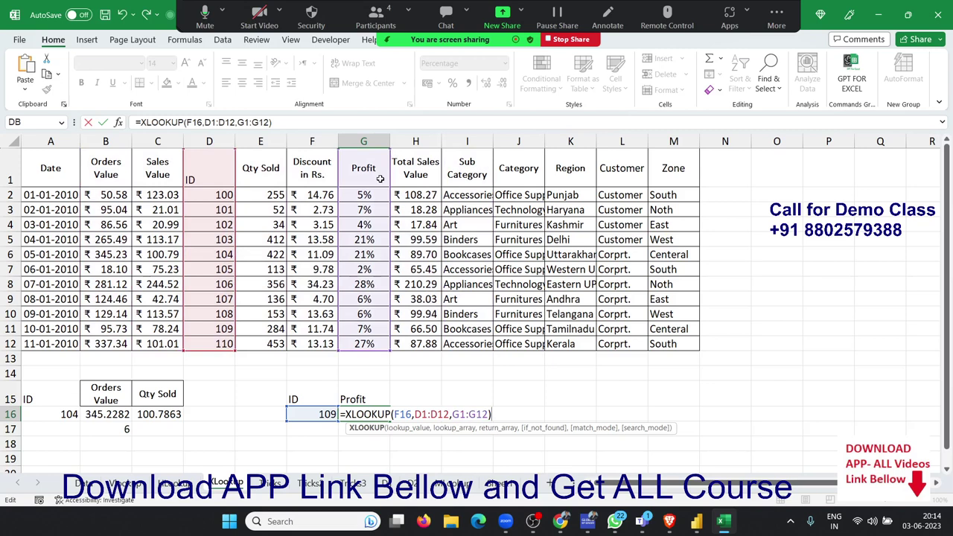
key("Return")
key("Up")
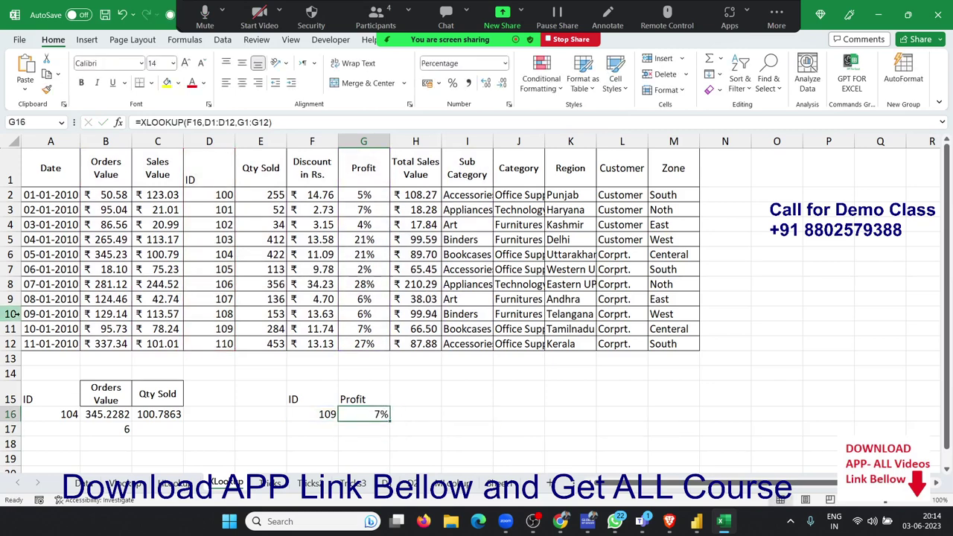
- On the Hlookup sheet, clear the old results in B10:B11
left_click(183, 488)
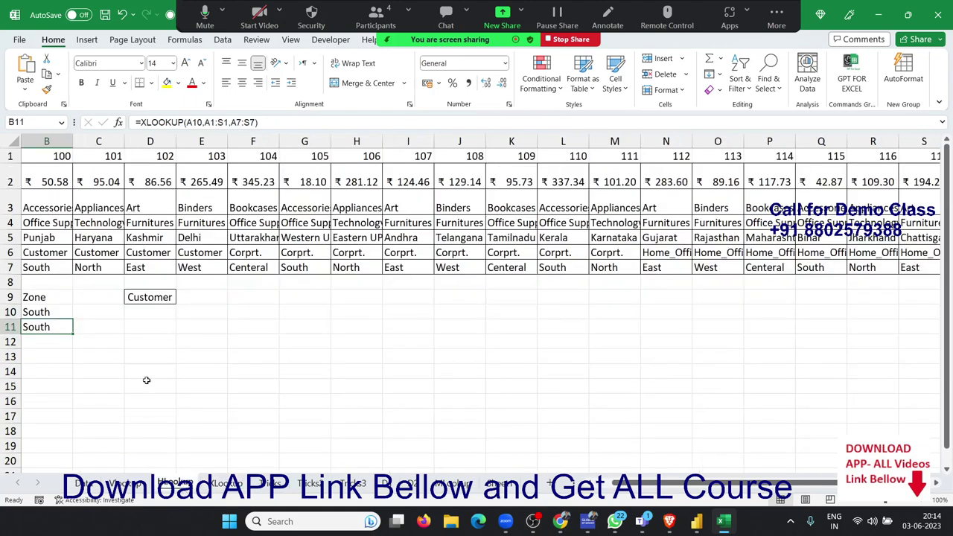
key("shift+Down")
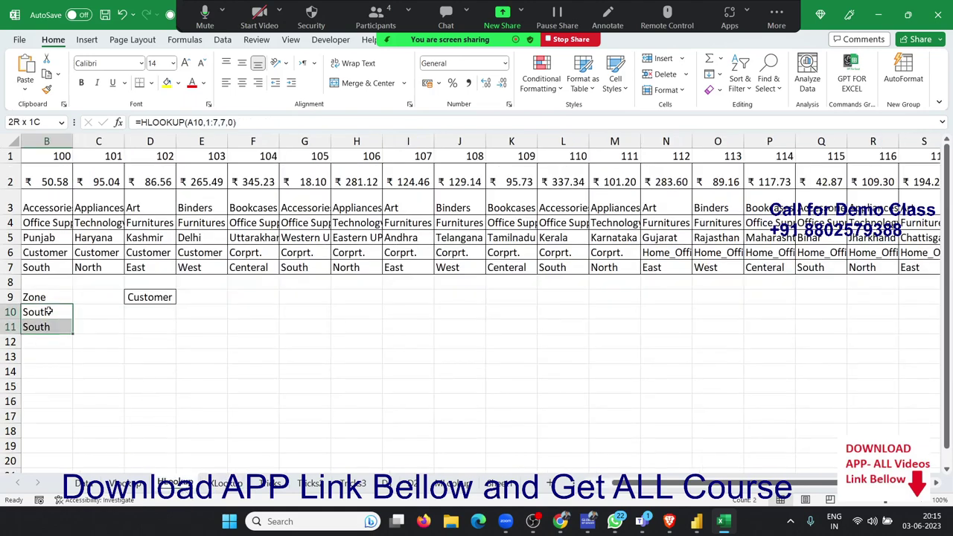
key("Delete")
scroll(48, 313, "left", 2)
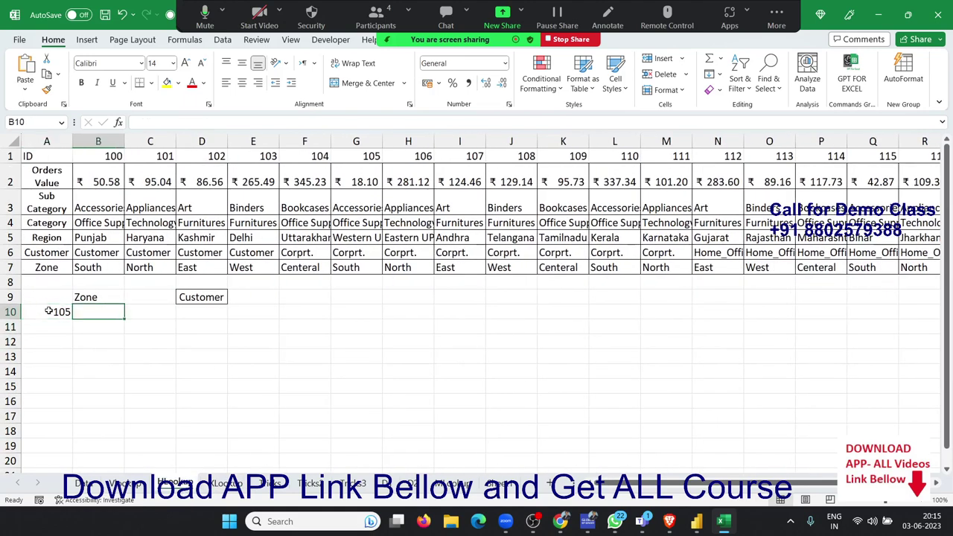
key("Up")
key("Up")
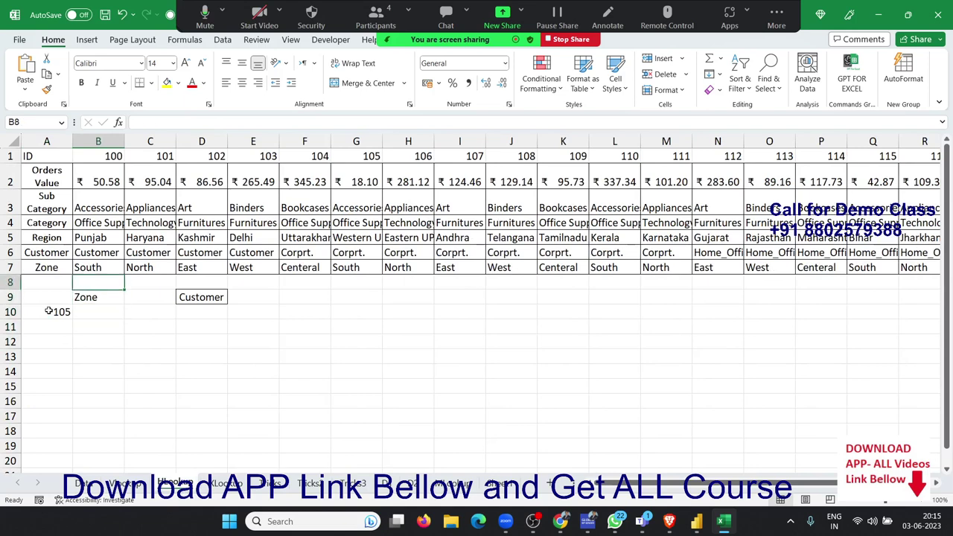
key("Up")
key("Up")
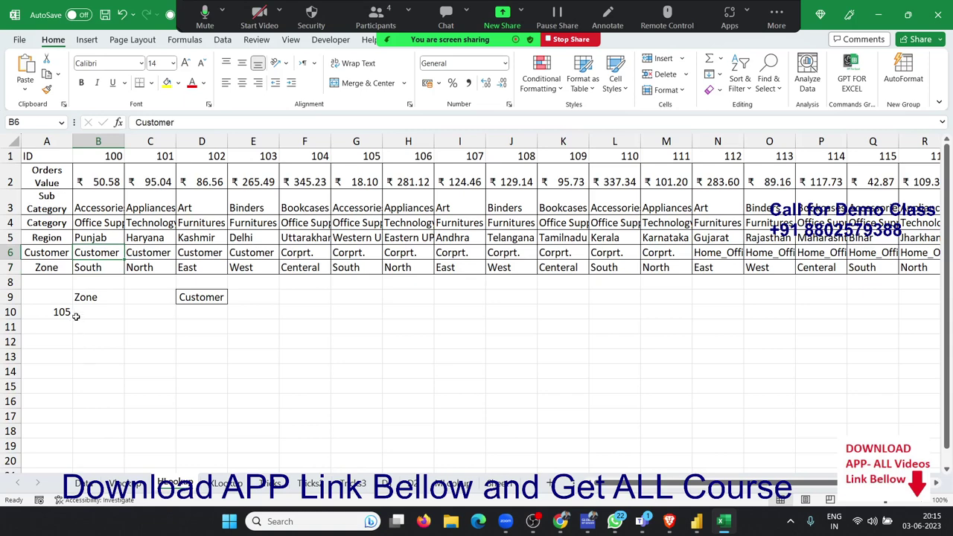
- Enter =HLOOKUP(A10,1:7,7,0) in B10, returning Zone South for ID 105
left_click(76, 316)
type("=")
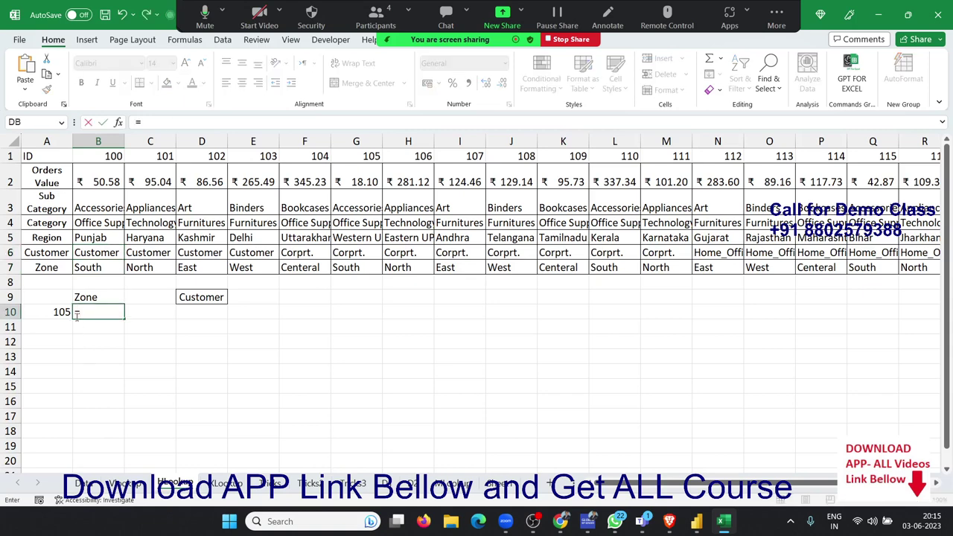
type("hlo")
key("Tab")
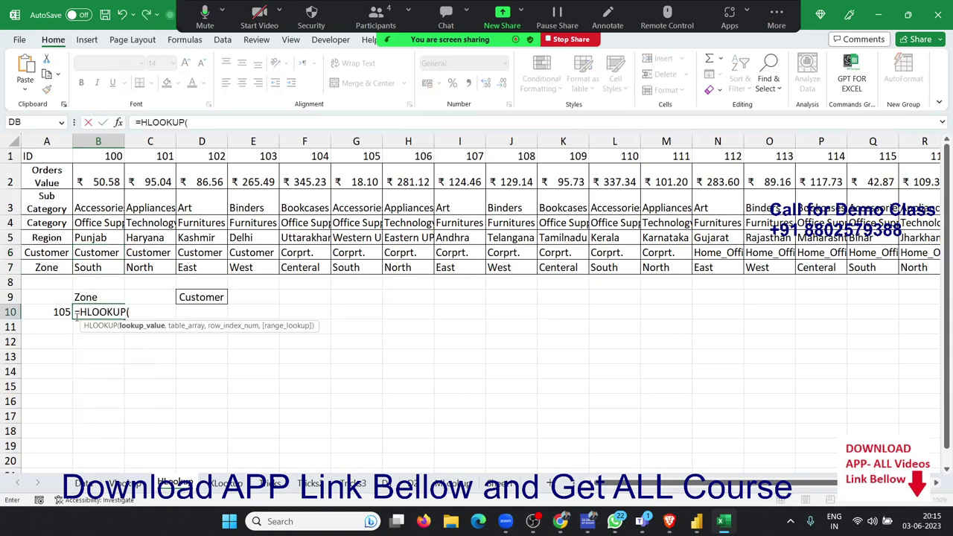
key("Left")
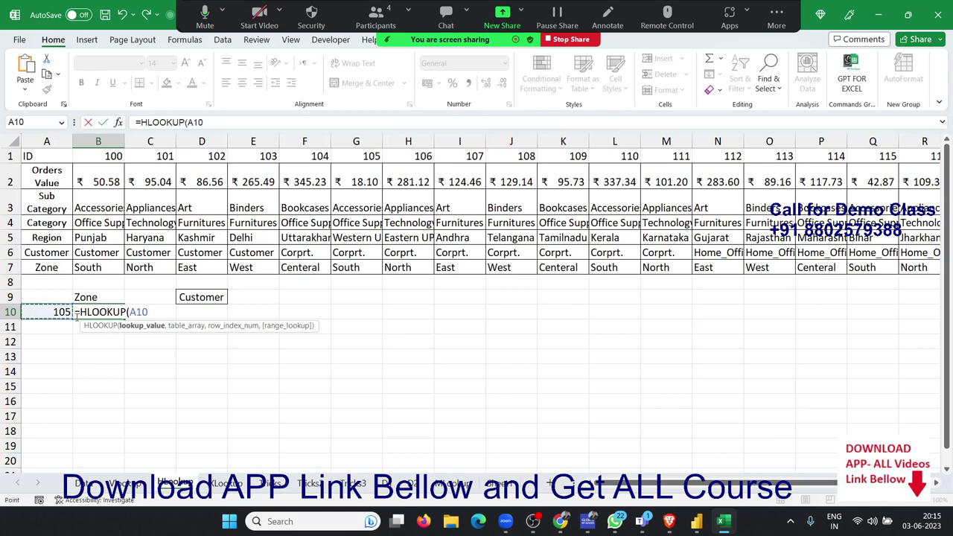
type(",")
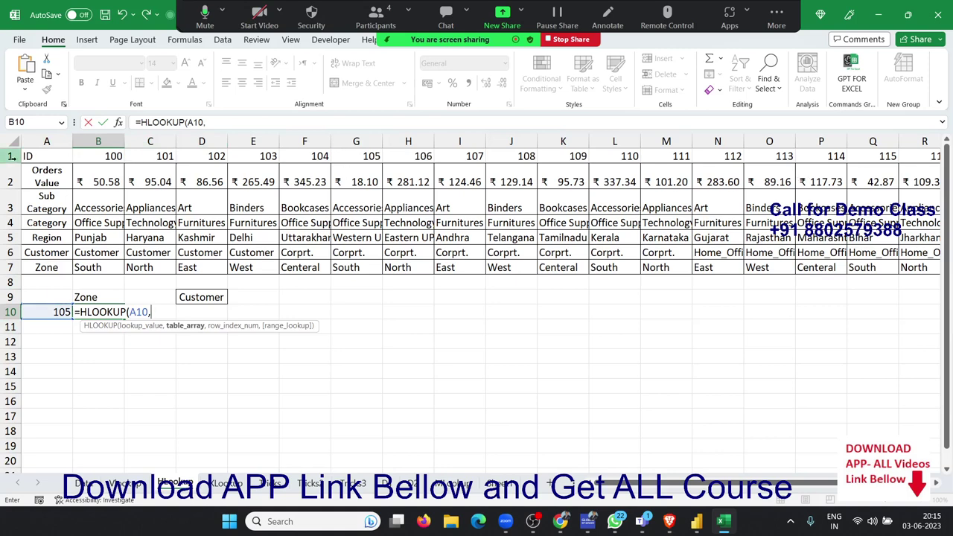
left_click_drag(10, 156, 6, 267)
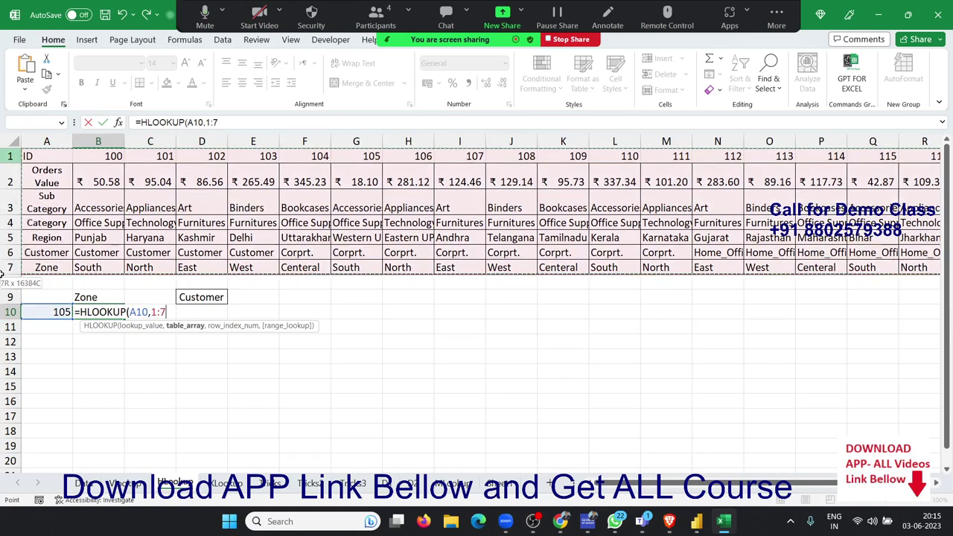
type(",")
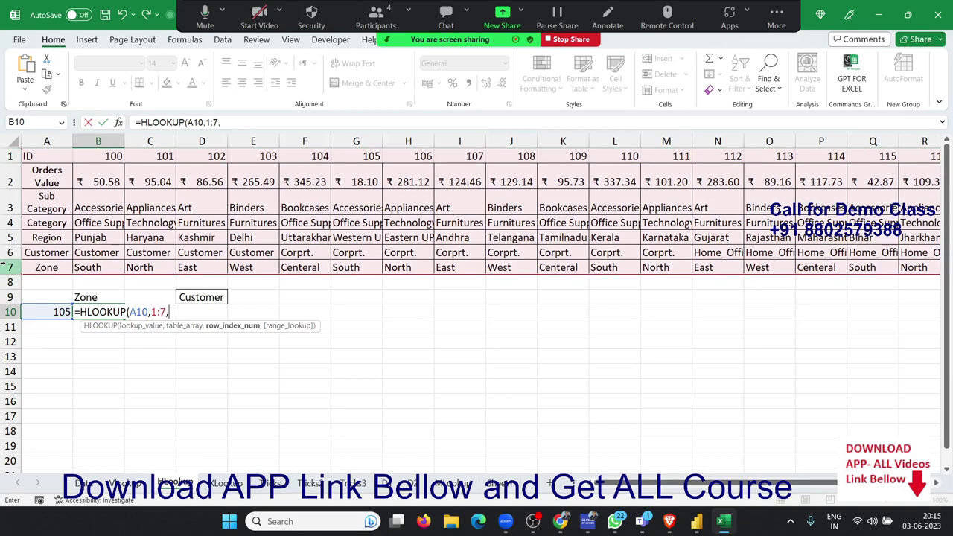
type("7")
type(",0")
key("Return")
key("Up")
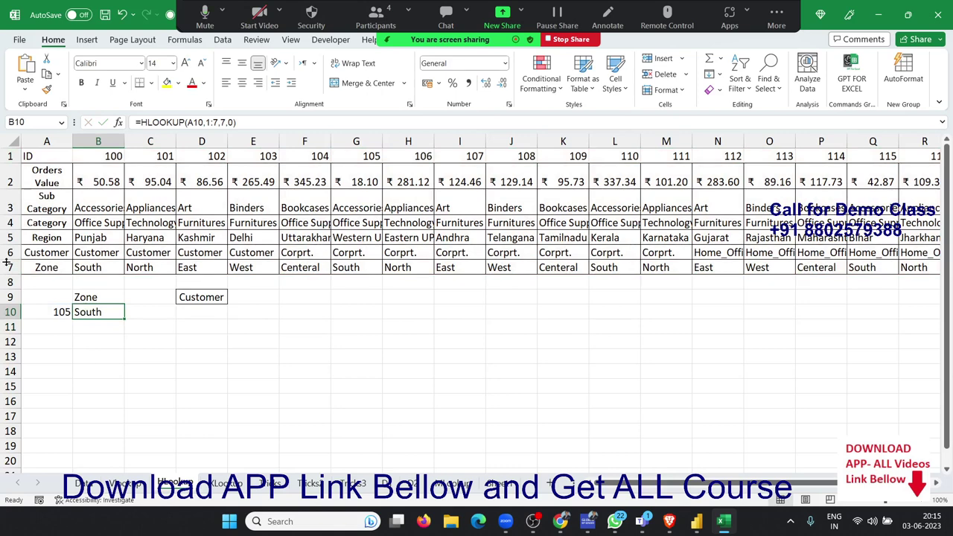
- Enter =XLOOKUP(A10,1:1,6:6) in D10 so ID 105 returns the customer Corprt
key("Right")
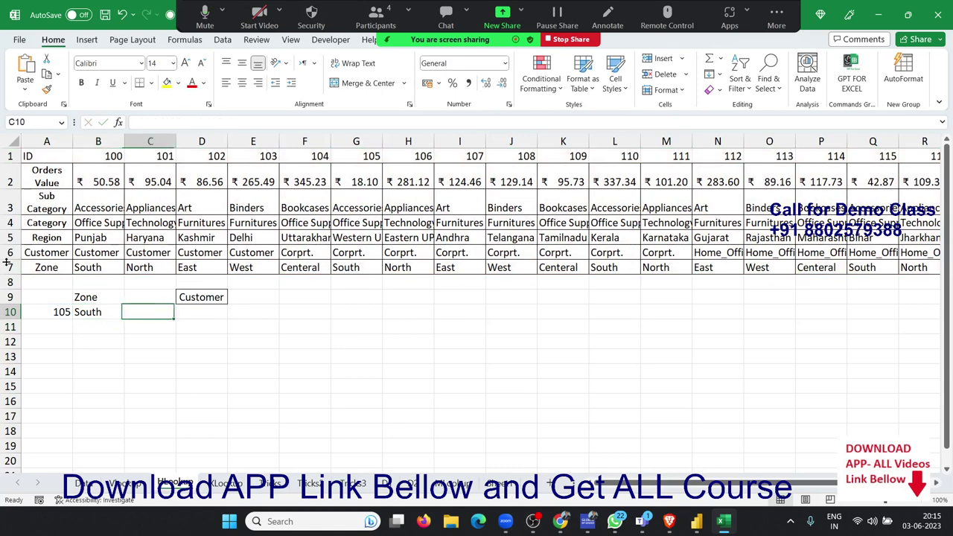
key("Right")
type("=x")
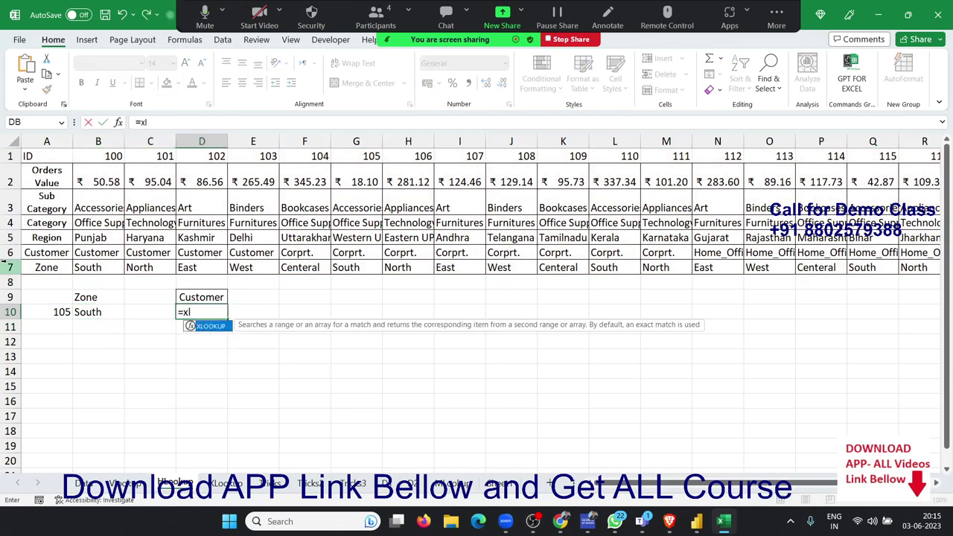
type("l")
key("Tab")
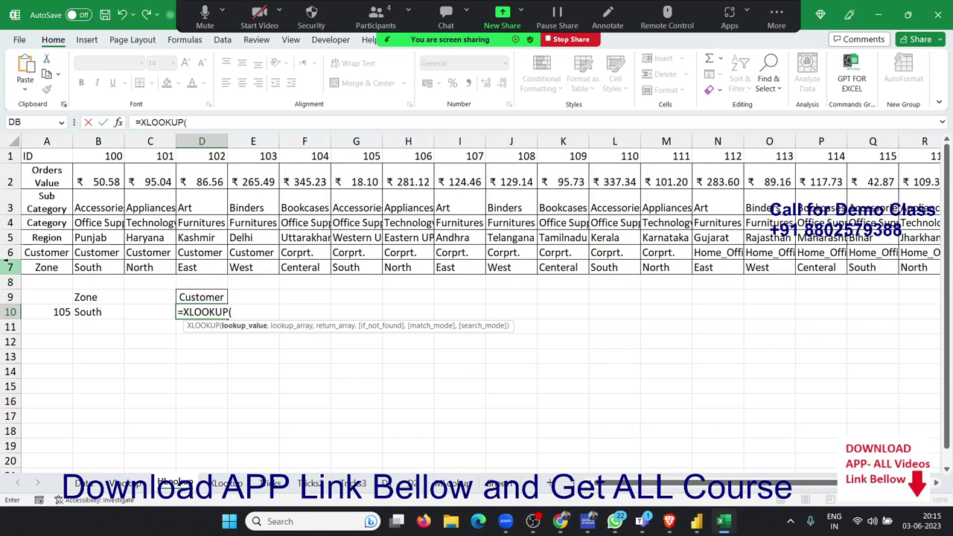
key("Left")
key("Left")
key("Left")
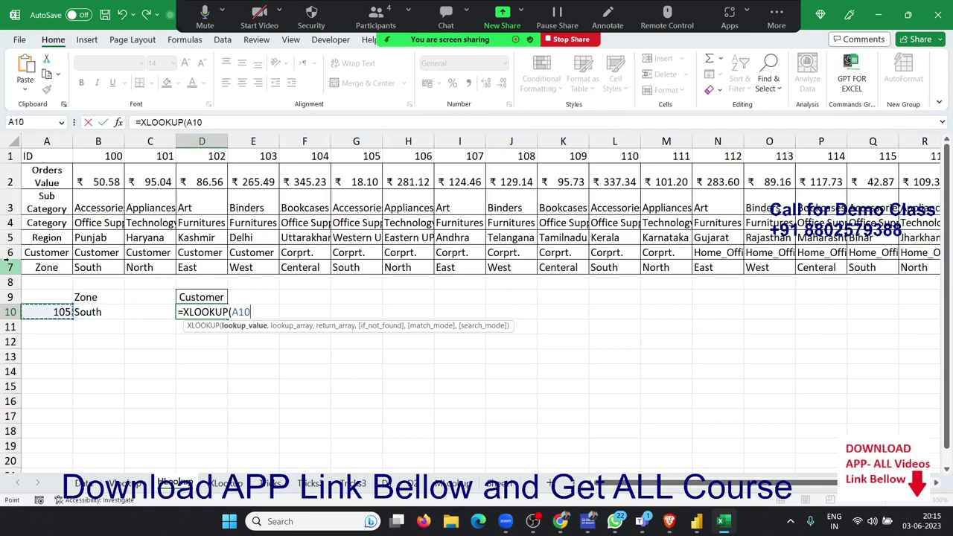
type(",")
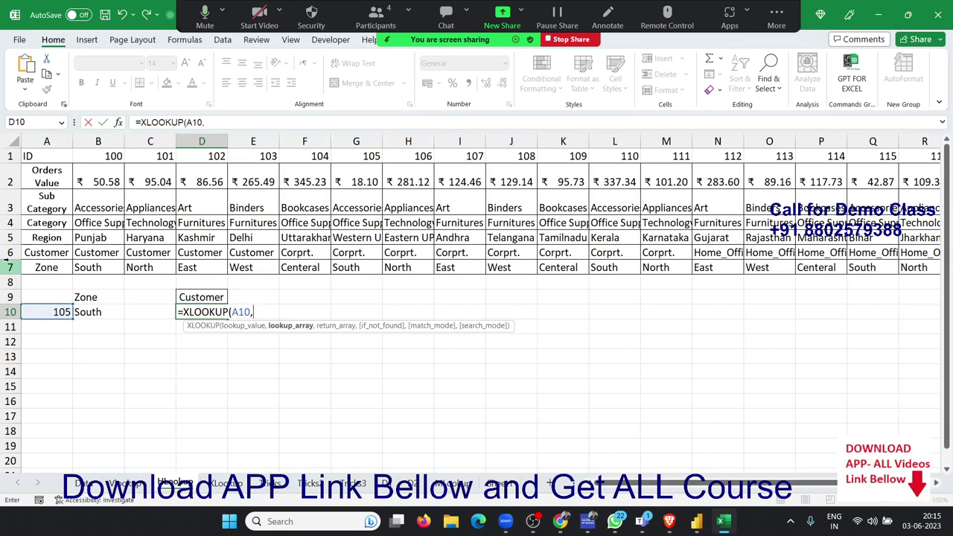
key("Up")
key("Up")
key("Up")
key("Up")
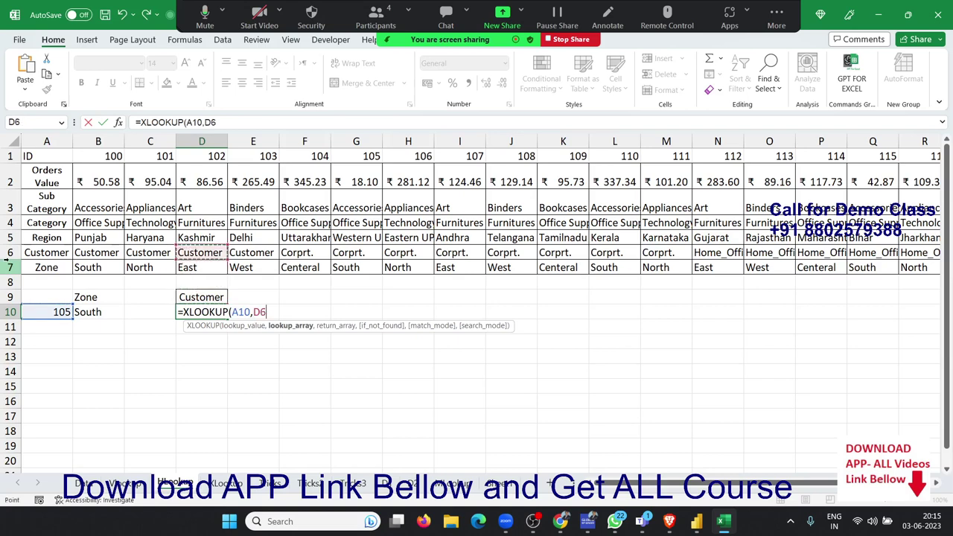
key("Up")
key("Up")
key("Up")
key("Up")
key("Up")
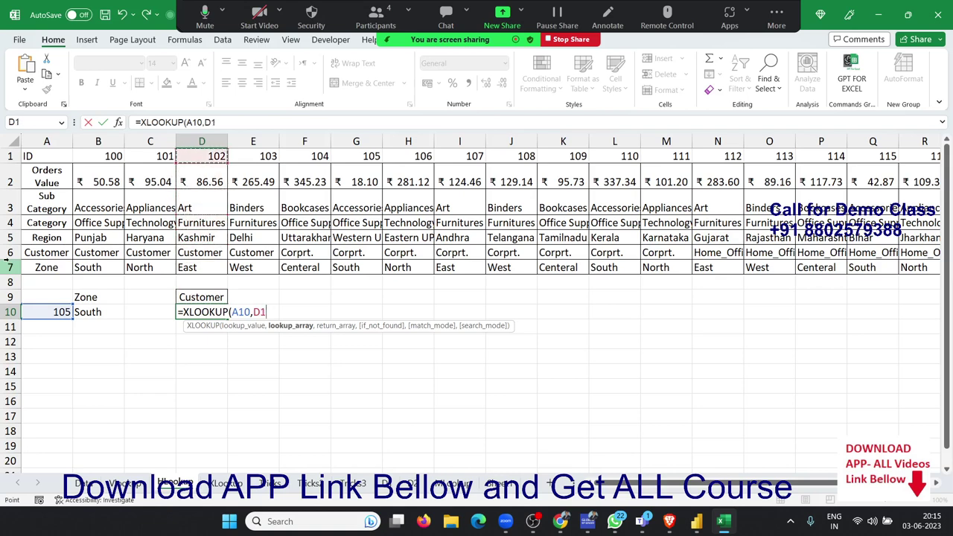
key("shift+space")
type(",")
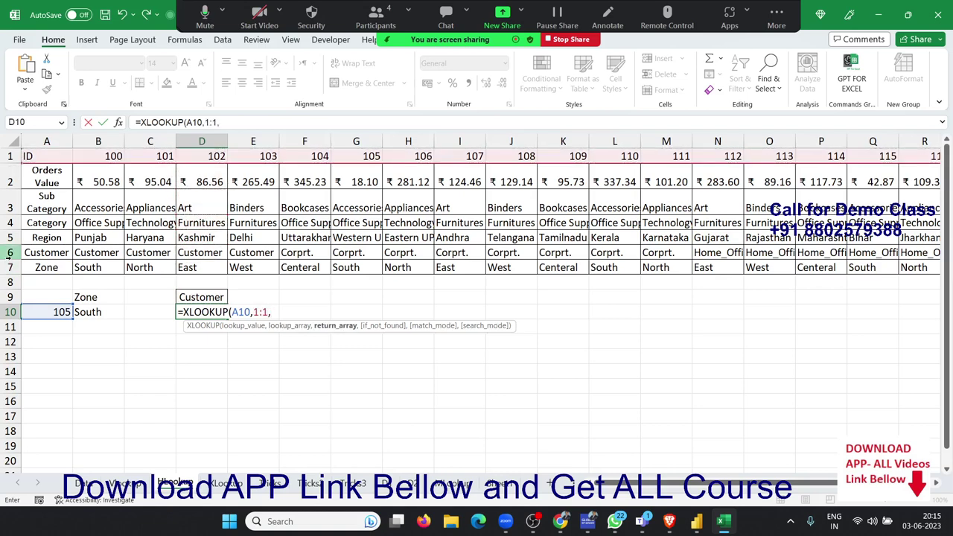
key("Down")
key("Down")
key("Down")
key("Down")
key("Down")
key("Up")
key("Up")
key("Up")
key("Up")
key("Up")
key("Up")
key("Up")
key("Up")
key("Up")
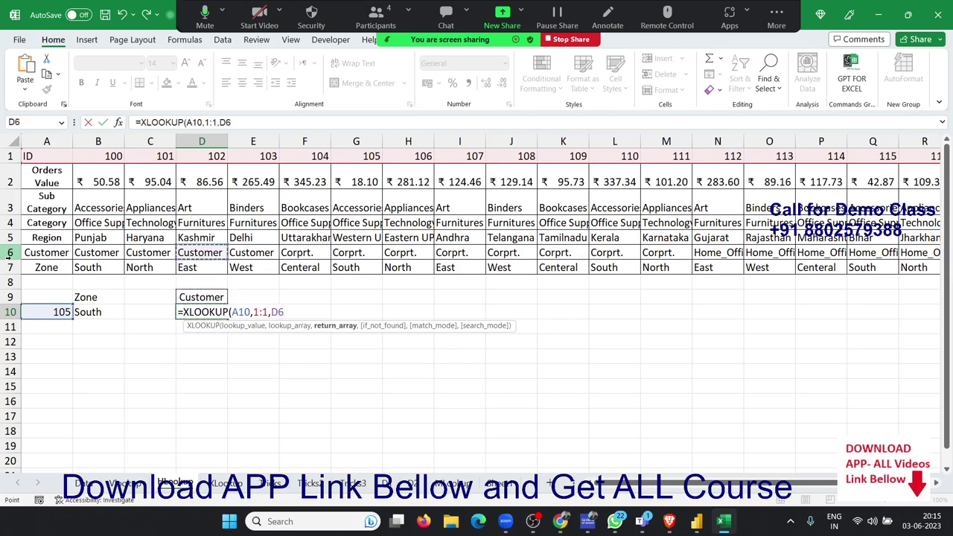
left_click(10, 253)
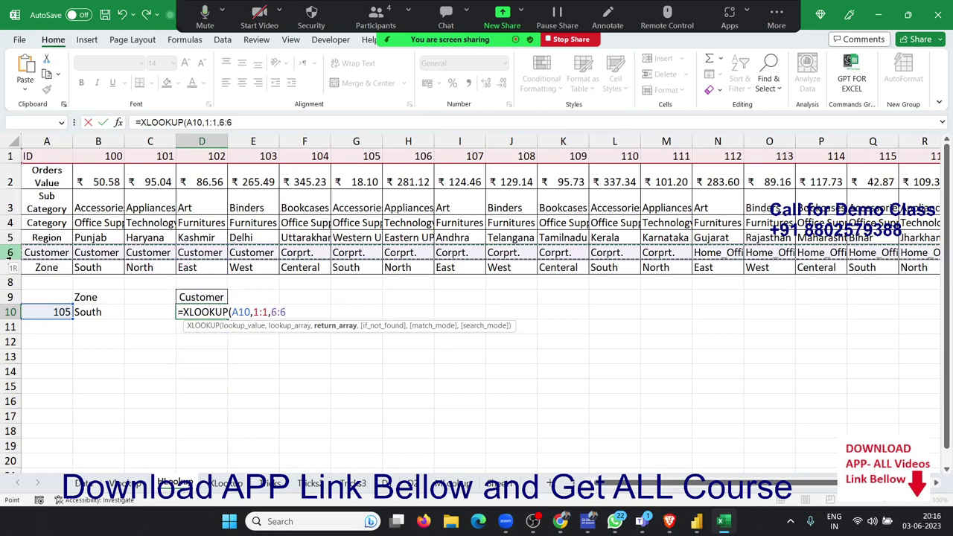
key("Return")
key("Up")
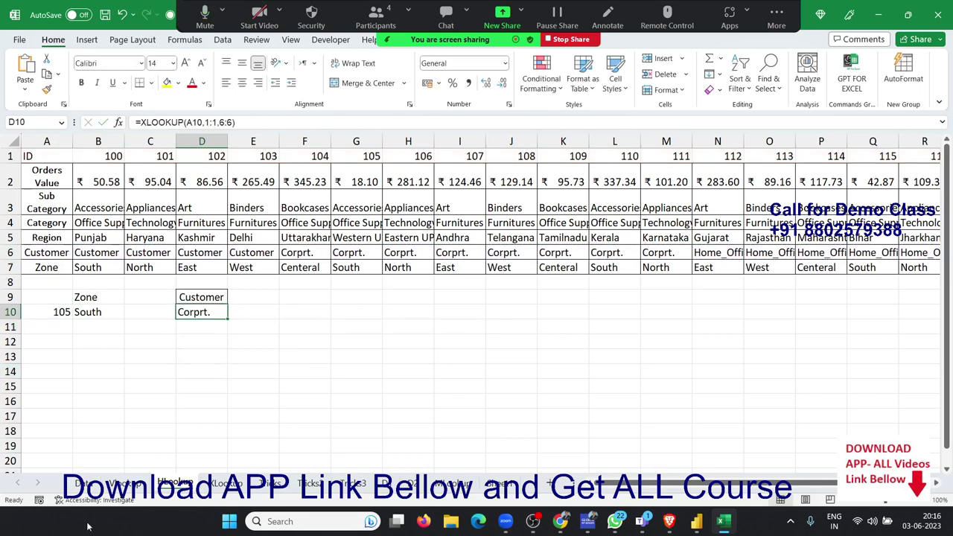
- On the VLookup sheet, review the existing lookup formulas in B4, B5 and C5
left_click(125, 483)
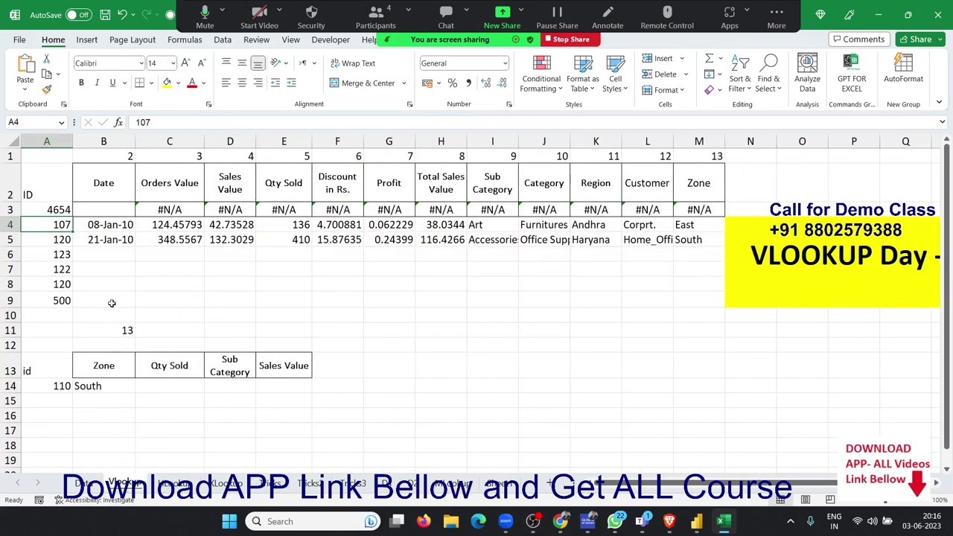
left_click(90, 240)
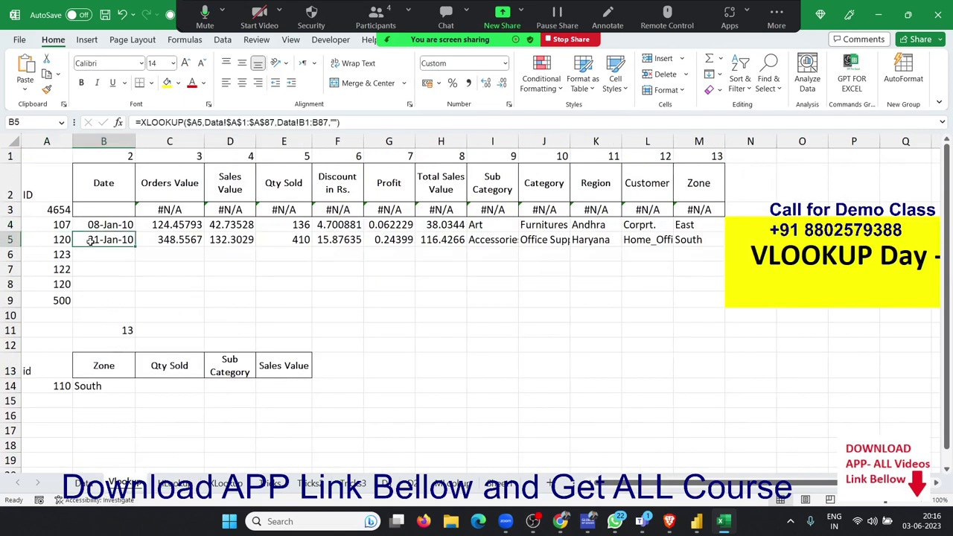
left_click(170, 236)
left_click(111, 229)
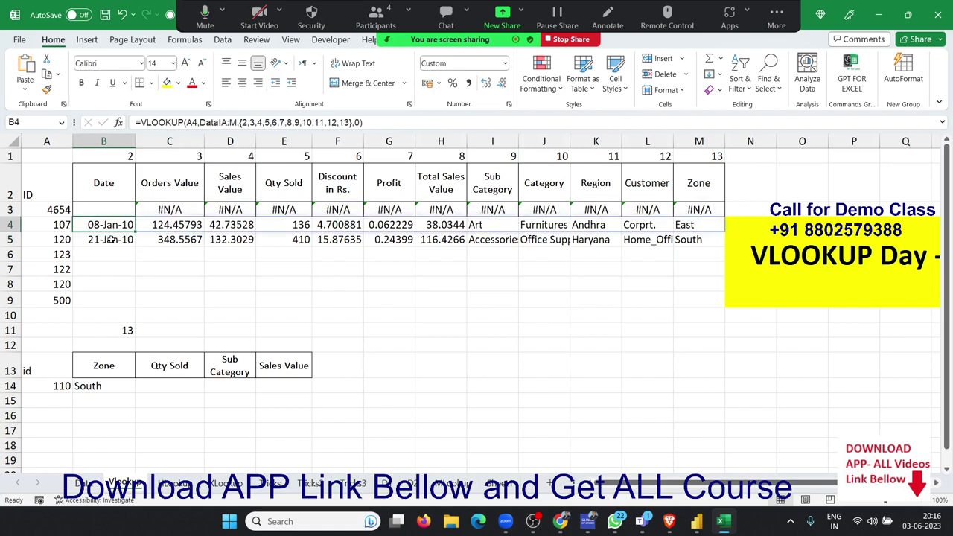
left_click(112, 240)
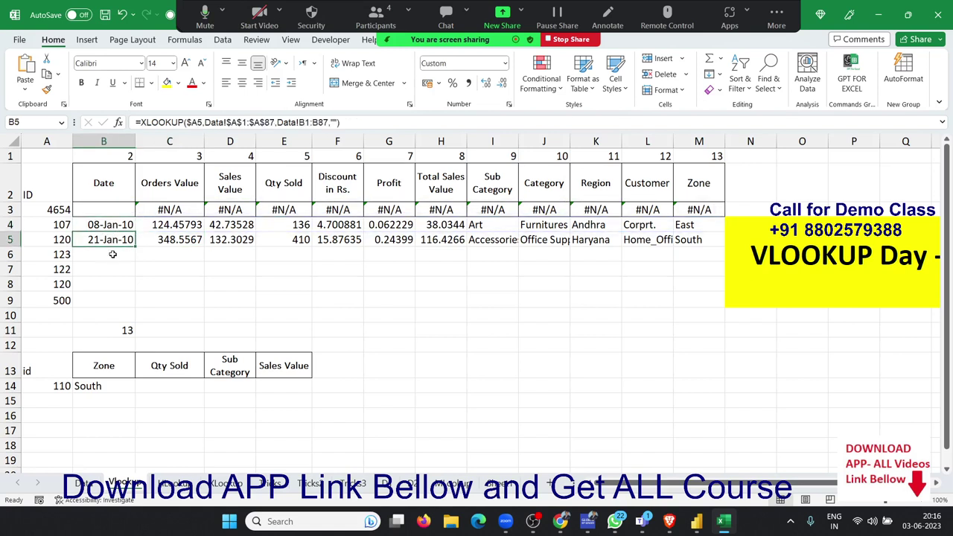
left_click(174, 234)
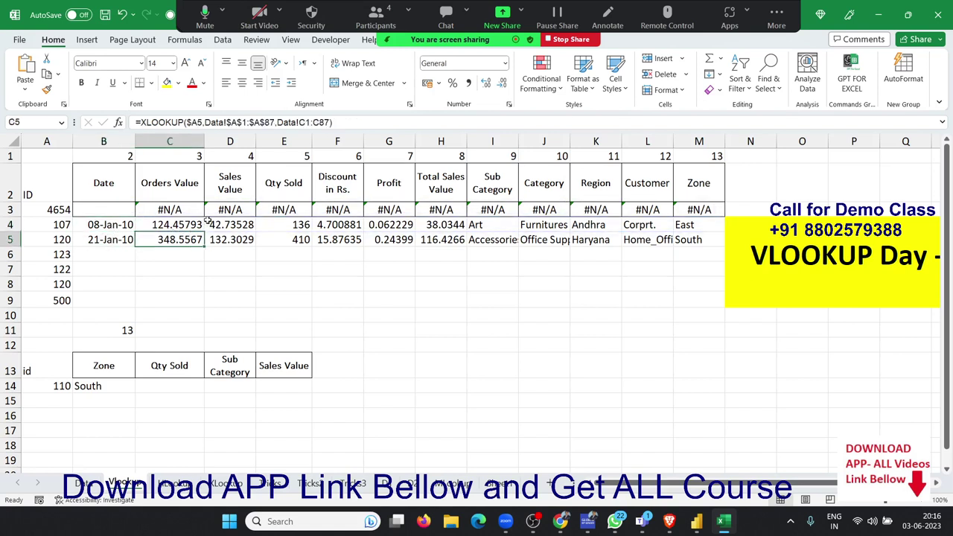
- Enter =XLOOKUP(A6,Data!A:A,Data!B:B) in B6, returning 24-Jan-10 for ID 123
left_click(123, 257)
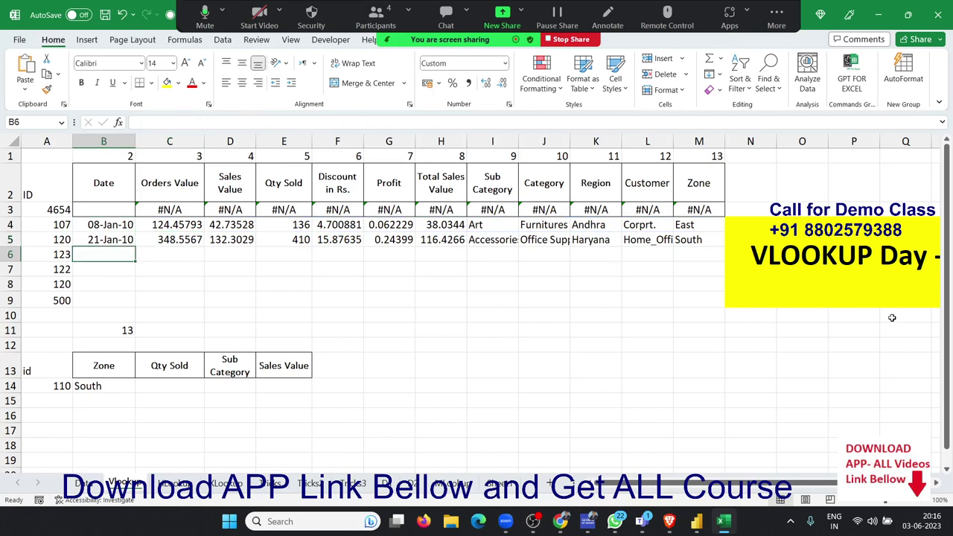
type("=v")
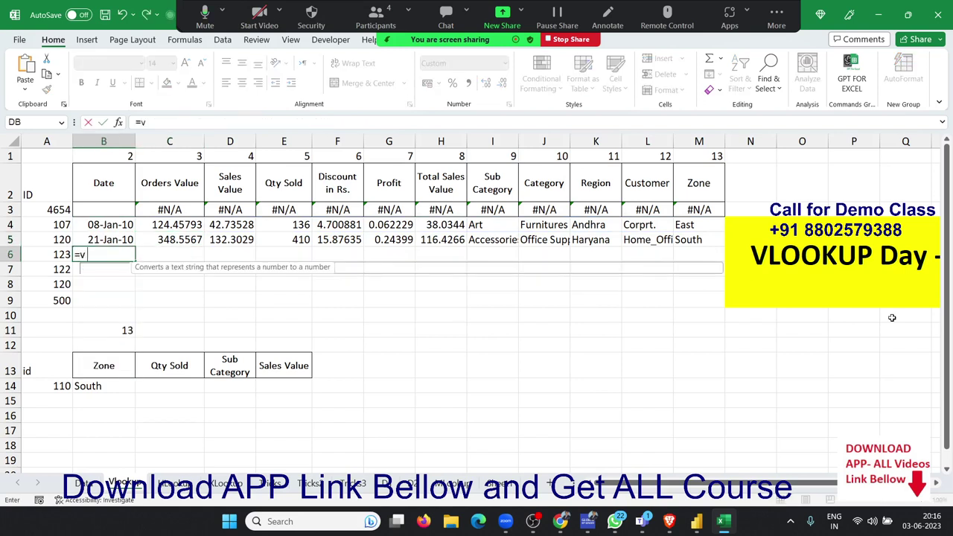
type("l")
key("BackSpace")
key("BackSpace")
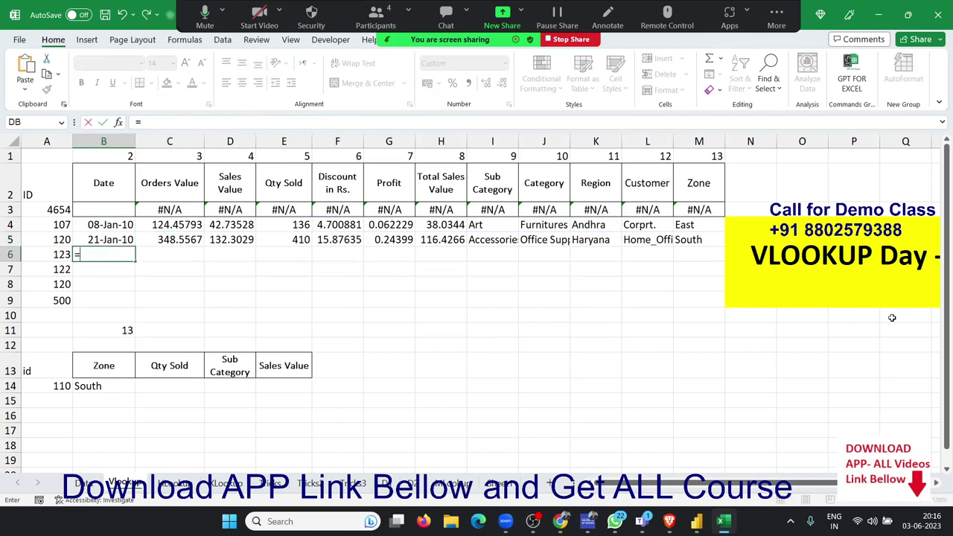
type("xl")
key("Tab")
key("Left")
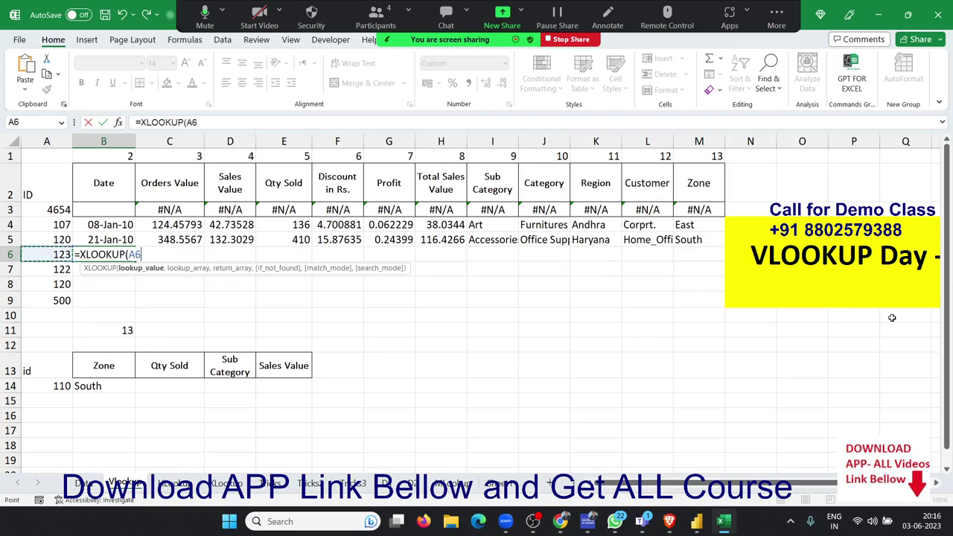
type(",Data!")
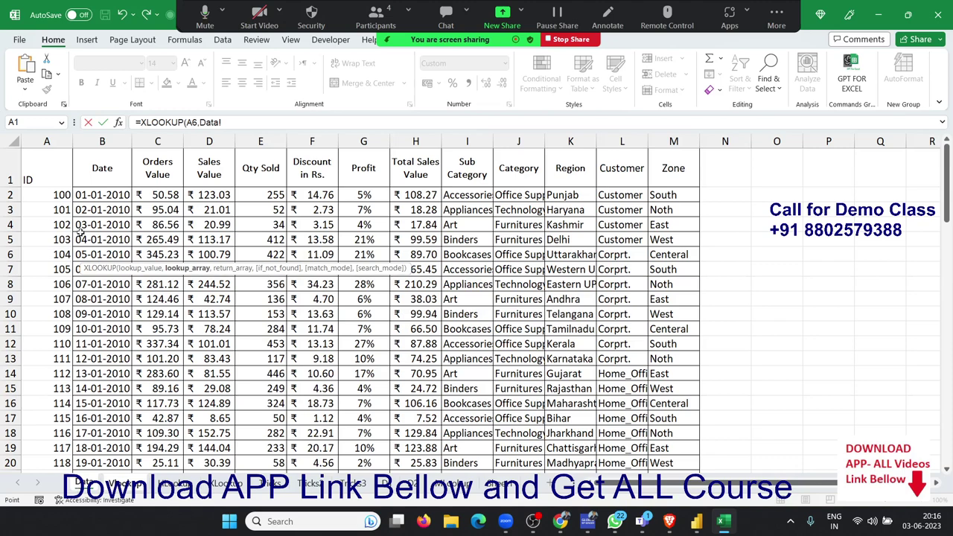
left_click(49, 140)
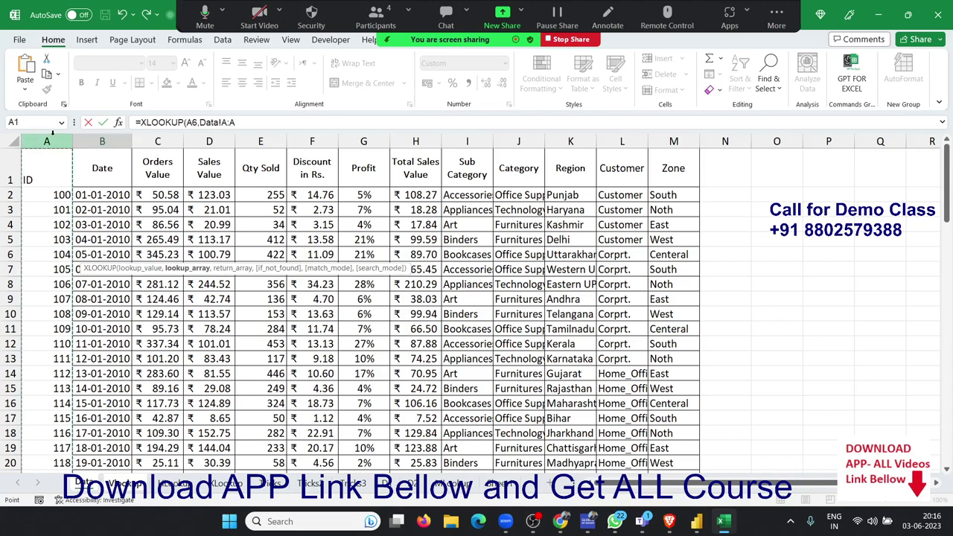
type(",")
left_click(99, 136)
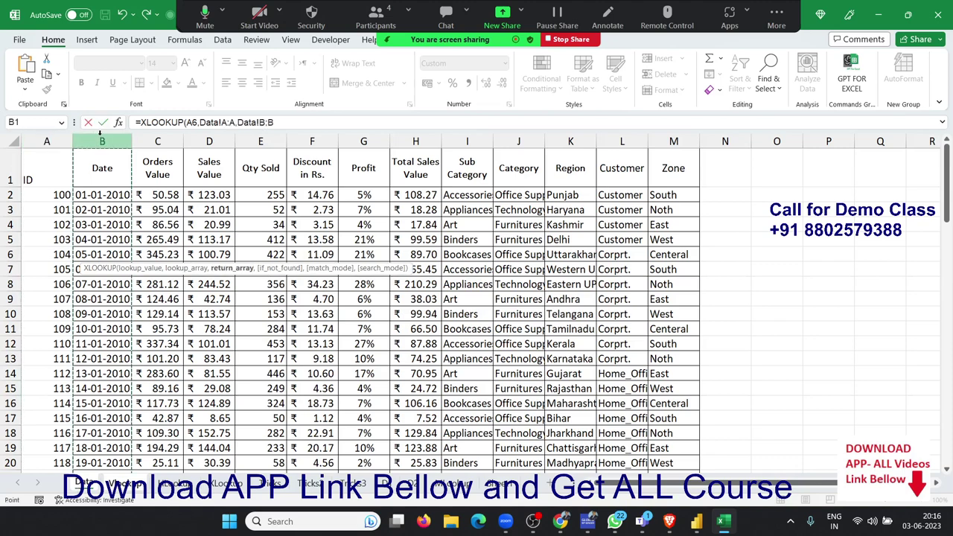
key("Return")
key("Up")
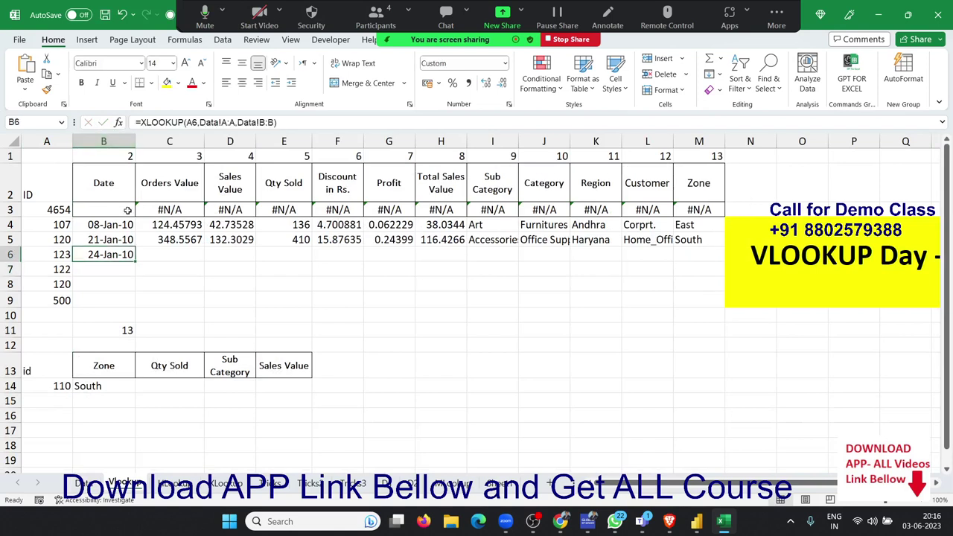
- Compare the lookup table headers with the Data sheet headers, then reopen B6's formula
left_click_drag(69, 178, 652, 176)
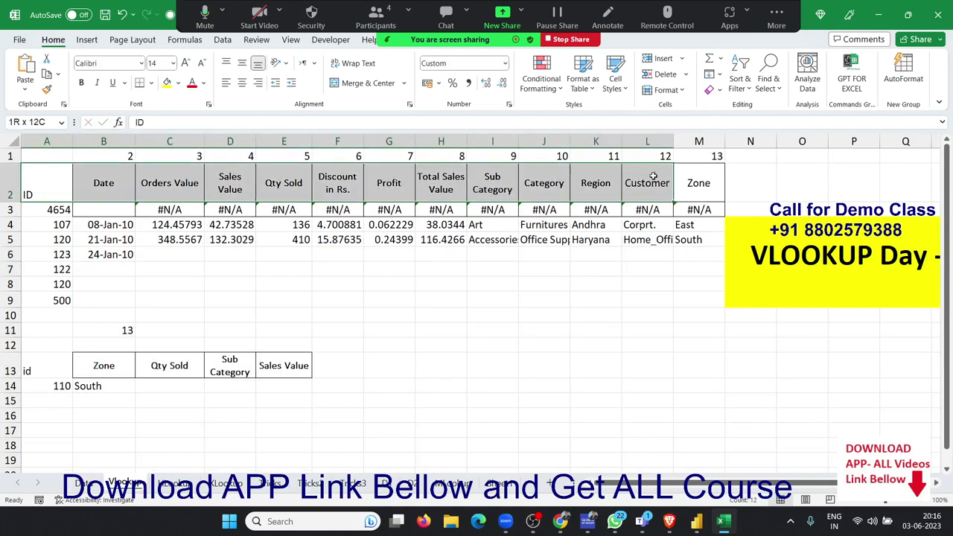
left_click(80, 483)
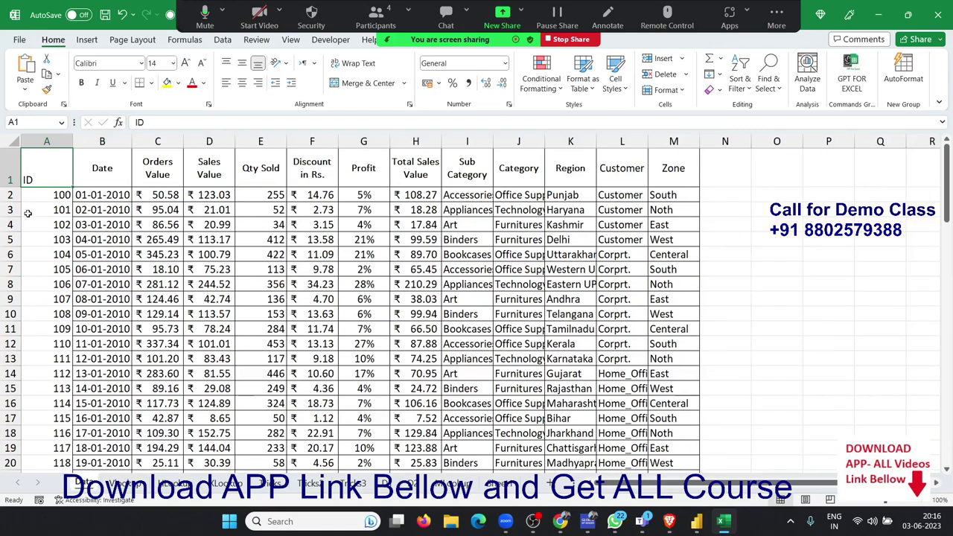
left_click_drag(55, 166, 671, 164)
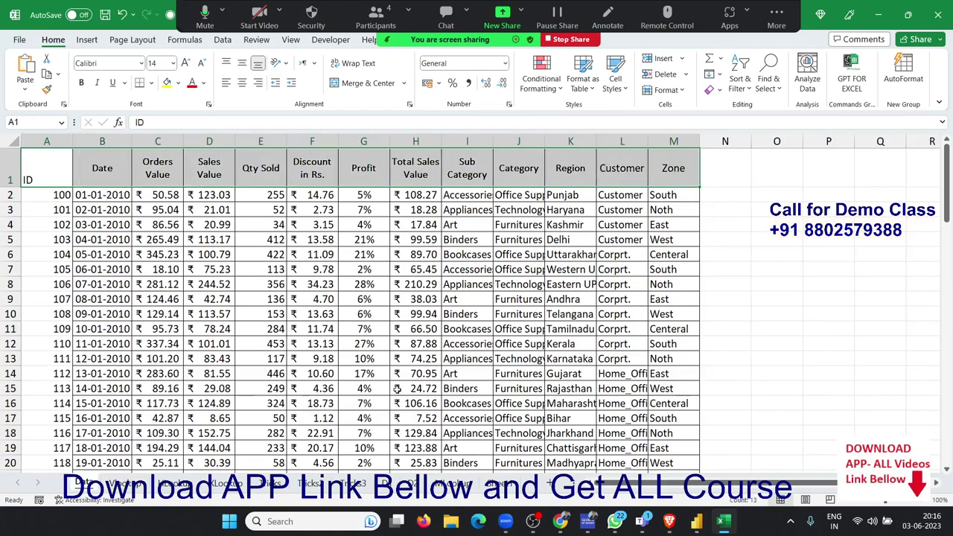
left_click(123, 484)
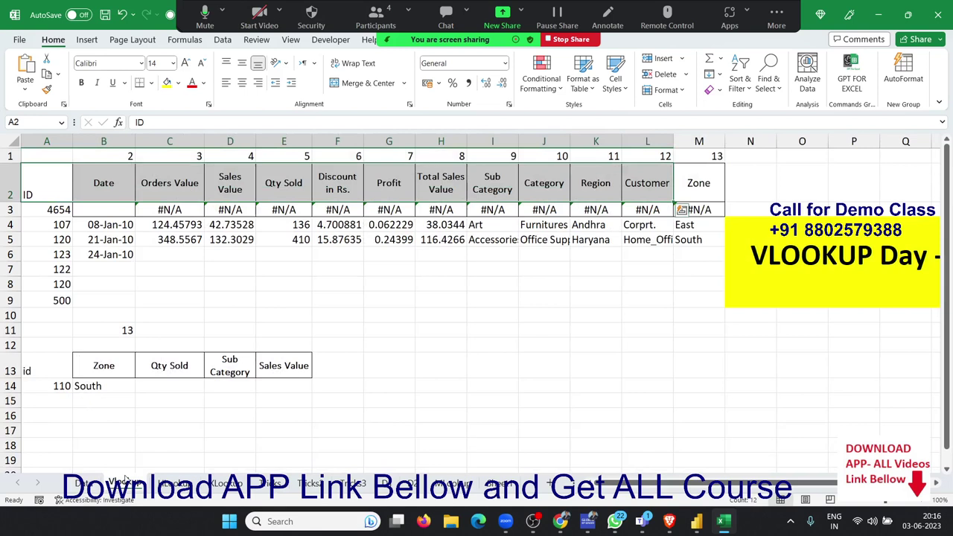
left_click(119, 254)
double_click(122, 254)
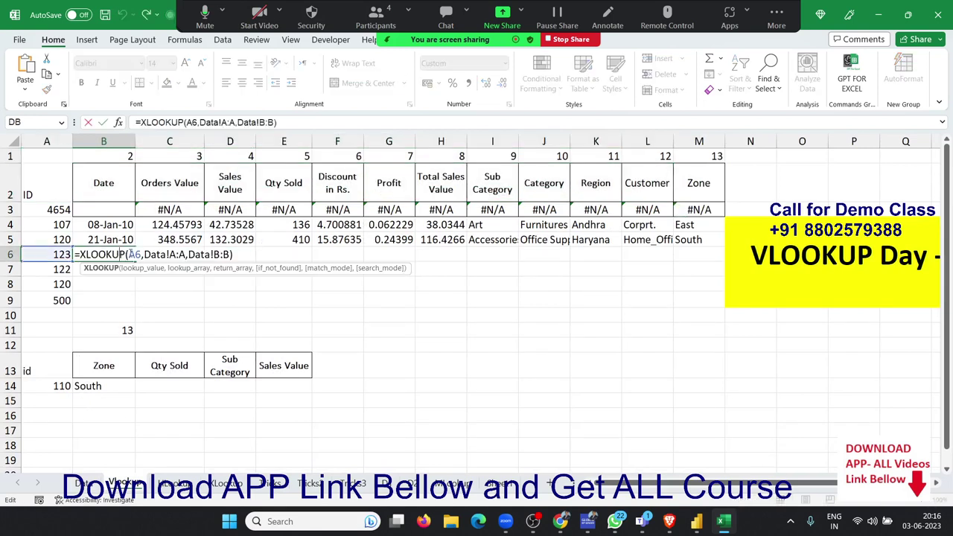
- Make B6's references absolute as $A6 and Data!$A:$A
type("$")
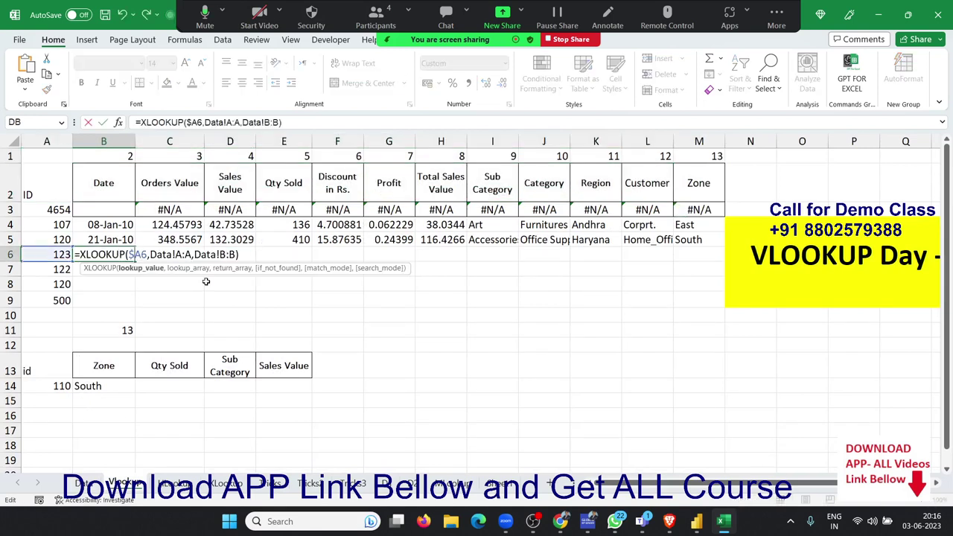
key("Right")
key("Right")
key("Right")
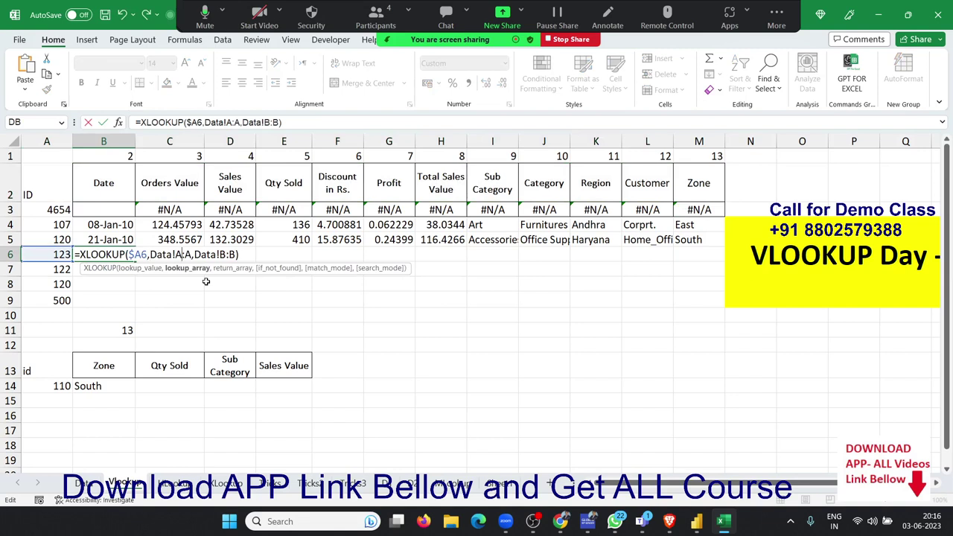
key("F4")
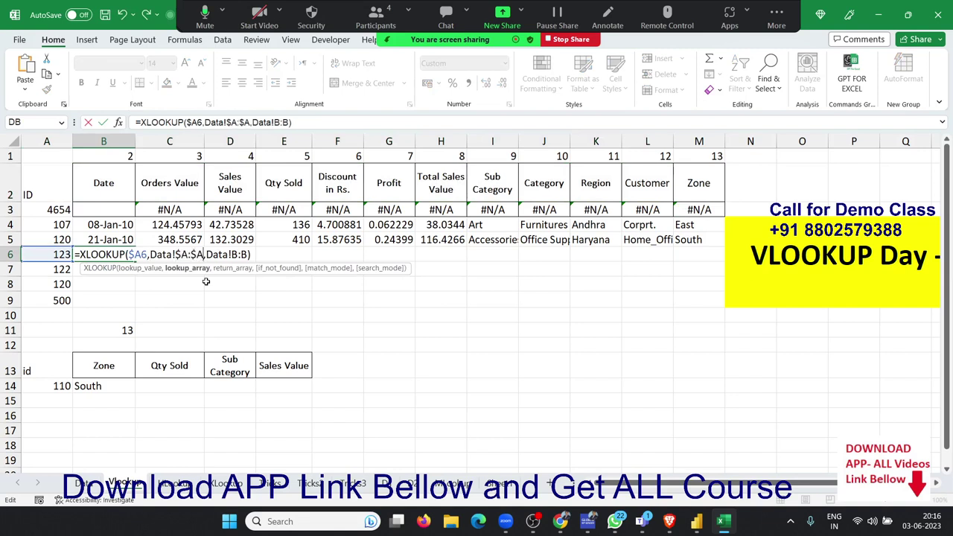
key("Right")
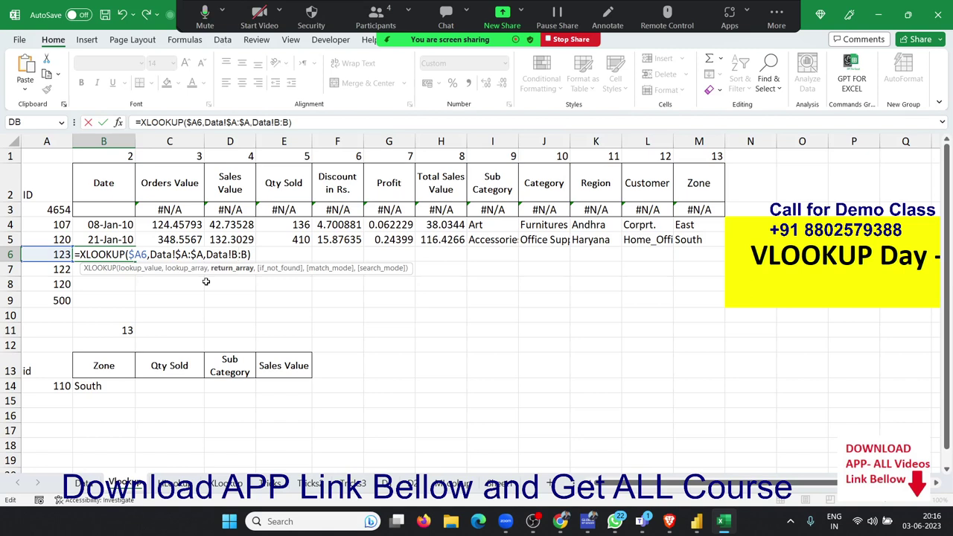
key("Return")
- Fill the B6 XLOOKUP across row 6 through the Zone column
key("Up")
key("shift+Right")
key("shift+Right")
key("shift+Right")
key("shift+Right")
key("shift+Right")
key("shift+Right")
key("shift+Right")
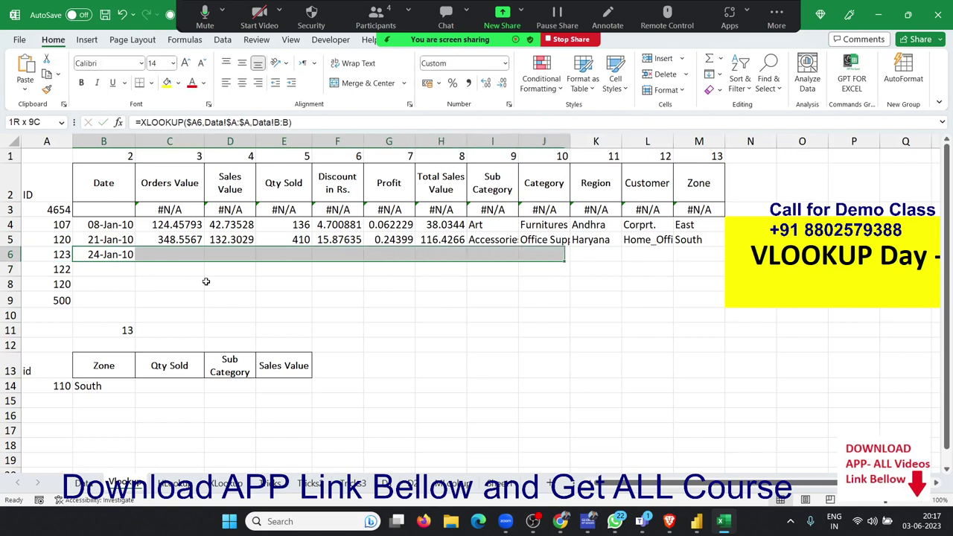
key("shift+Right")
key("shift+Right")
key("shift+Right")
key("ctrl+r")
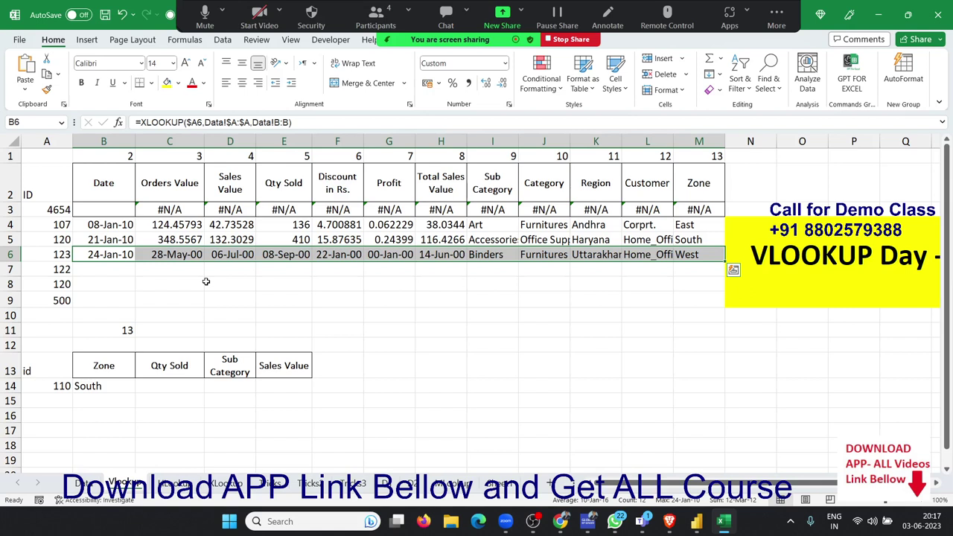
key("F7")
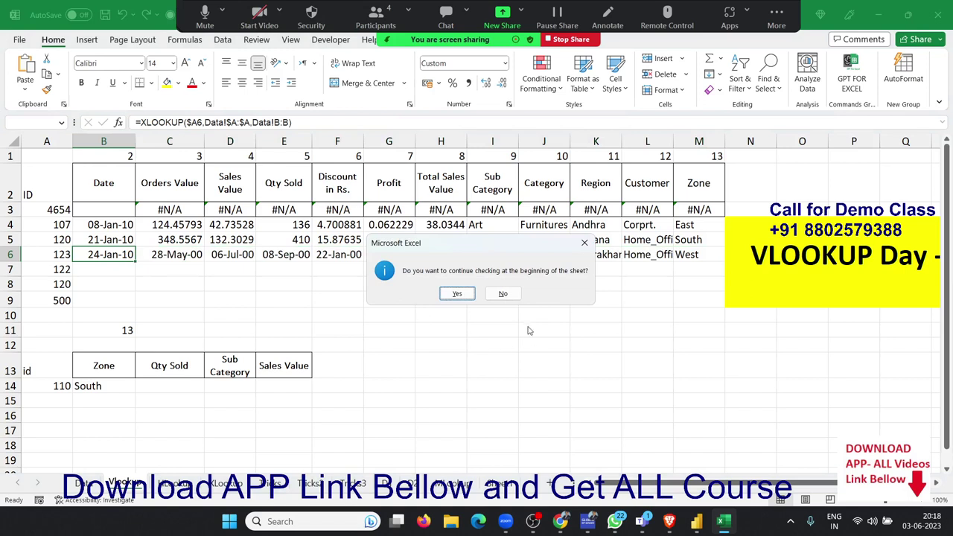
left_click(504, 294)
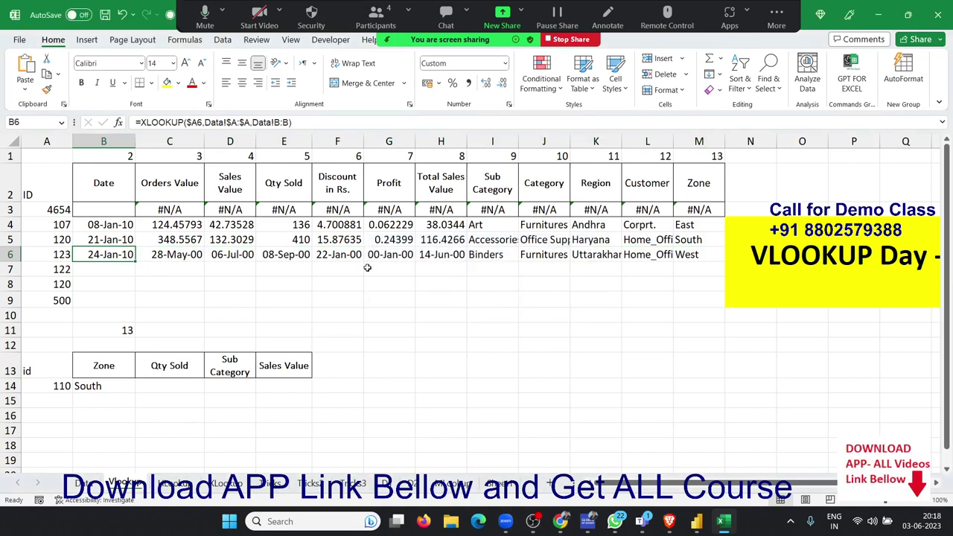
- Change the ID in A5 to 500 to test a missing match, giving #N/A
left_click(58, 255)
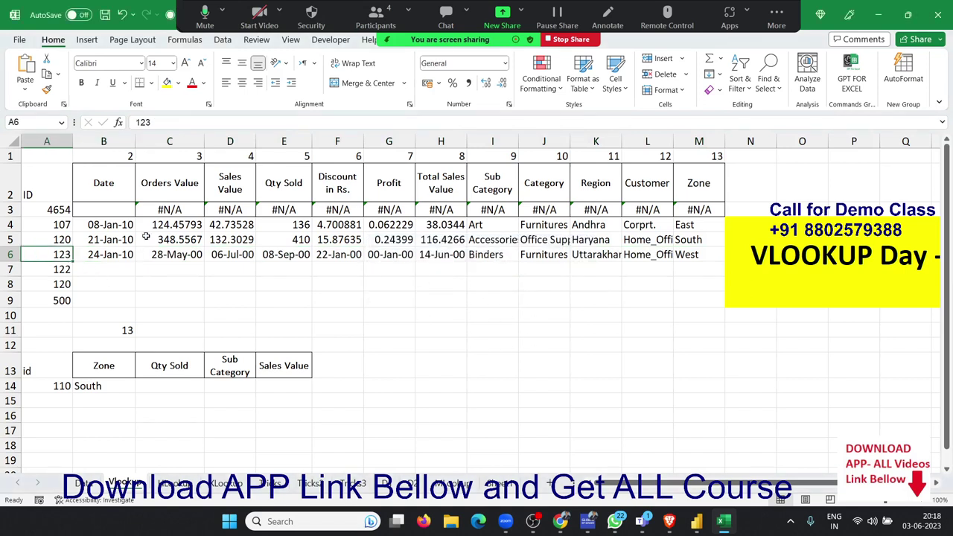
type("5")
key("Up")
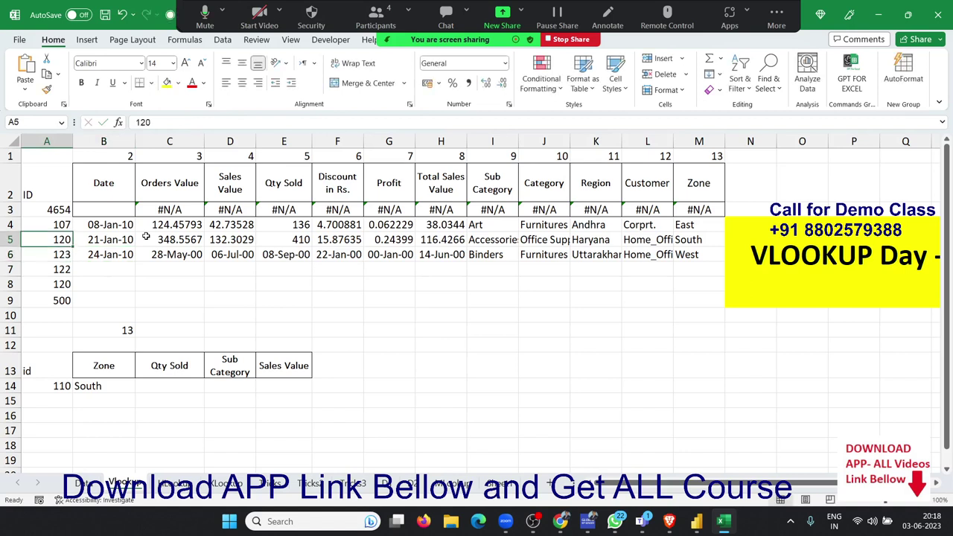
key("F2")
key("BackSpace")
key("BackSpace")
key("BackSpace")
type("500")
key("ctrl+Return")
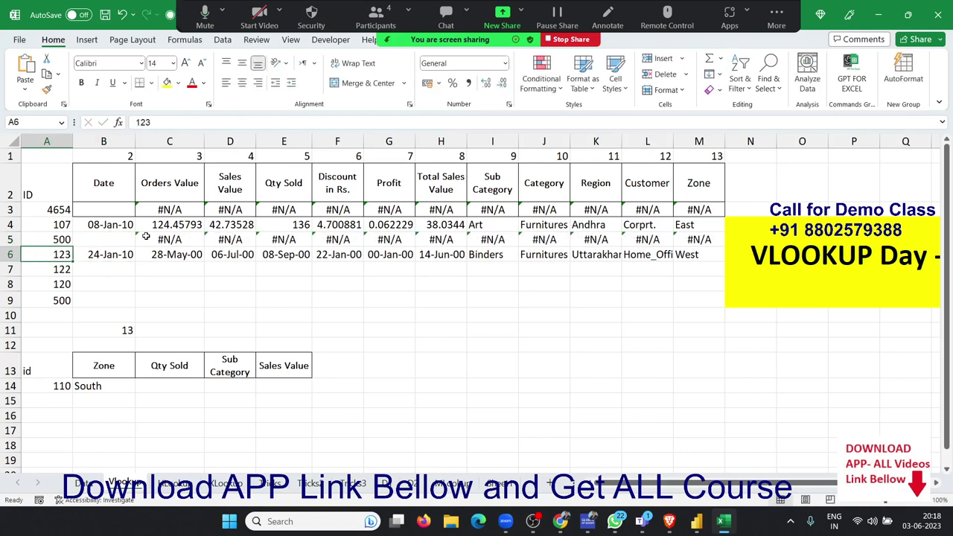
key("Right")
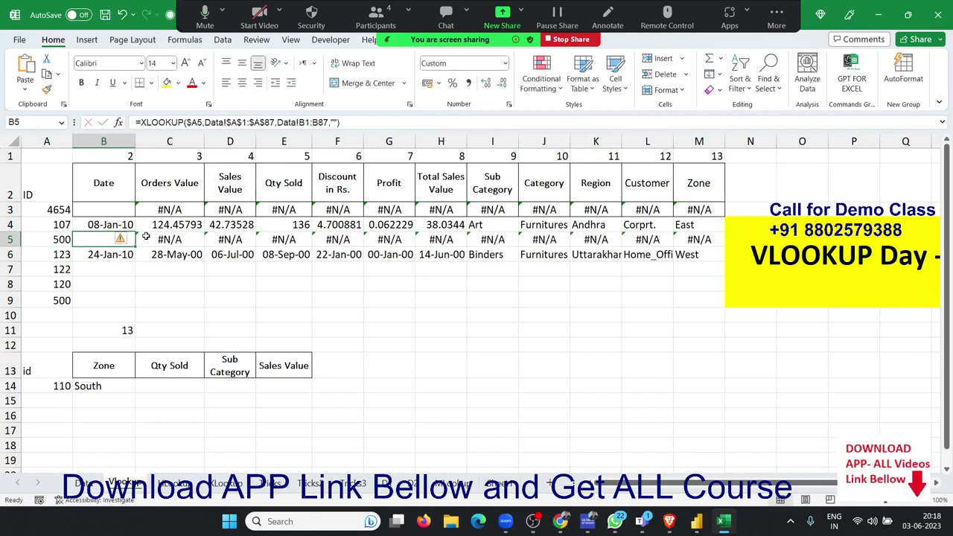
- Restore A5's ID to 120 and enter the unmatched ID 400 in A4
key("Right")
key("Left")
key("Up")
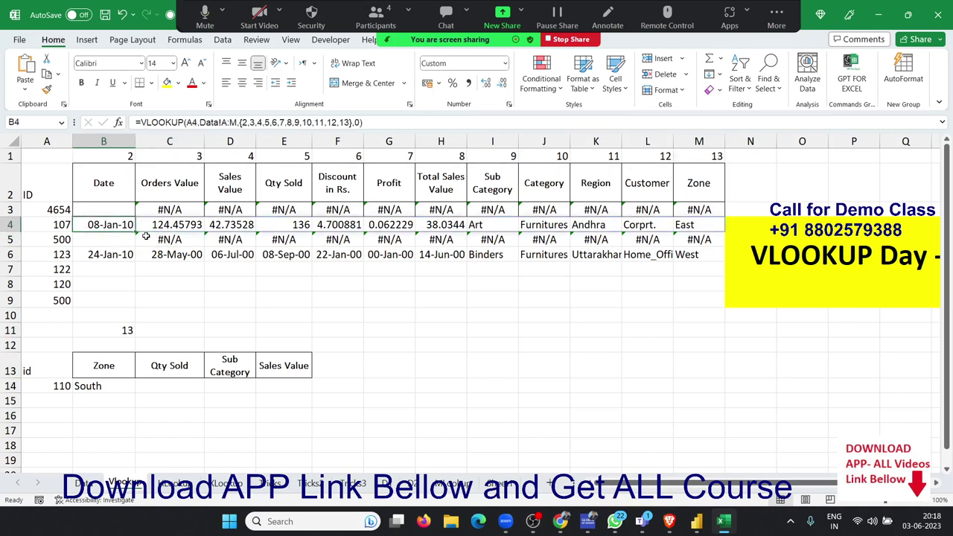
key("ctrl+z")
key("Up")
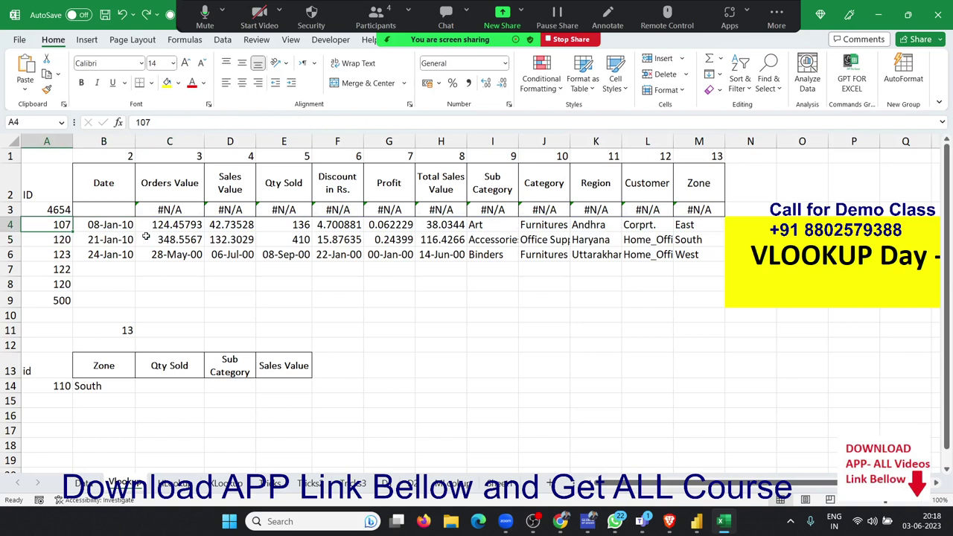
type("400")
key("Return")
- Wrap B4's VLOOKUP in IFERROR with "" as the fallback value
key("Up")
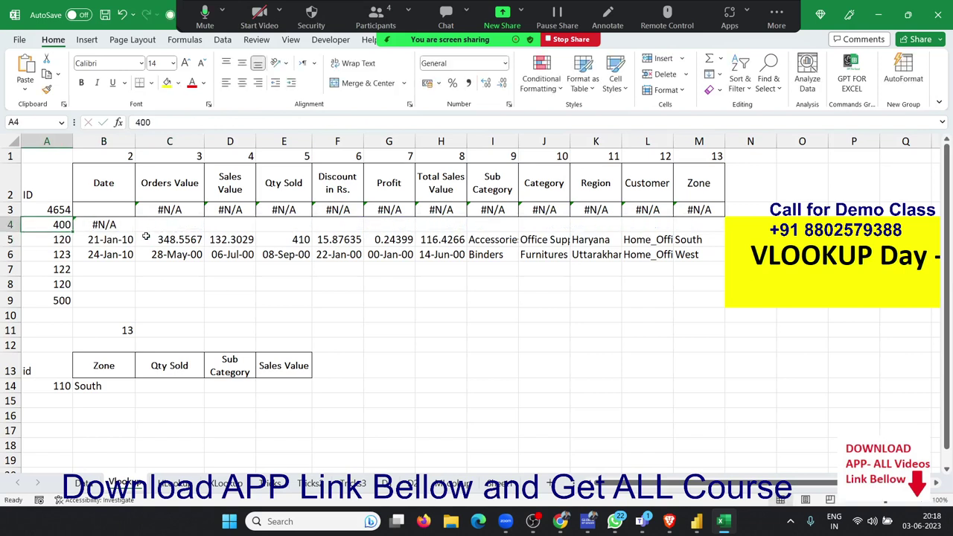
key("Right")
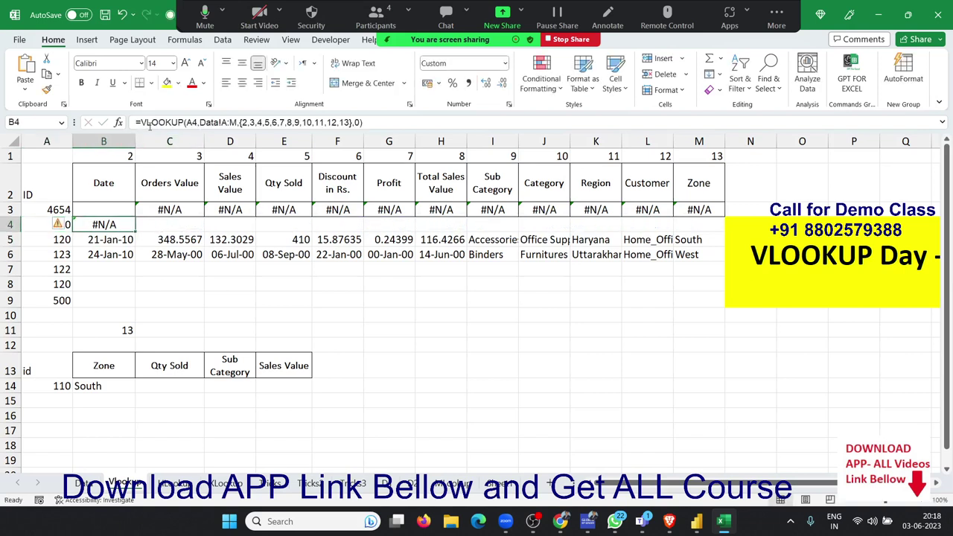
left_click(144, 122)
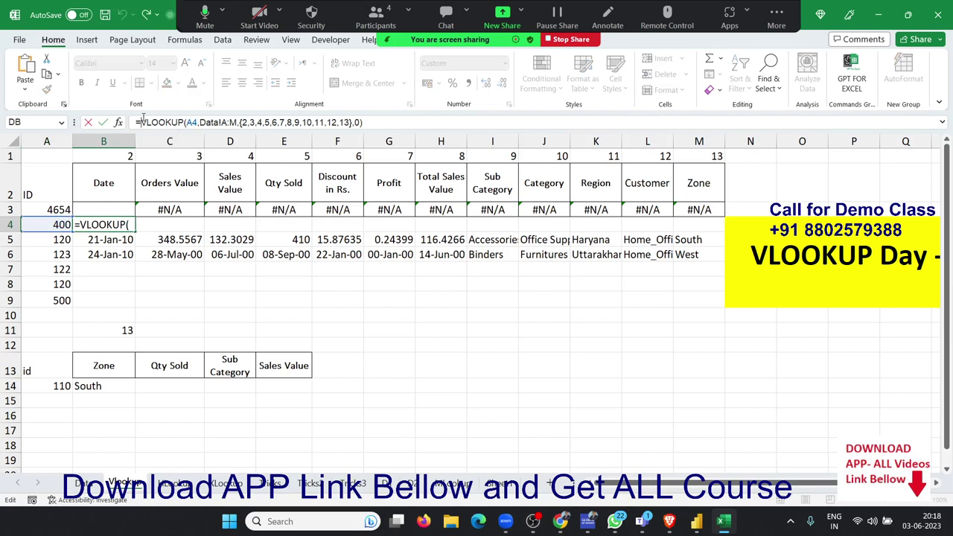
type("IFERROR(")
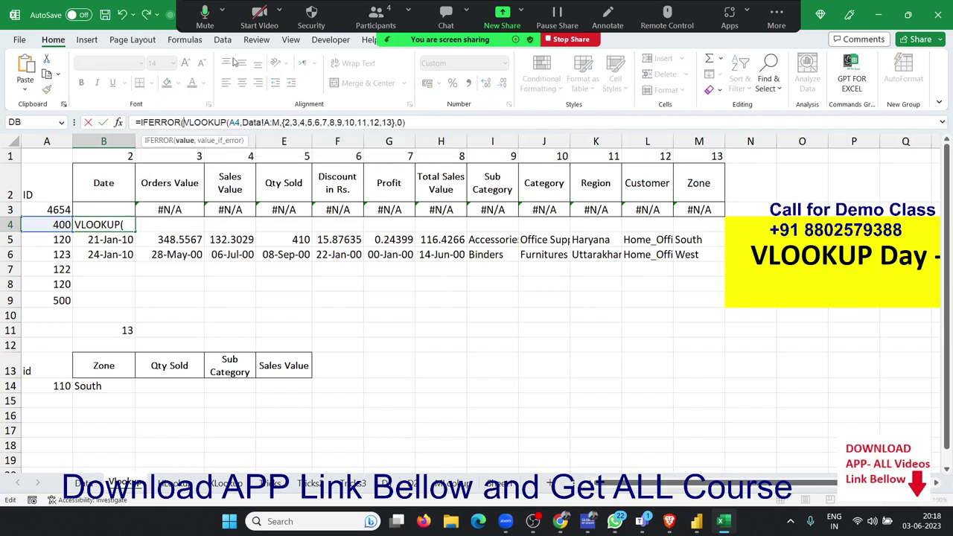
left_click(436, 125)
type(",")
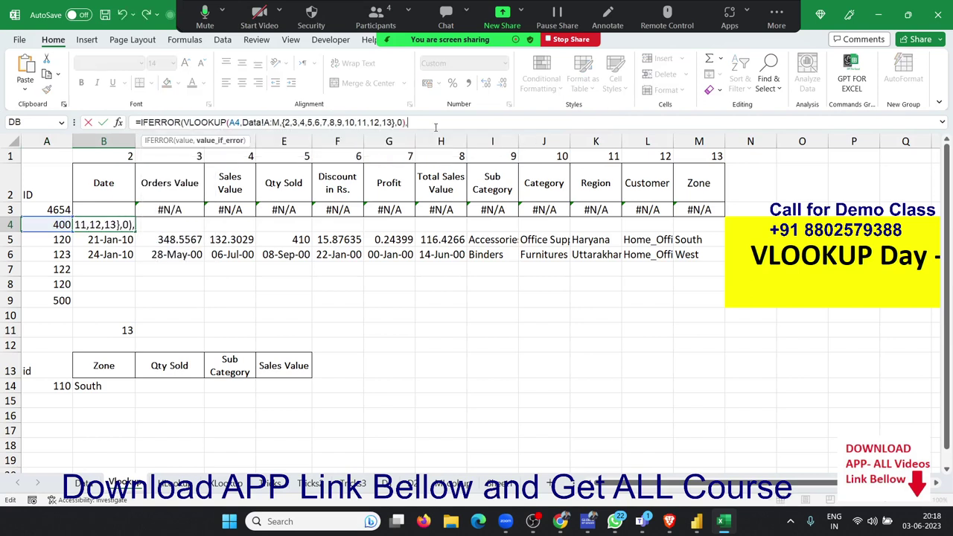
type("\"\"")
key("Return")
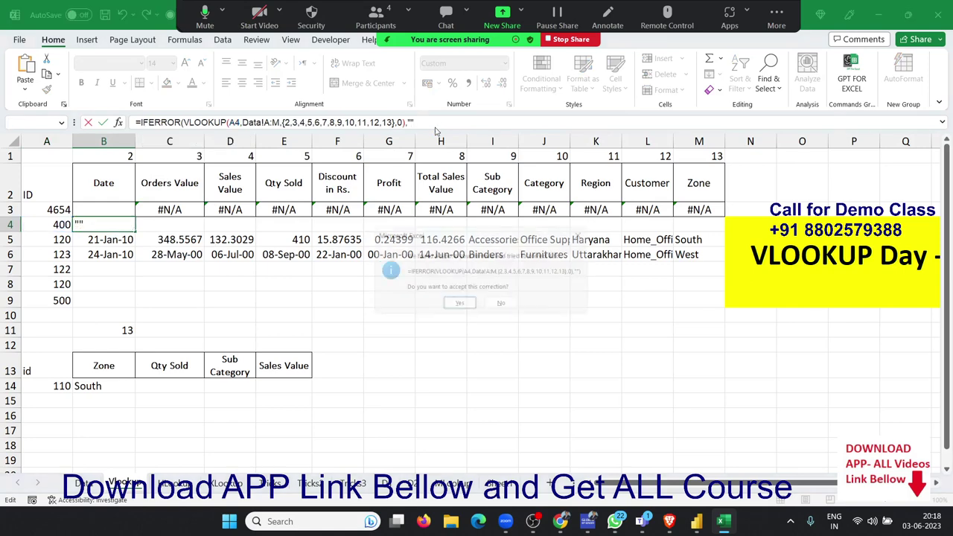
key("Return")
- Test A4 with IDs 120 and 25, confirming blanks for no match
key("Up")
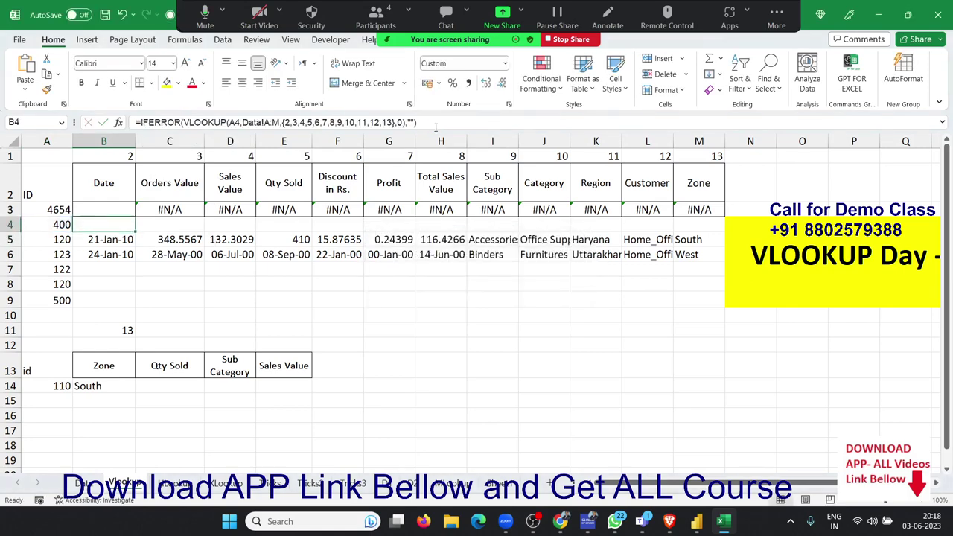
key("Left")
type("120")
key("Return")
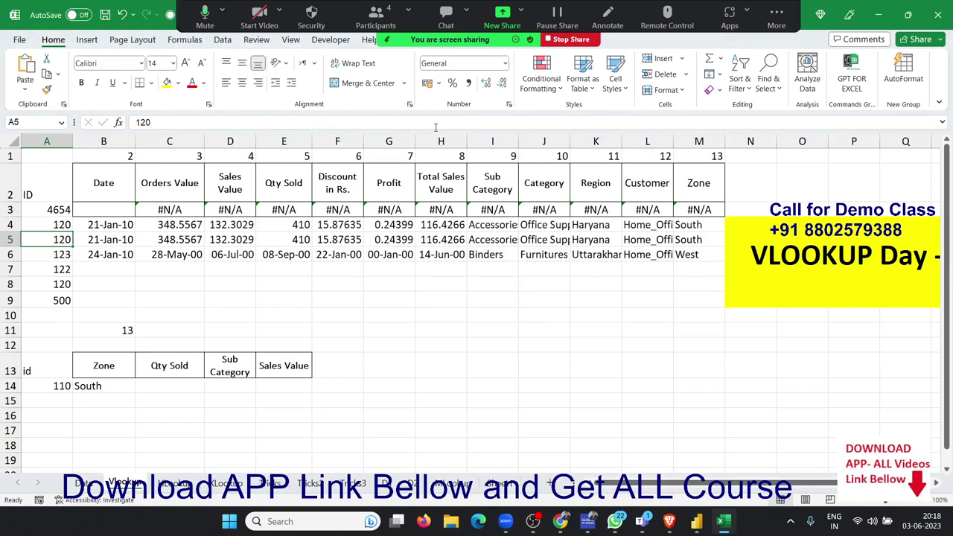
key("Up")
type("25")
key("Return")
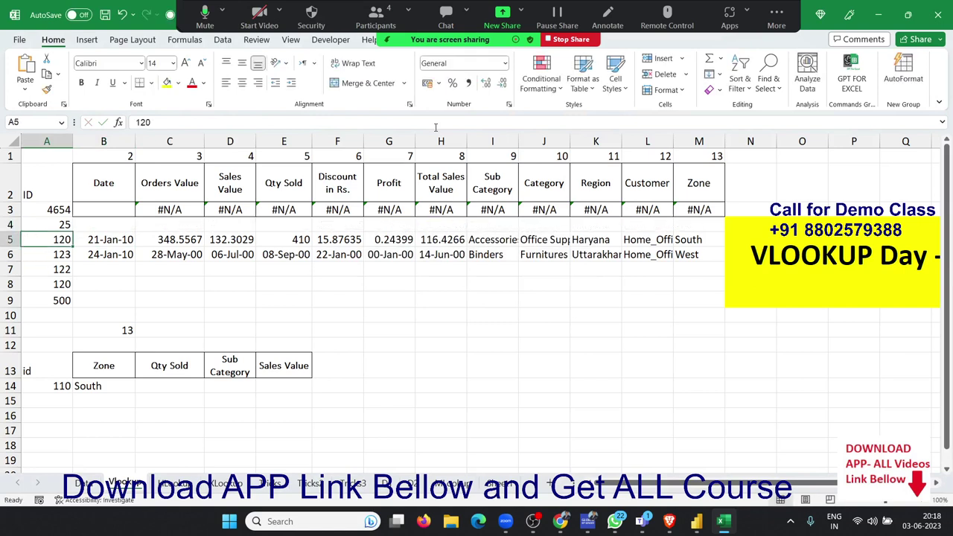
key("Up")
key("Right")
key("Down")
key("Down")
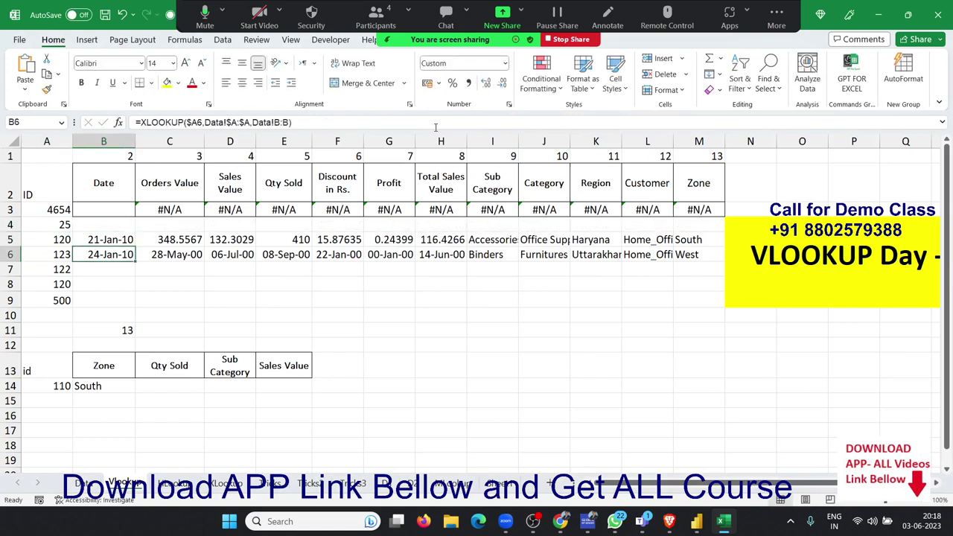
- Add "" as the if_not_found argument of B6's XLOOKUP
key("F2")
key("Left")
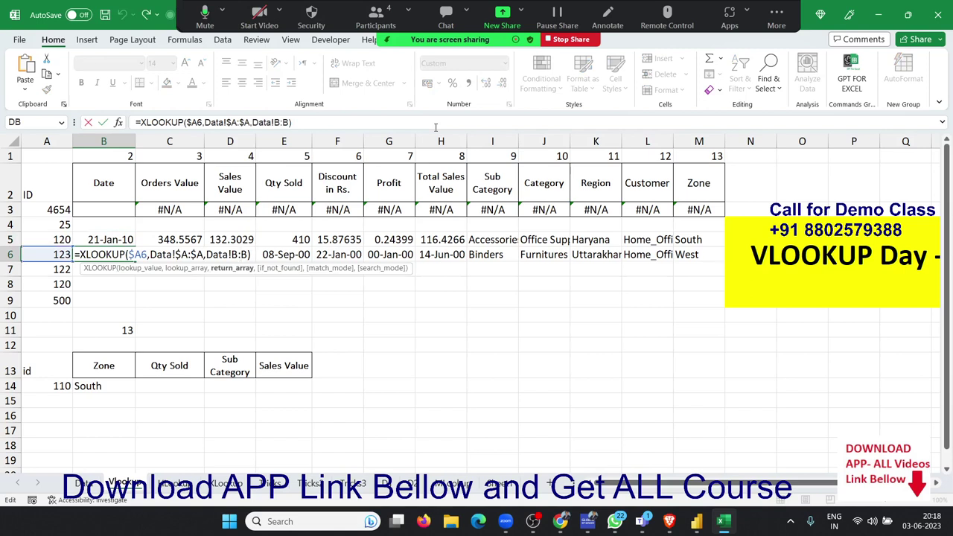
type(",")
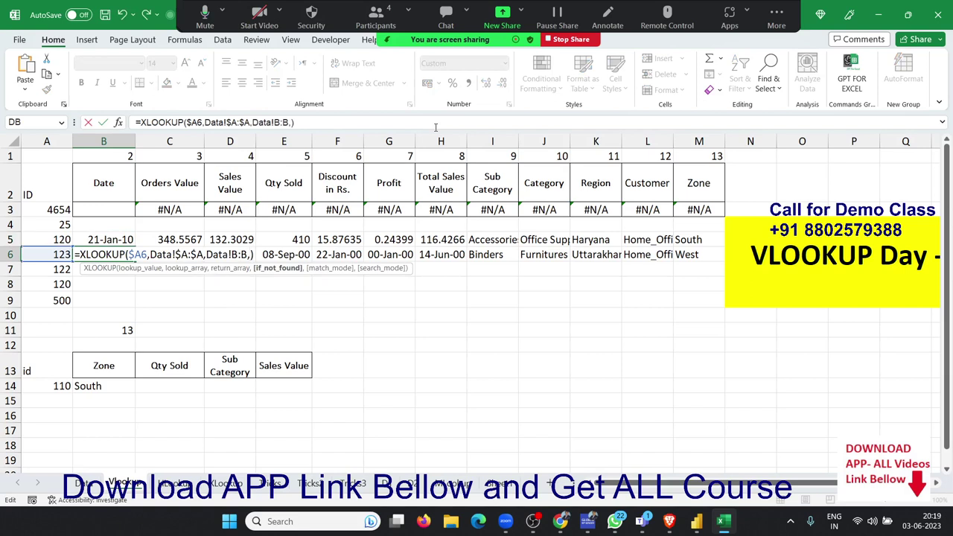
type("\"\"")
key("Return")
key("Up")
key("ctrl+shift+Right")
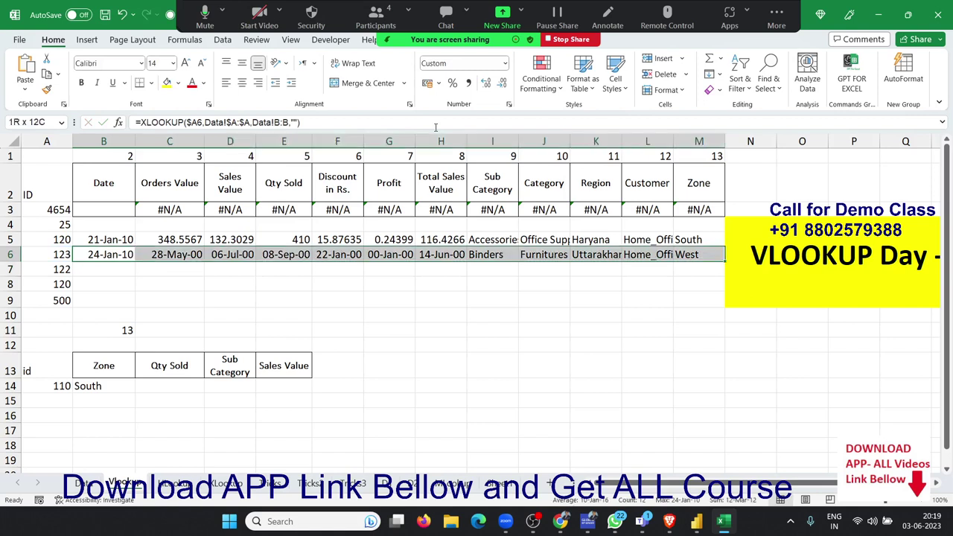
- Test A6 with ID 1500, restore 123, then show the Xlookup sheet
key("Left")
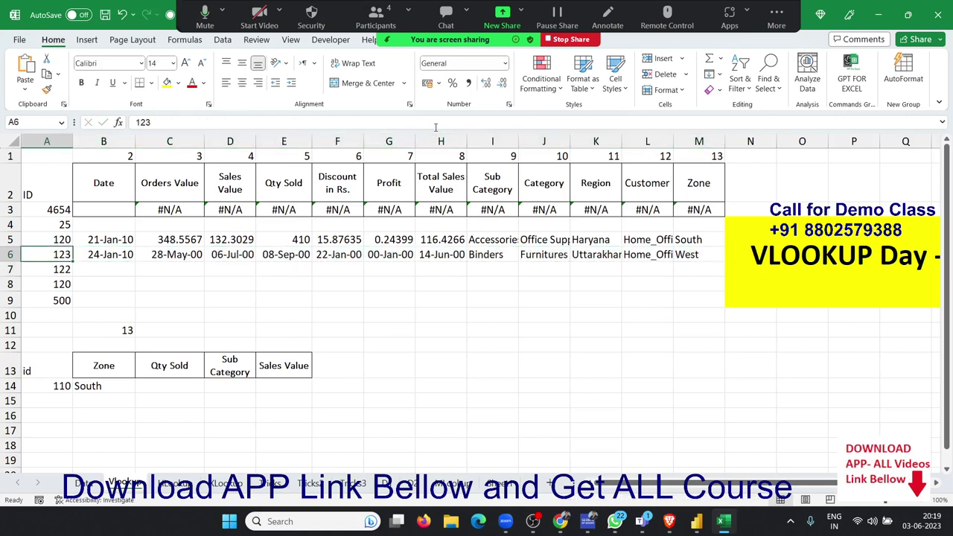
type("152")
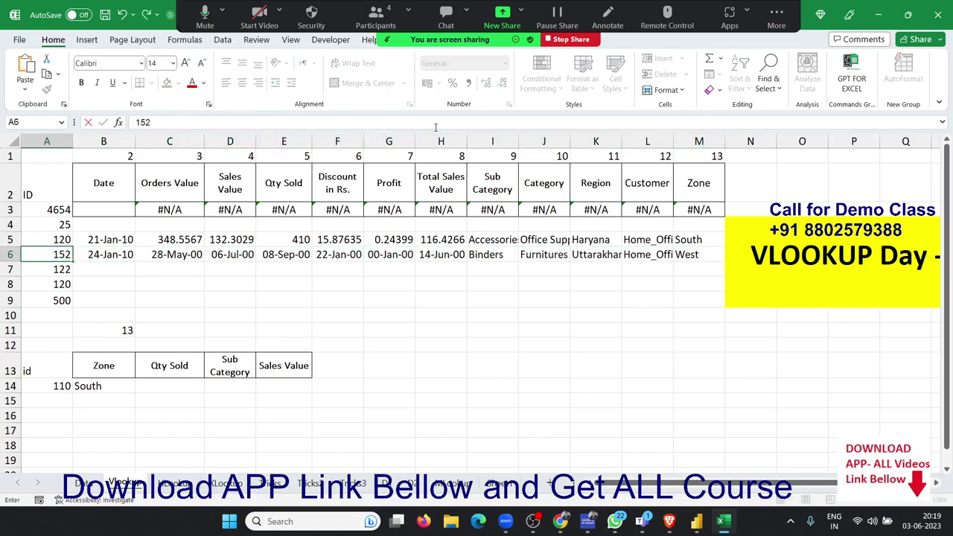
key("Escape")
type("1500")
key("Return")
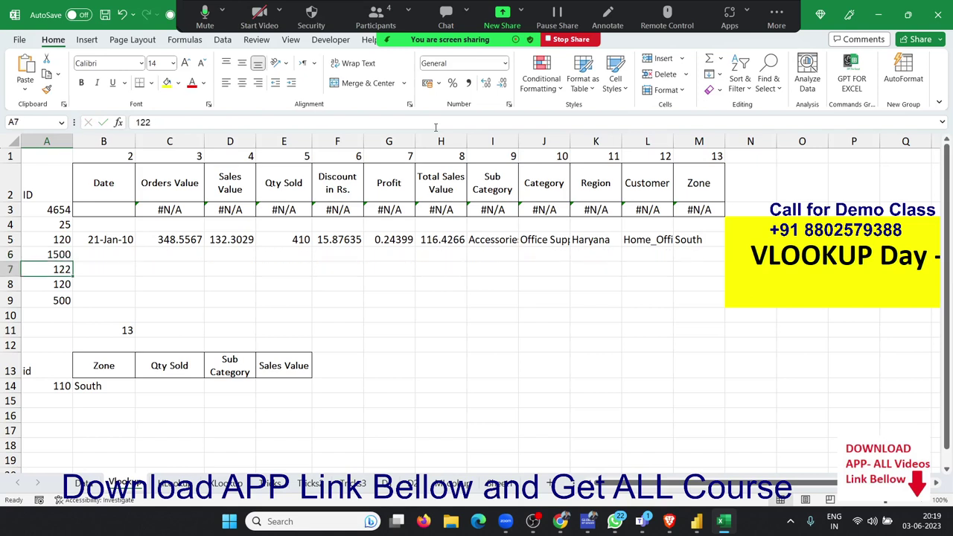
key("ctrl+z")
key("ctrl+z")
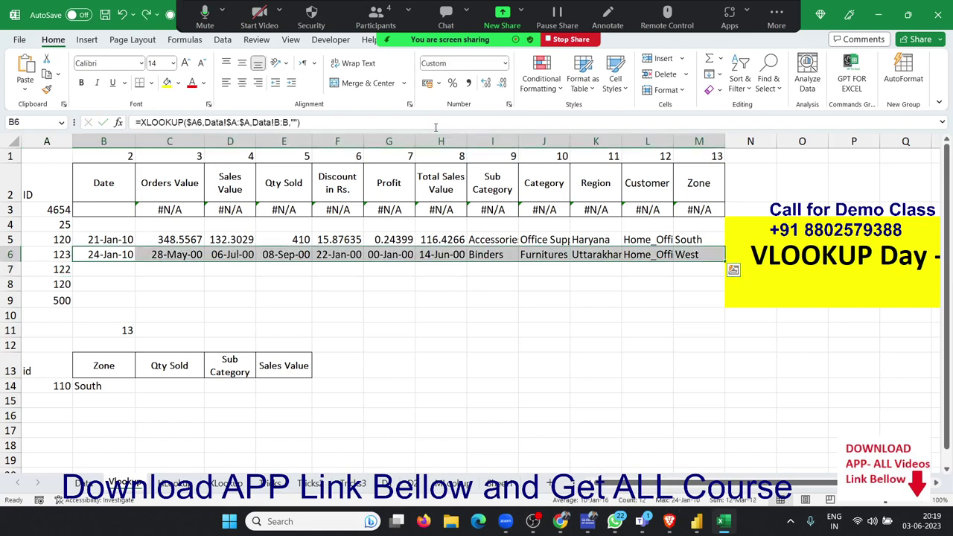
key("Left")
key("Right")
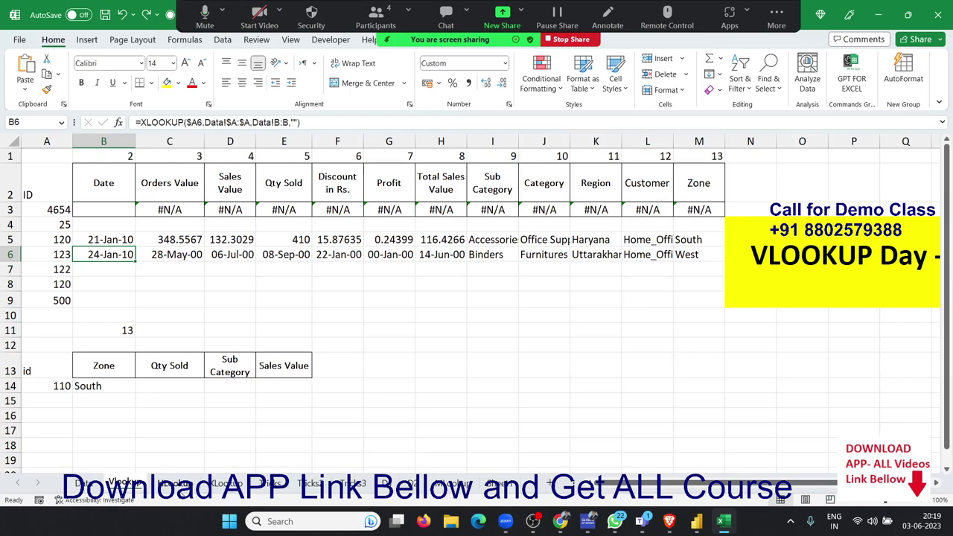
left_click(165, 484)
left_click(207, 485)
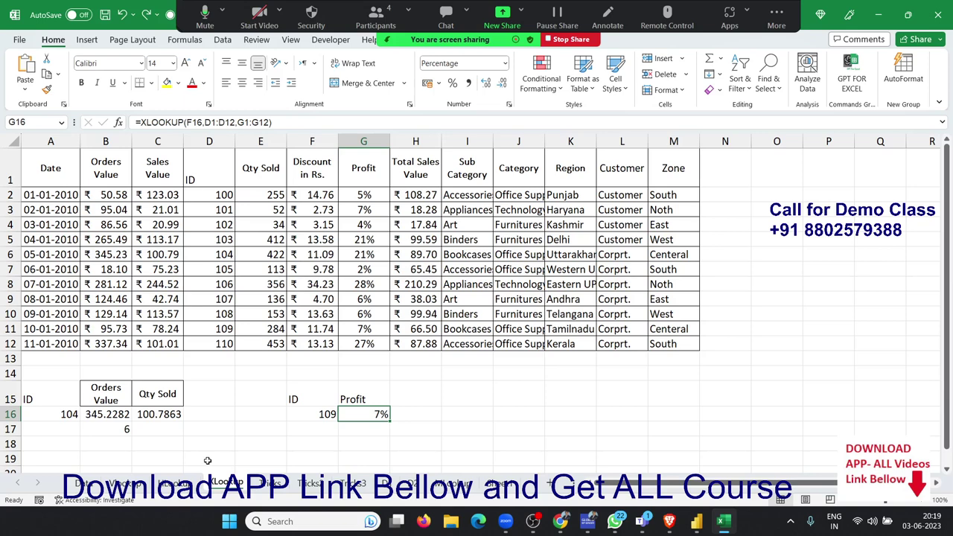
left_click(353, 27)
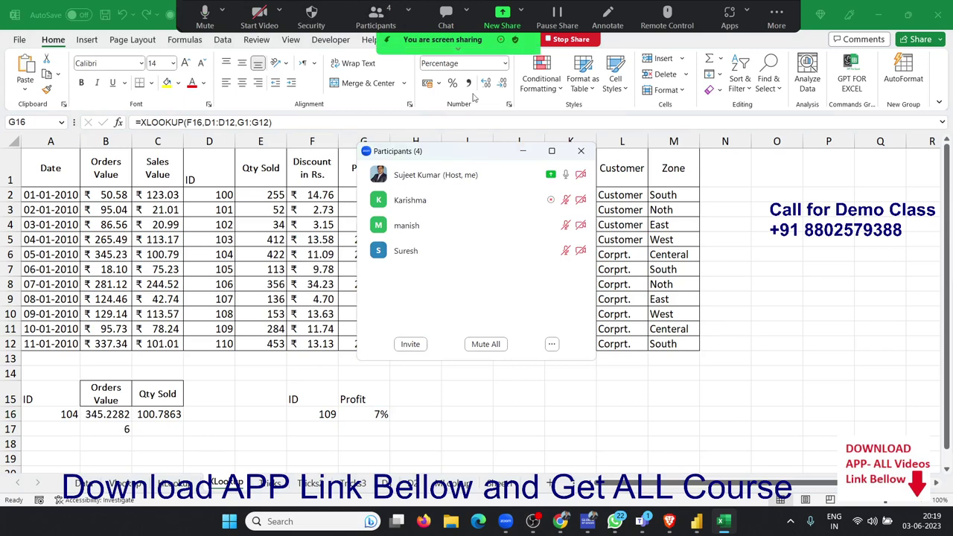
mouse_move(590, 192)
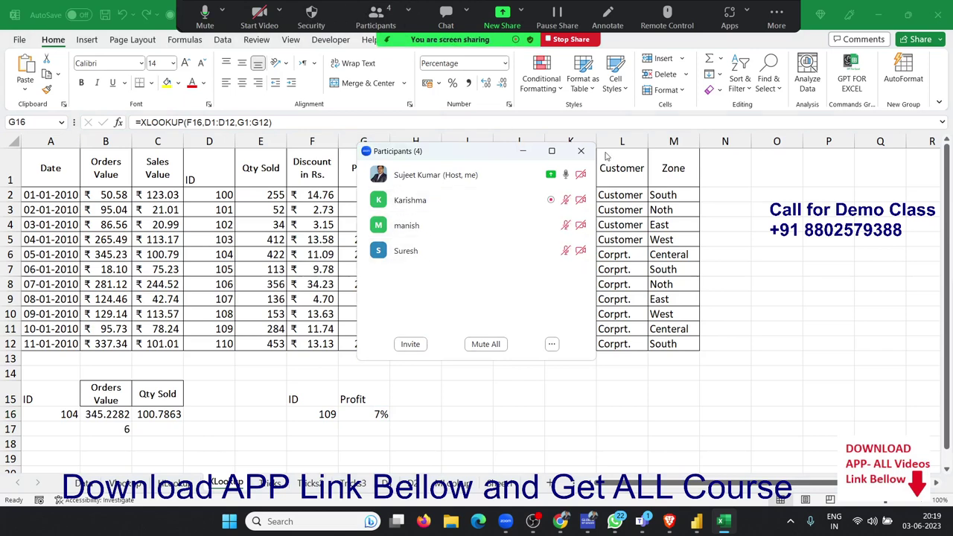
left_click(581, 153)
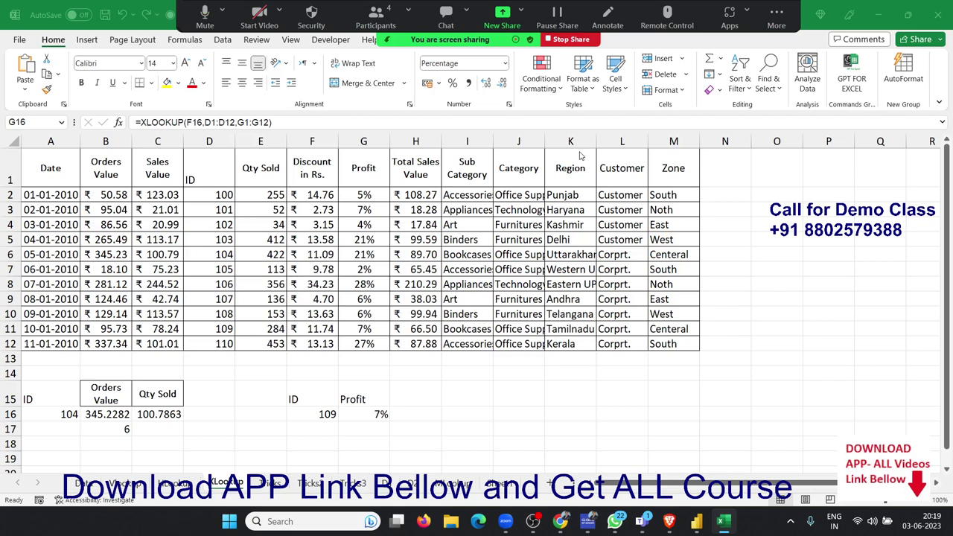
left_click(274, 492)
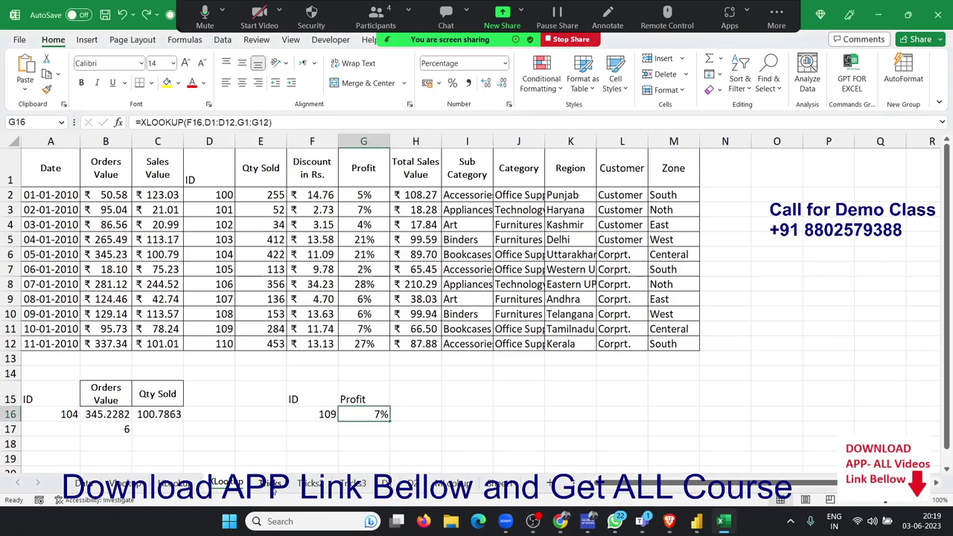
left_click(273, 484)
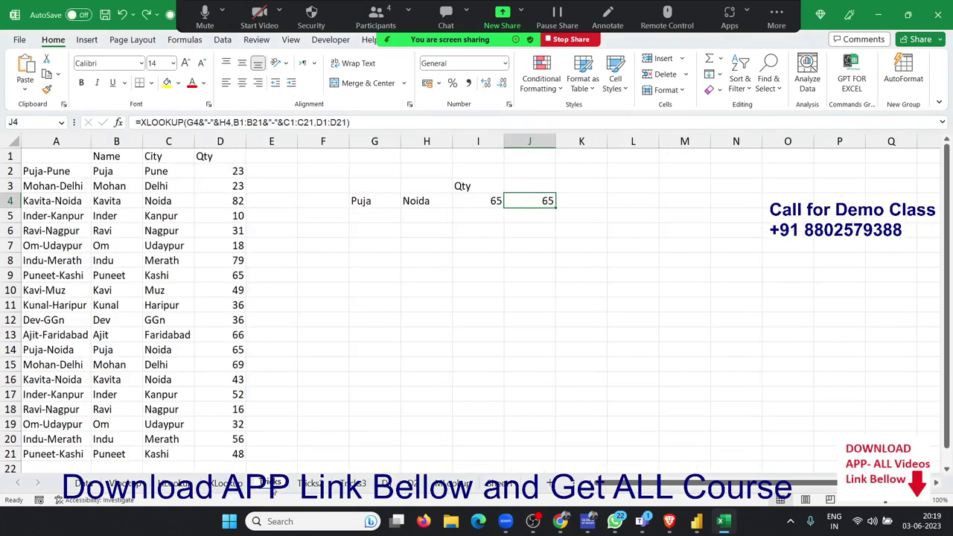
left_click(30, 141)
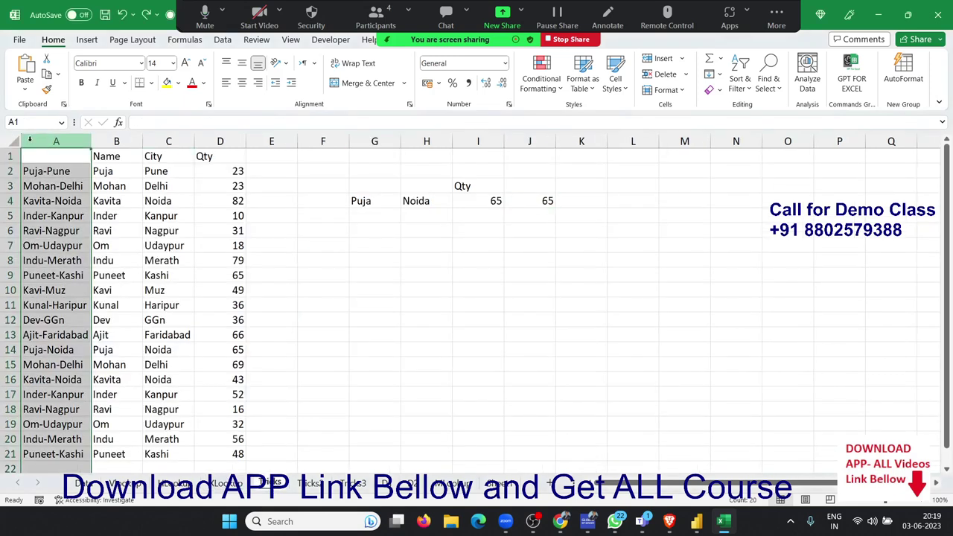
key("Delete")
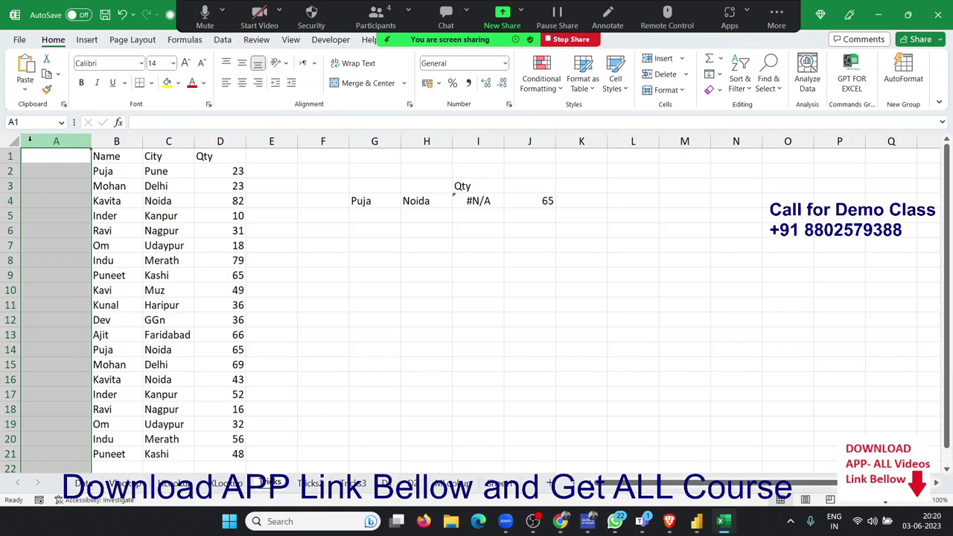
key("Right")
key("Right")
key("Right")
key("Right")
key("Right")
key("Right")
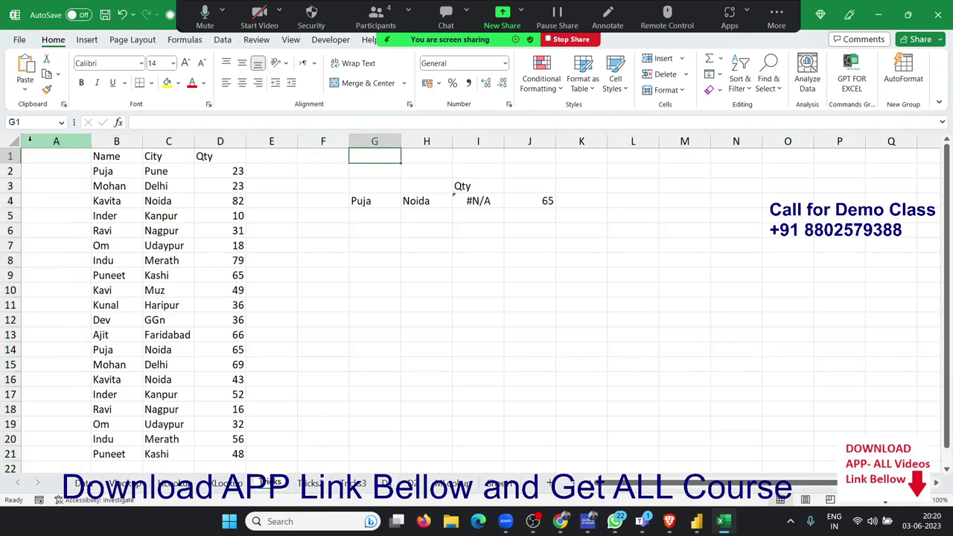
key("Right")
key("Right")
key("Down")
key("Down")
key("Down")
key("Delete")
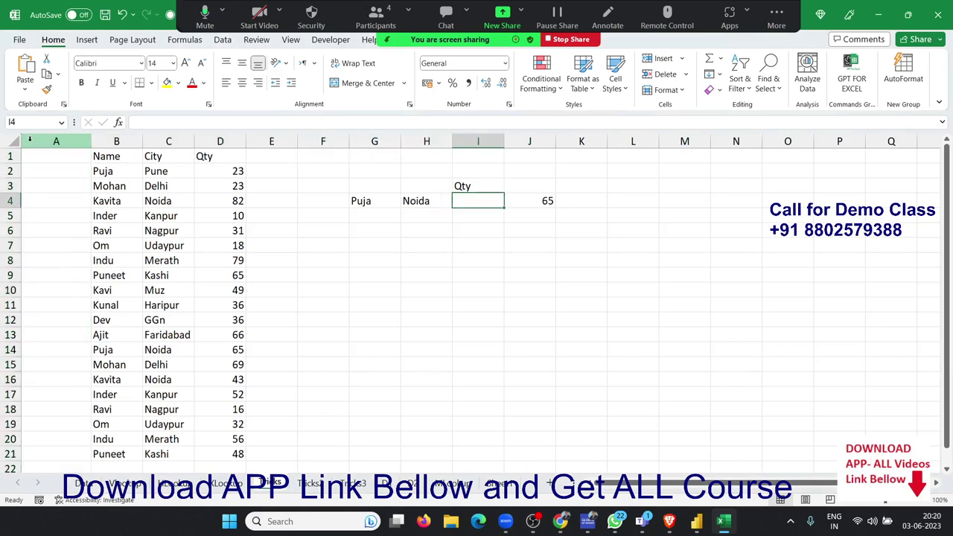
key("Right")
key("Delete")
key("Left")
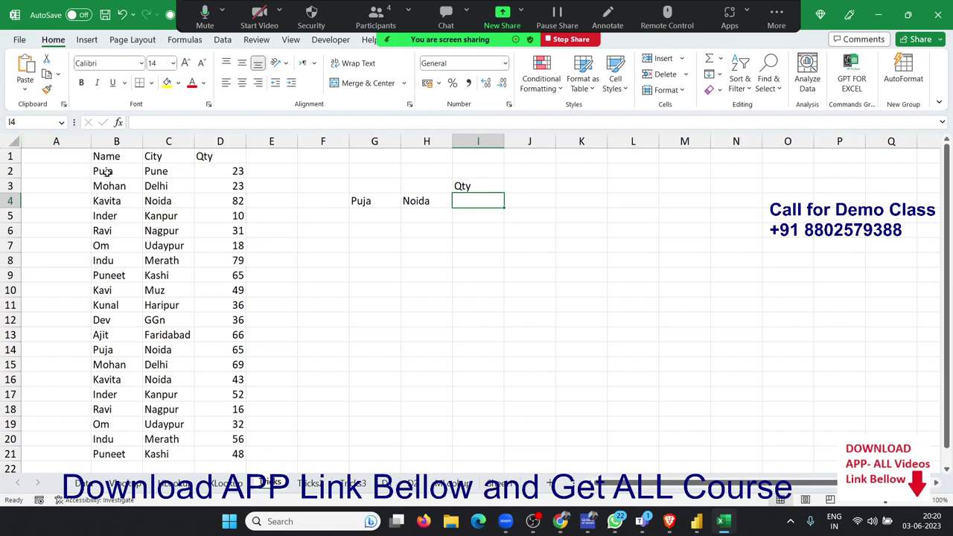
left_click(134, 171)
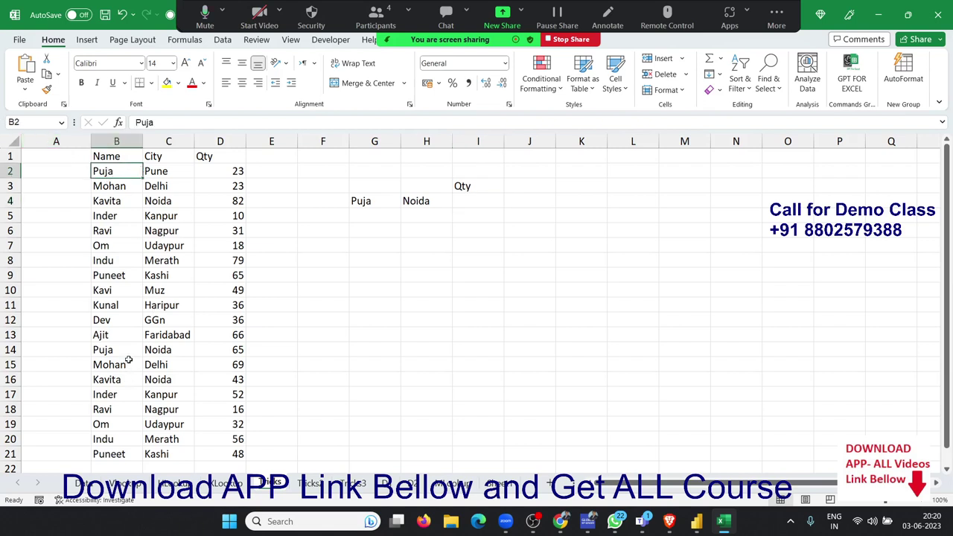
left_click_drag(122, 356, 146, 349)
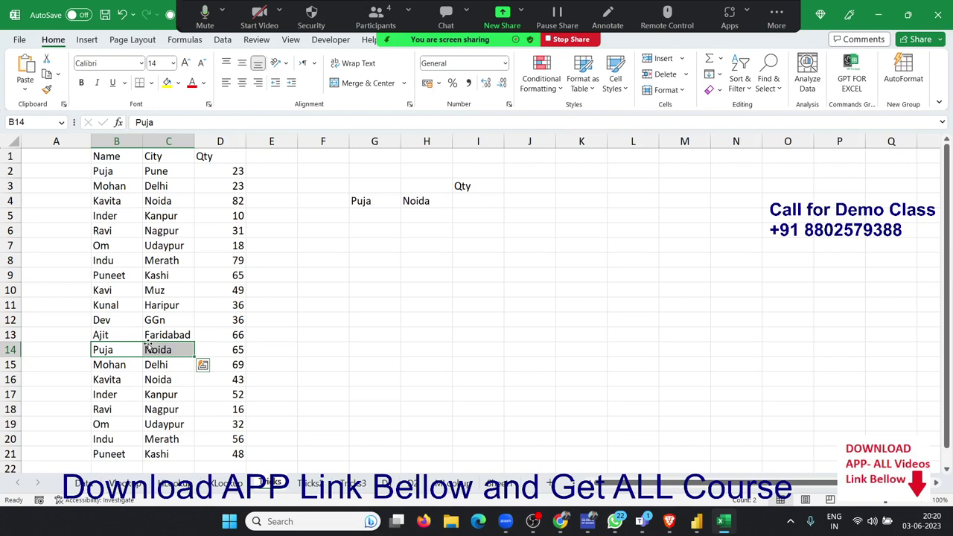
left_click(503, 201)
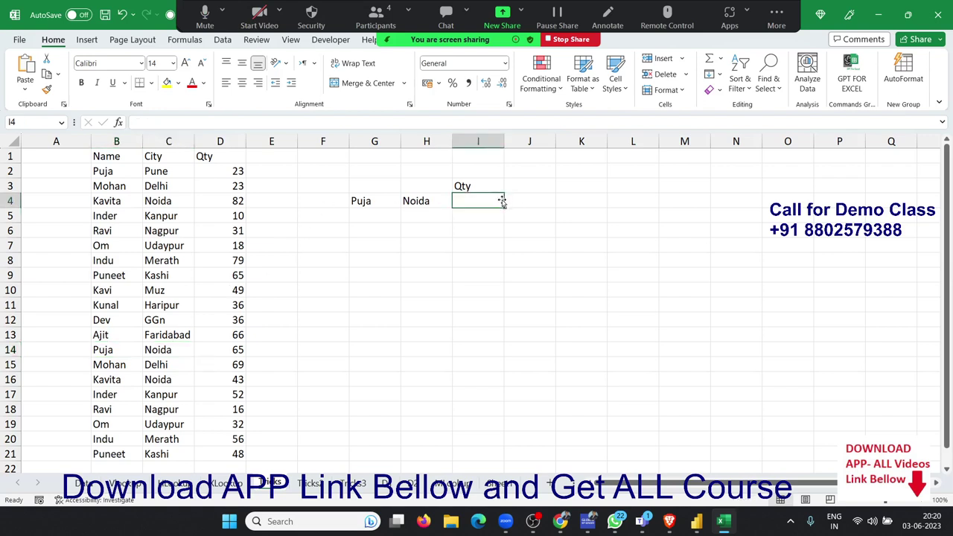
type("=")
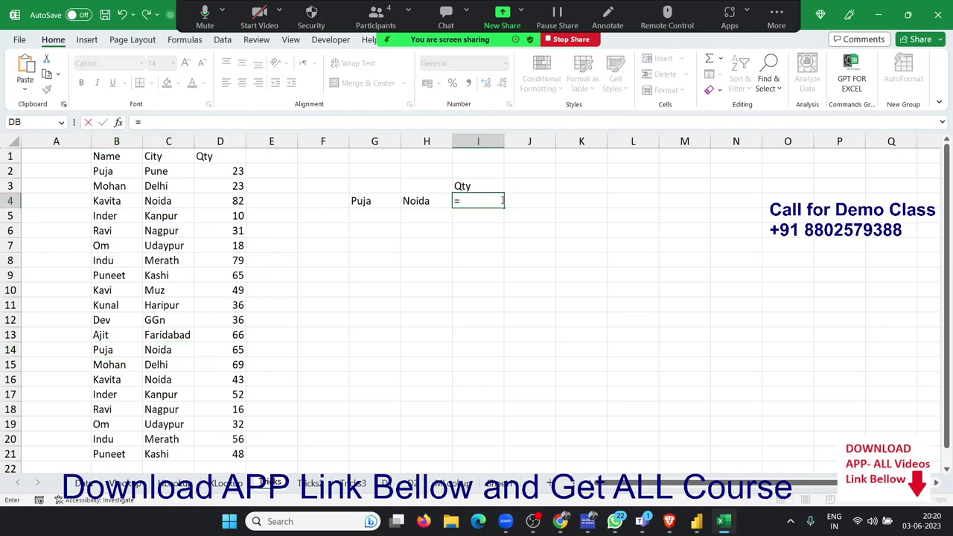
type("v")
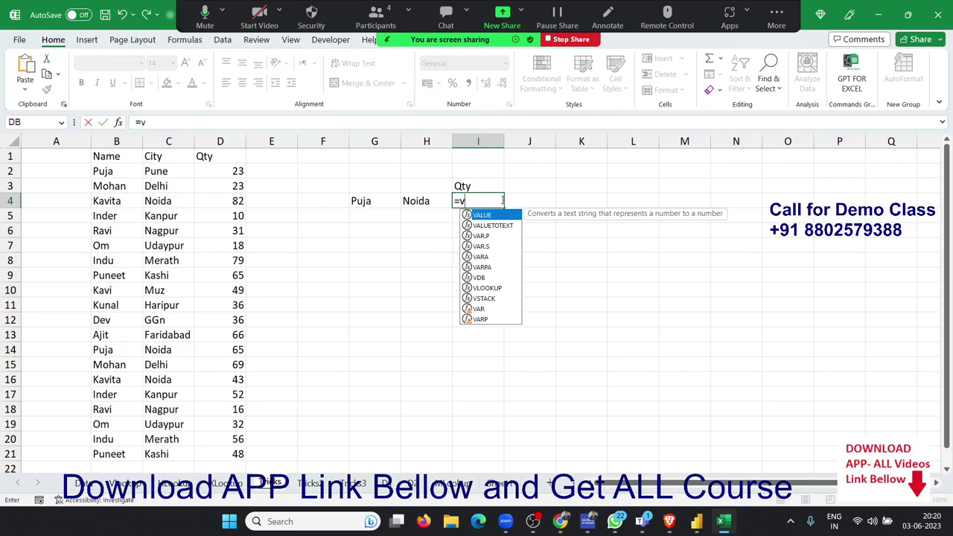
key("Escape")
key("Escape")
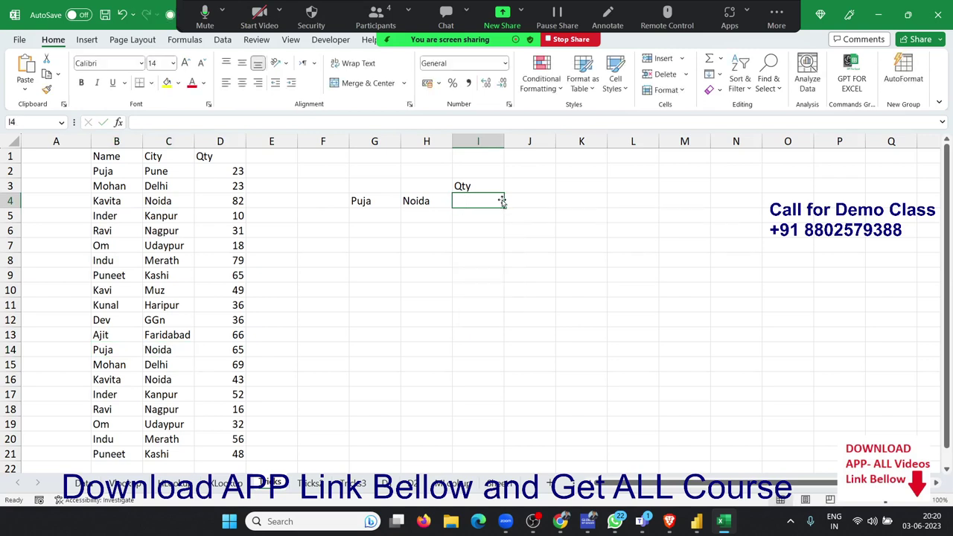
key("Left")
key("ctrl+Left")
key("ctrl+Left")
key("ctrl+Left")
key("Left")
key("ctrl+Up")
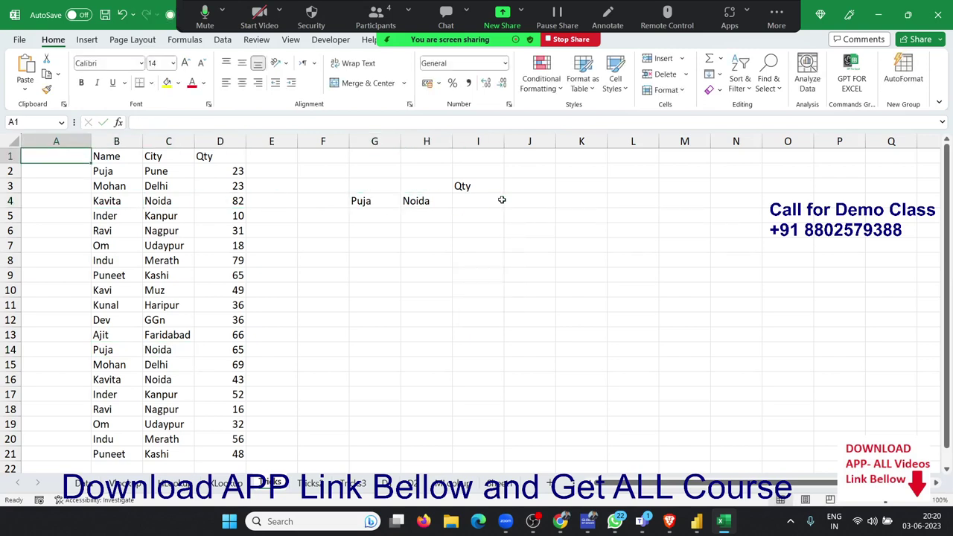
- Enter =B2&"-"&C2 in A2 and fill it down to row 21
key("Down")
type("=")
key("Right")
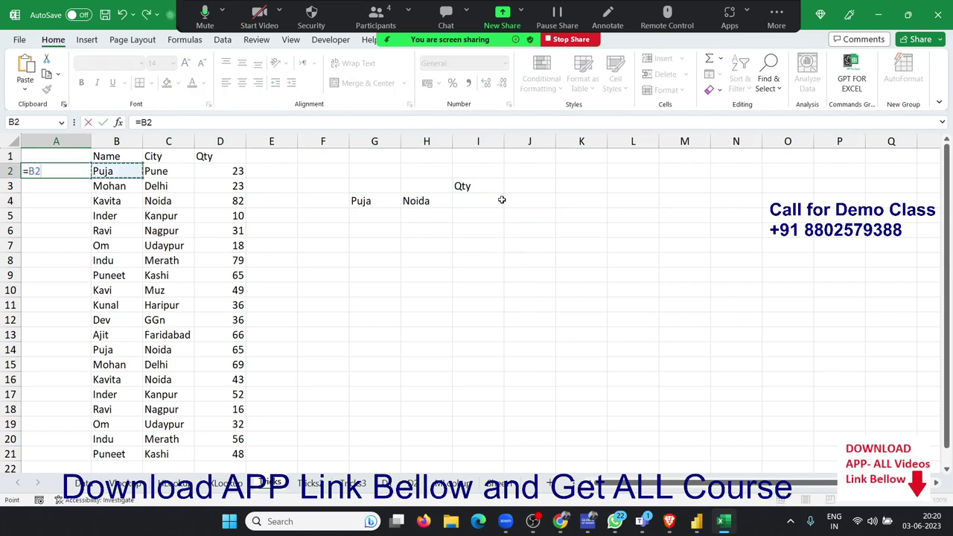
type("&\"")
type("-\"&")
key("Right")
key("Right")
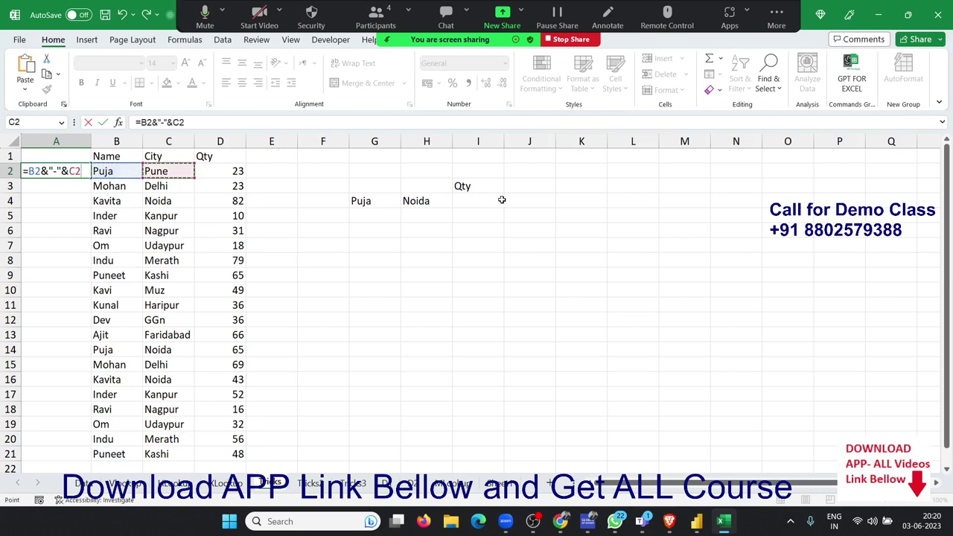
key("Return")
key("Up")
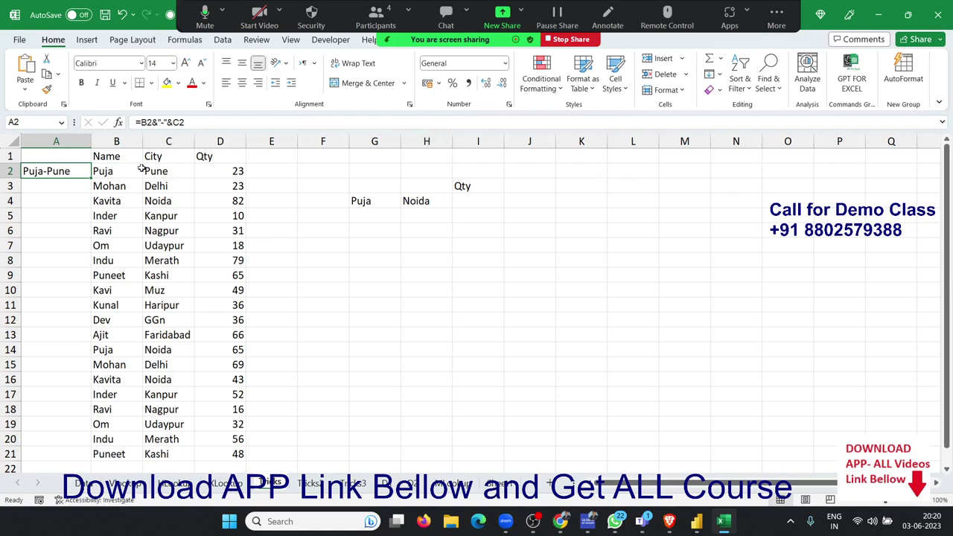
double_click(88, 180)
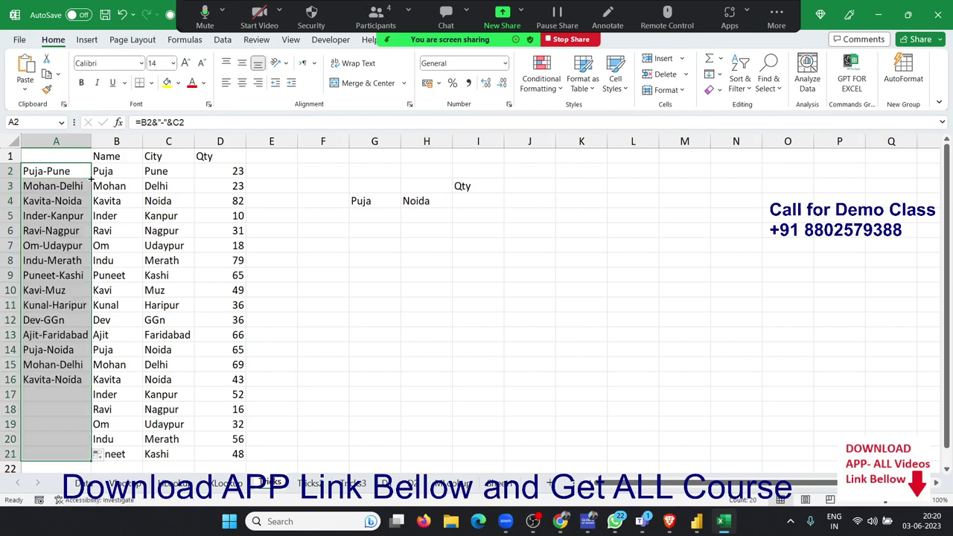
- Enter =VLOOKUP(G4&"-"&H4,A:D,2,0) in I4 to look up the name-city key
left_click(458, 202)
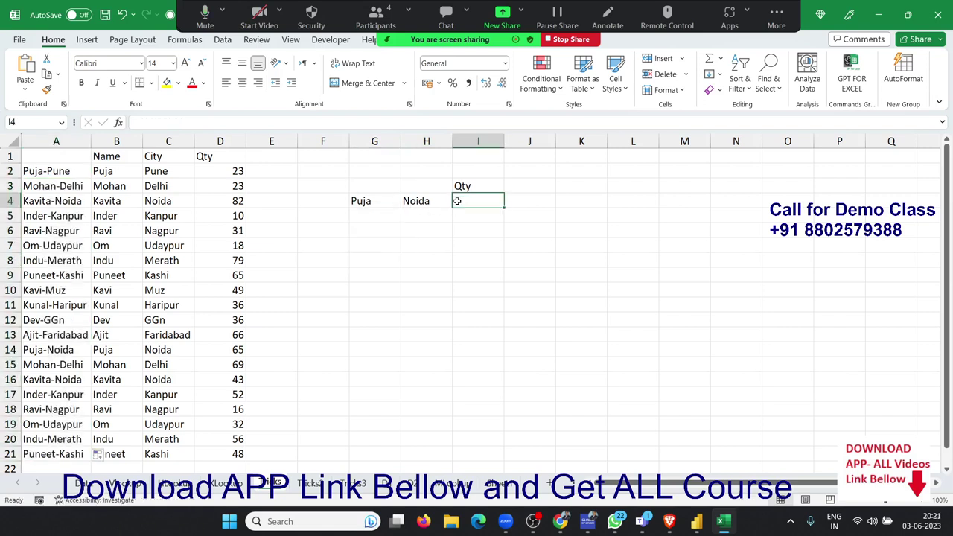
type("=vl")
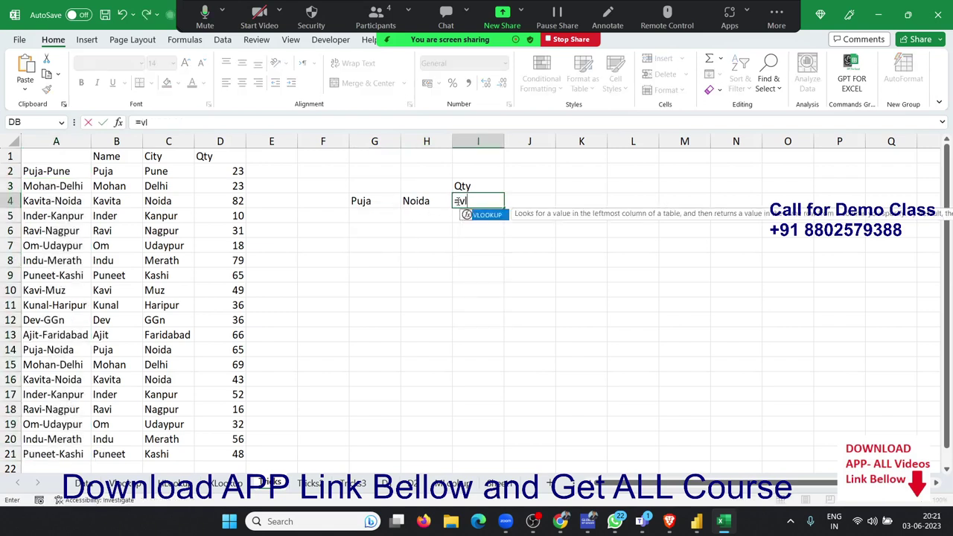
key("Tab")
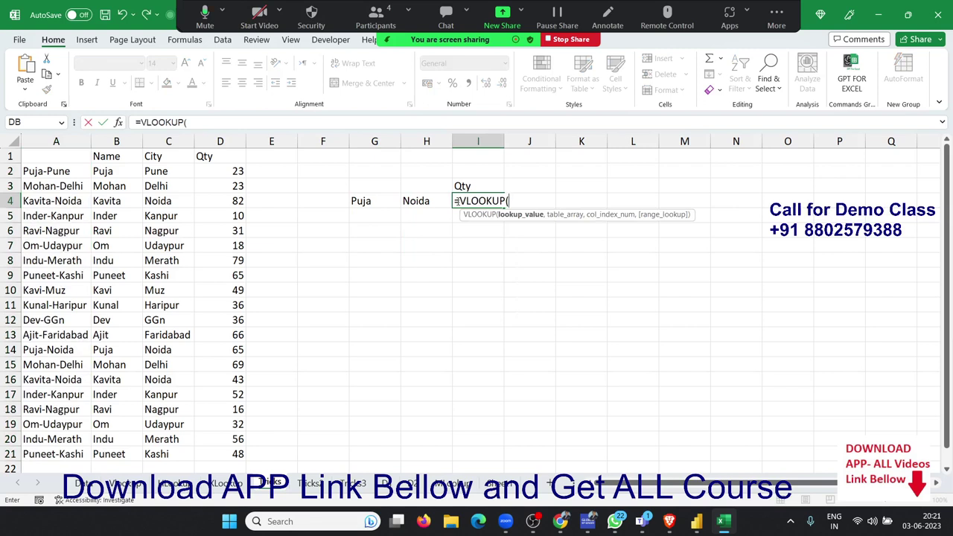
key("Left")
key("Left")
type("&")
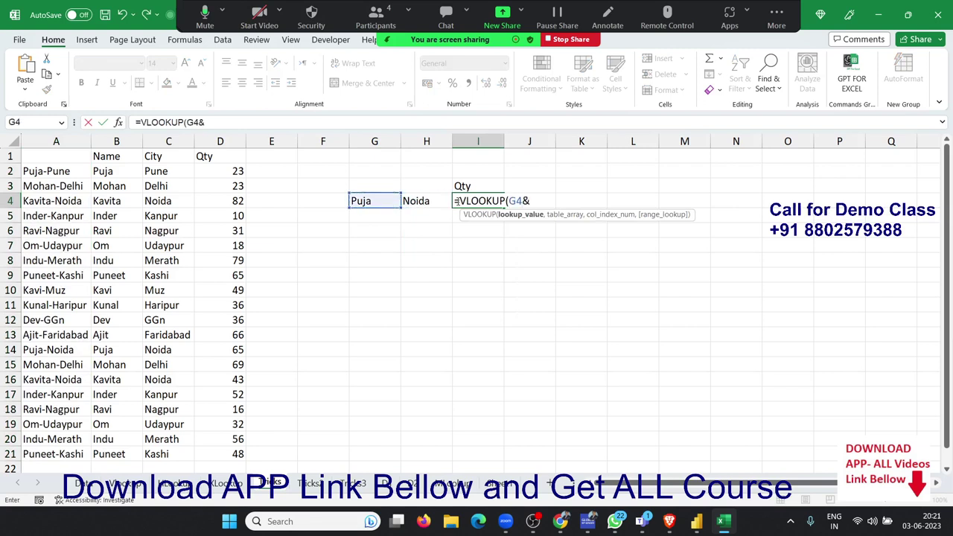
type("\"-\"")
type("&")
left_click(426, 201)
type(",")
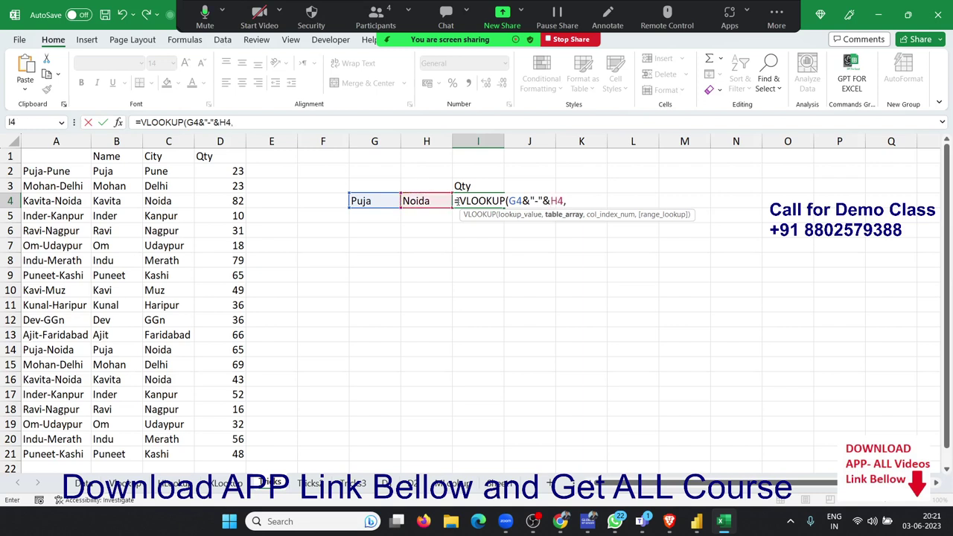
key("Left")
key("Left")
key("Left")
key("Left")
key("Left")
key("Left")
key("Left")
key("Left")
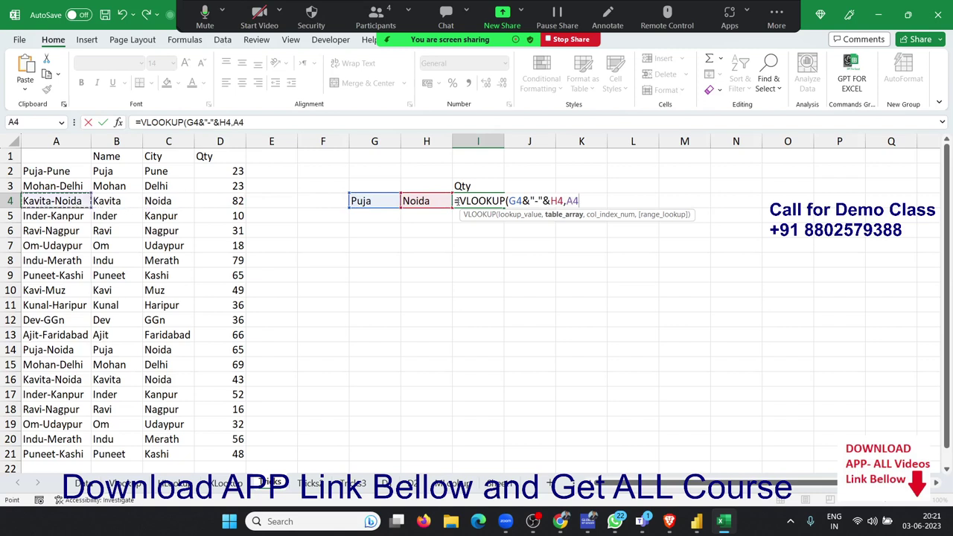
key("ctrl+space")
key("shift+Right")
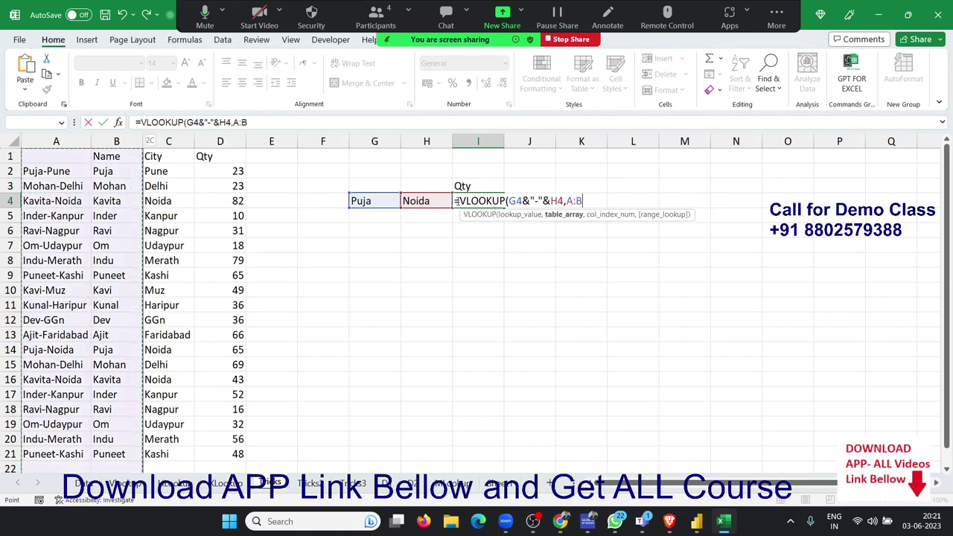
key("shift+Right")
key("shift+Right")
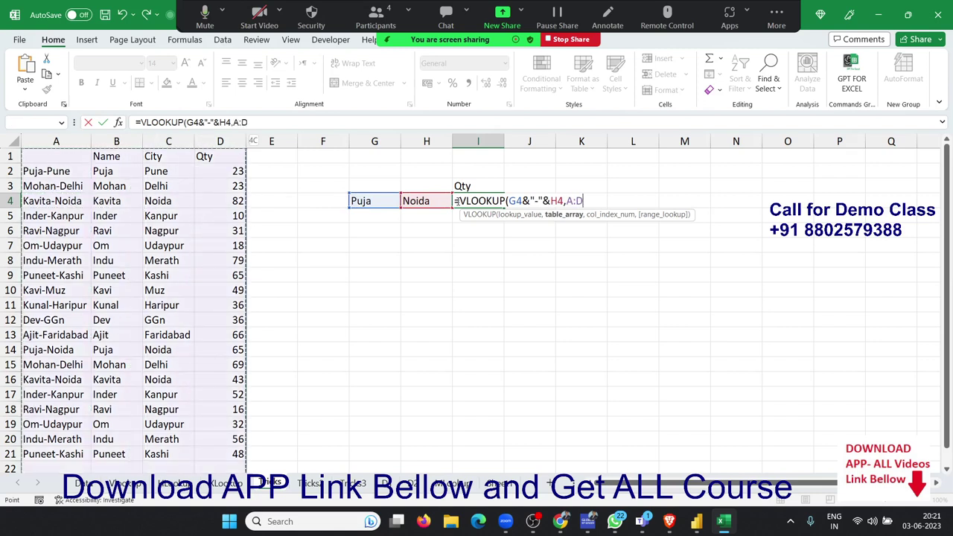
type(",2,0")
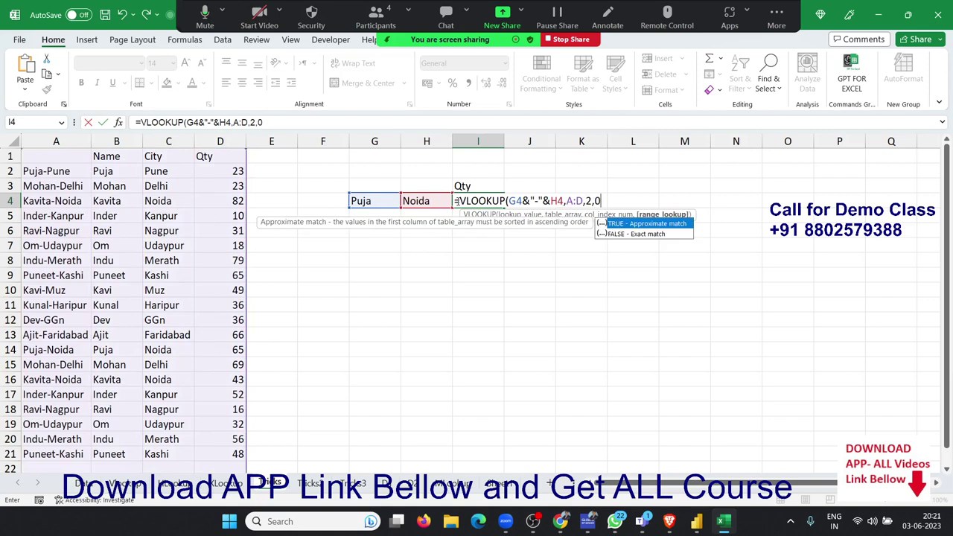
type(")")
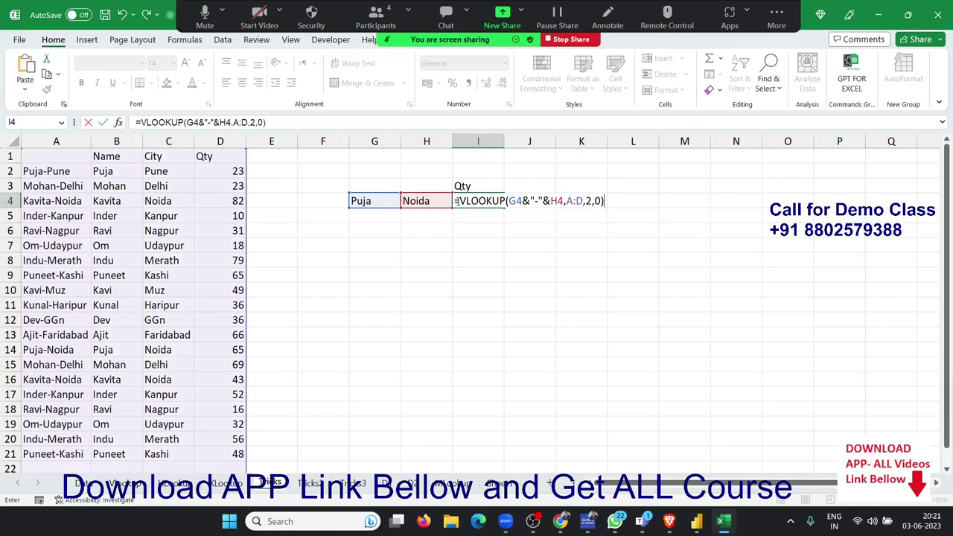
key("Return")
- Change I4's column index from 2 to 4 so it returns Qty 65
left_click(458, 202)
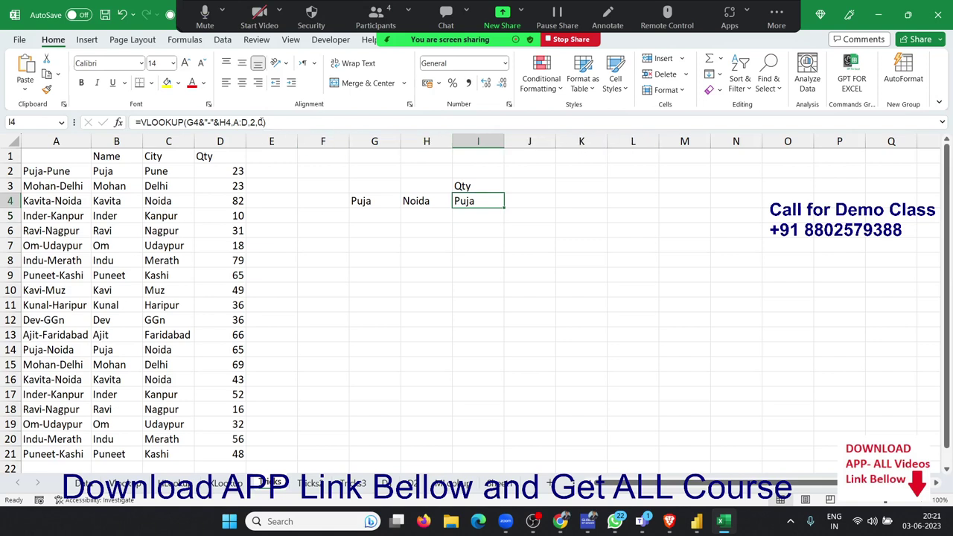
left_click(262, 123)
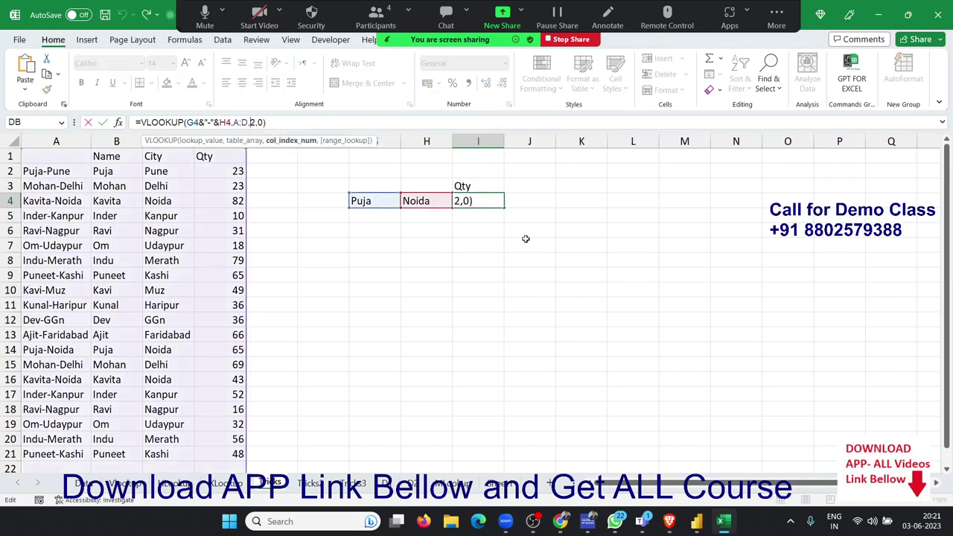
key("Delete")
type("4")
key("ctrl+Return")
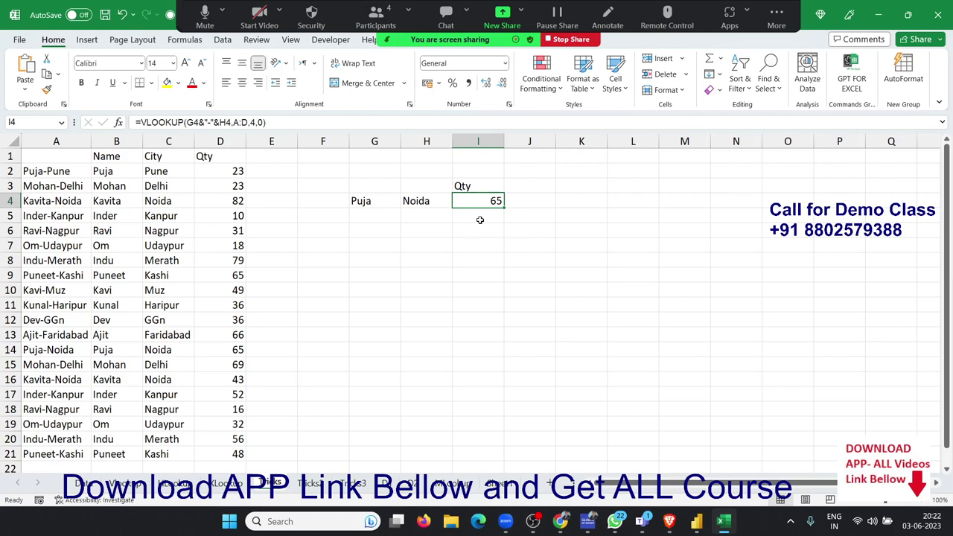
- Start an XLOOKUP in J4 with the combined lookup value G4&"-"&H4
left_click(542, 203)
type("=")
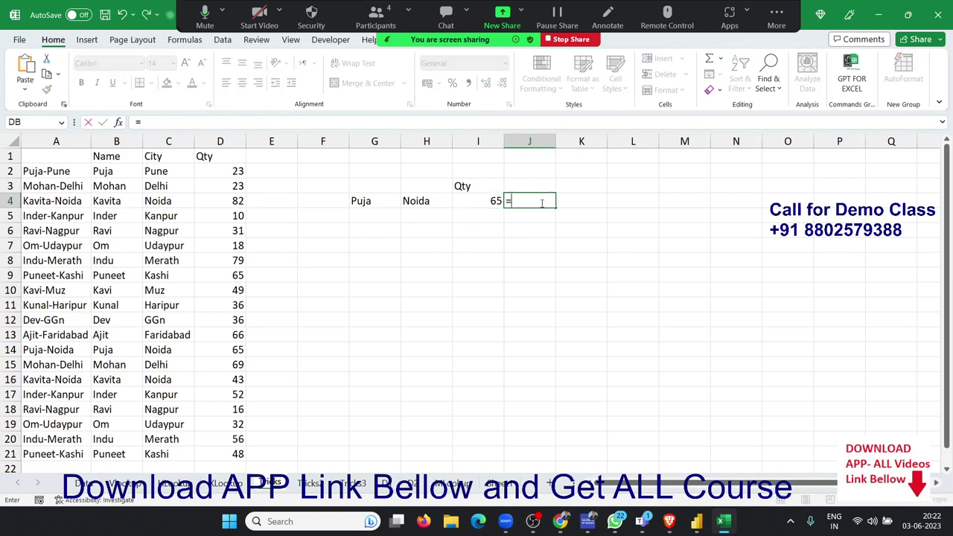
type("xl")
key("Tab")
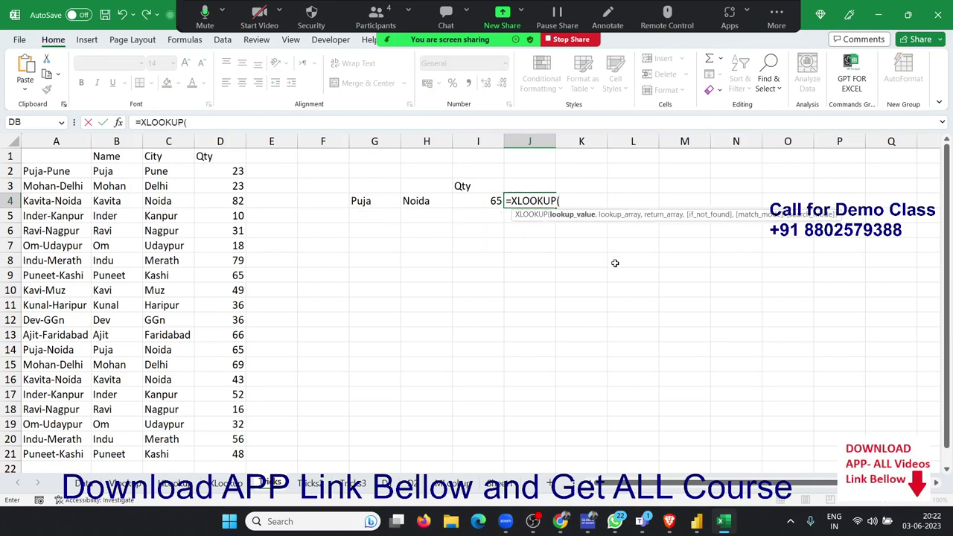
left_click(367, 206)
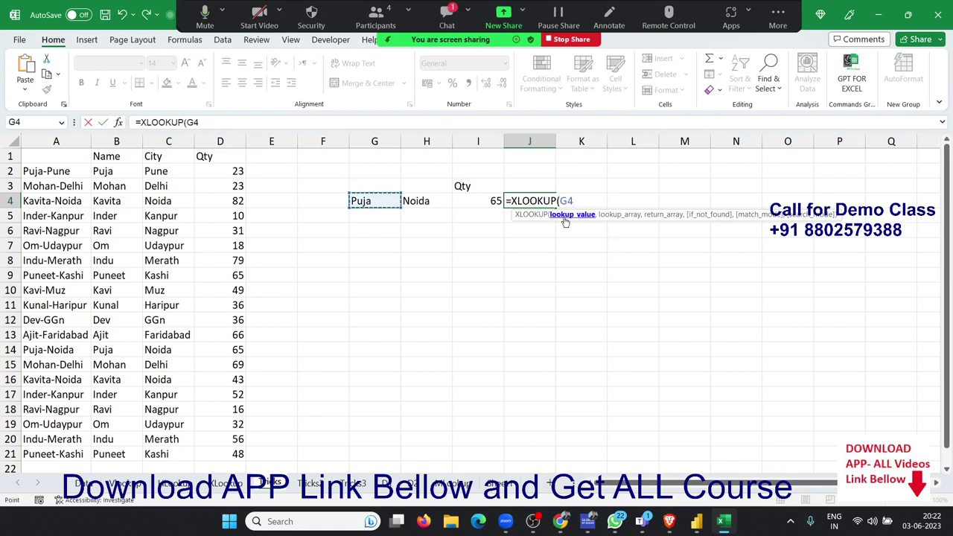
type("&\"-")
type("\"&")
key("Left")
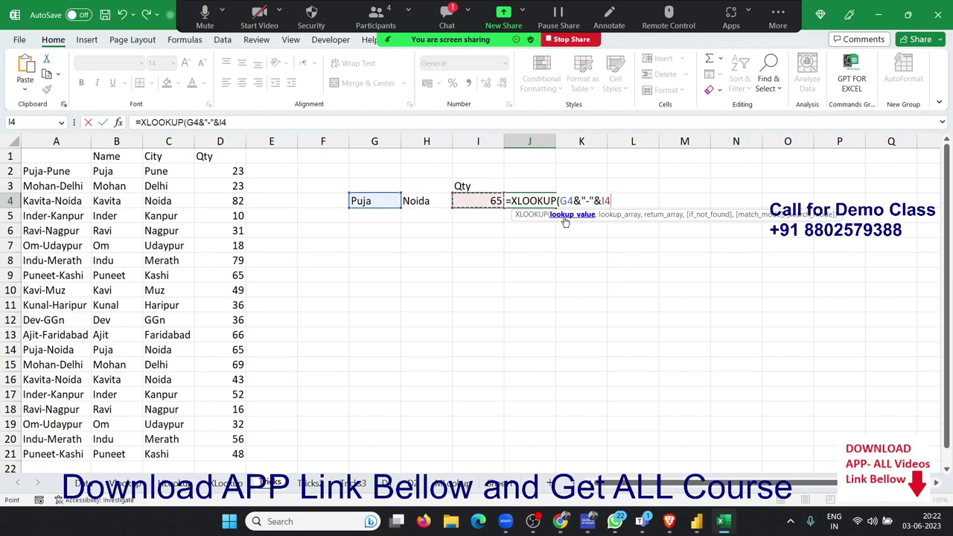
key("Left")
type(",")
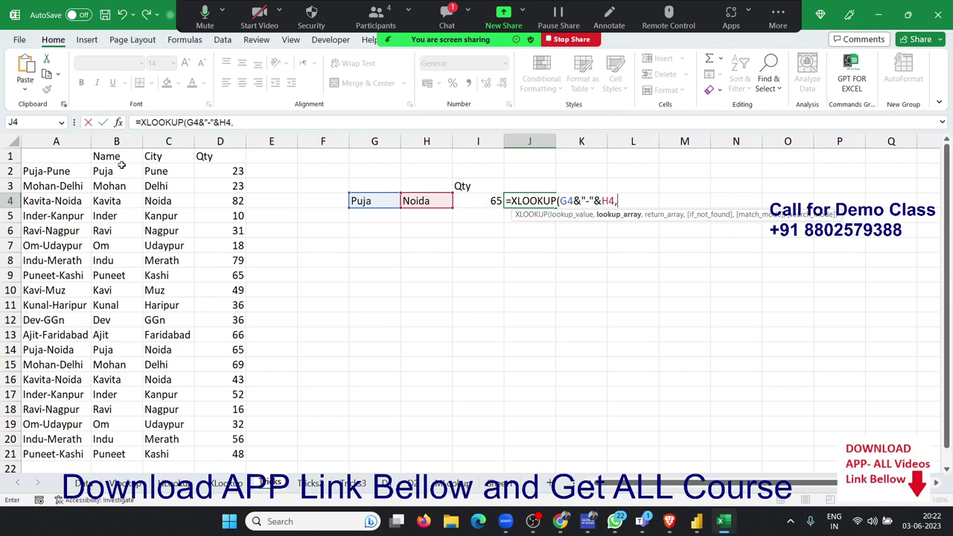
- Add the combined lookup array B1:B21&"-"&C1:C21 to the XLOOKUP
left_click(120, 161)
key("ctrl+shift+Down")
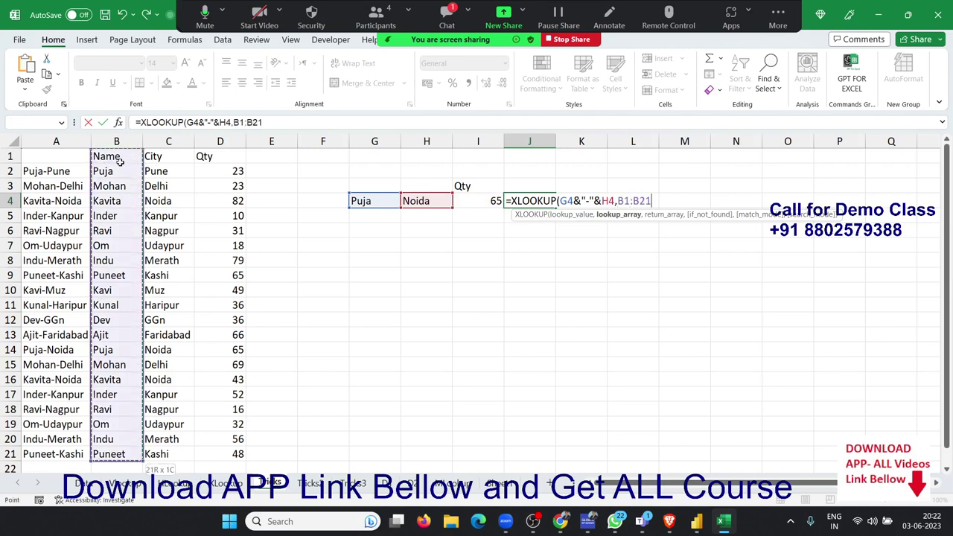
type("&\"-\"&")
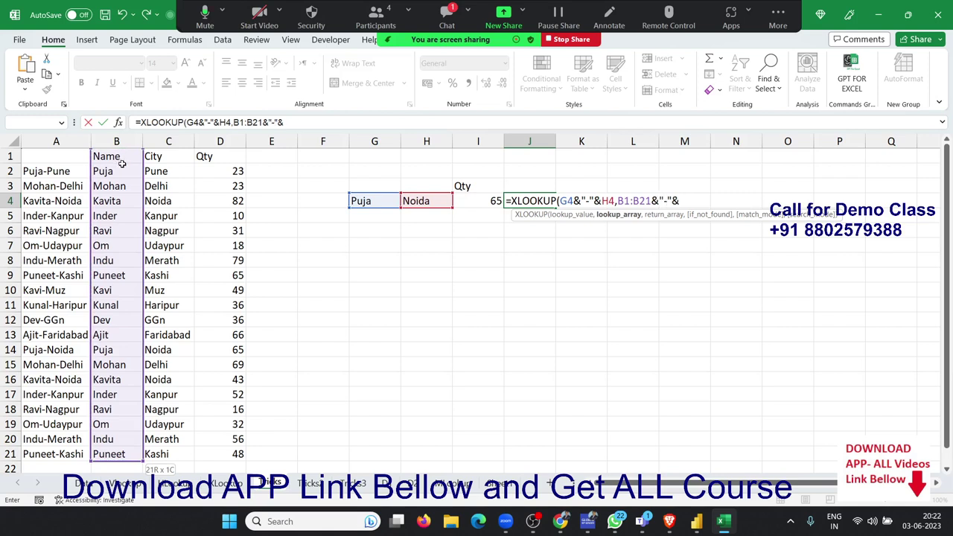
left_click(152, 156)
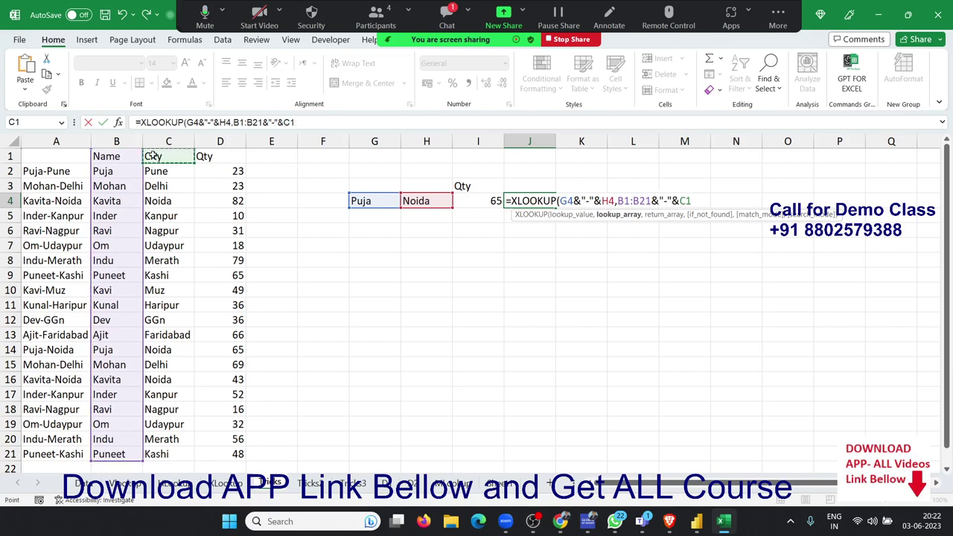
key("ctrl+shift+Down")
type(":C21,")
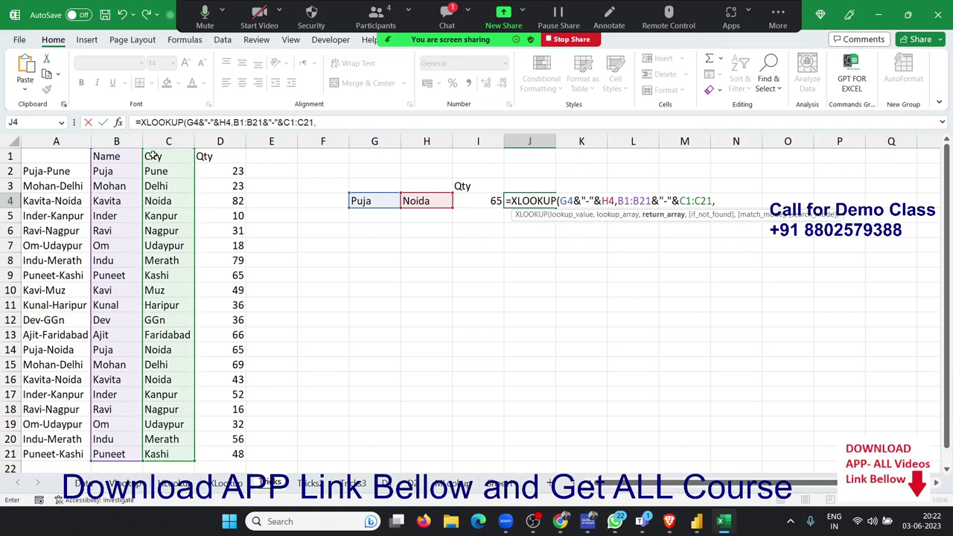
- Finish the XLOOKUP with return array D1:D21, getting 65 for Puja in Noida
left_click(235, 159)
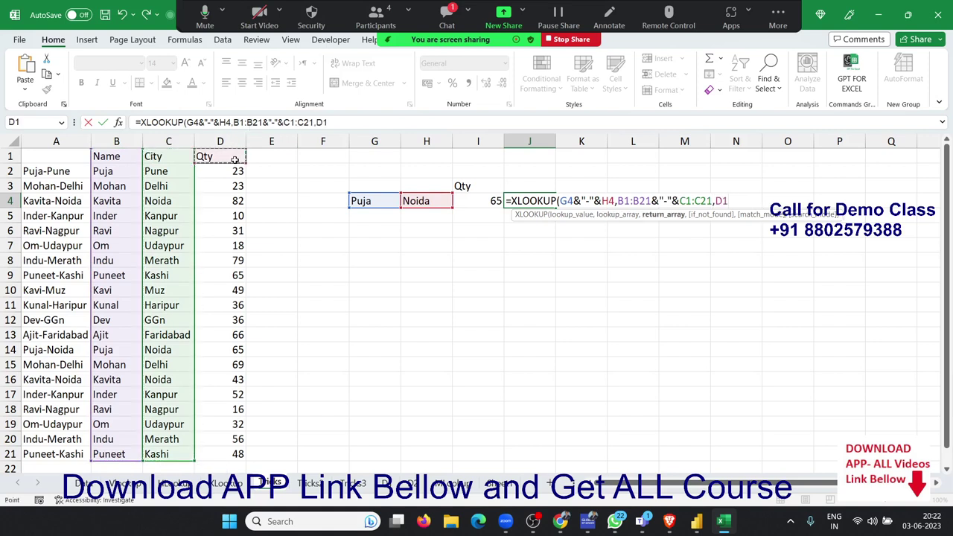
key("ctrl+shift+Down")
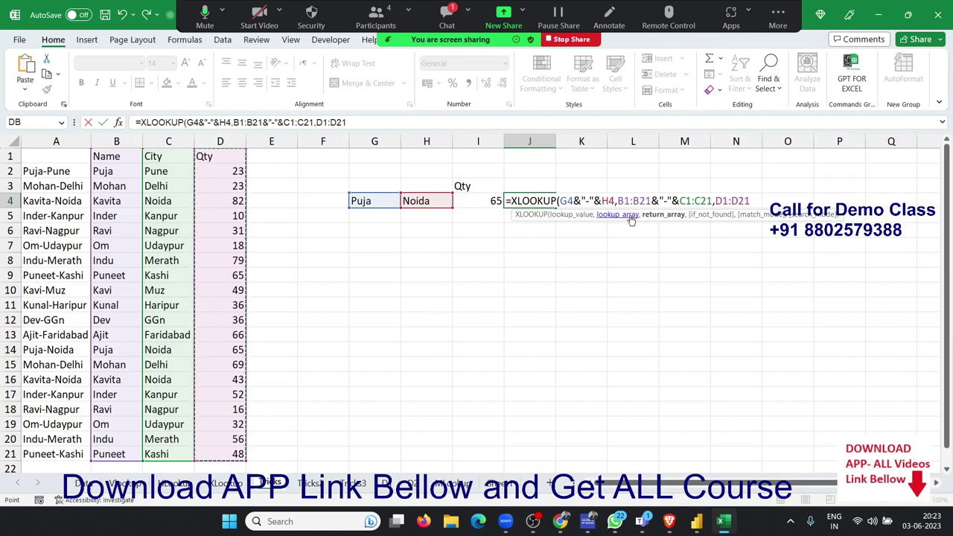
left_click_drag(625, 200, 708, 198)
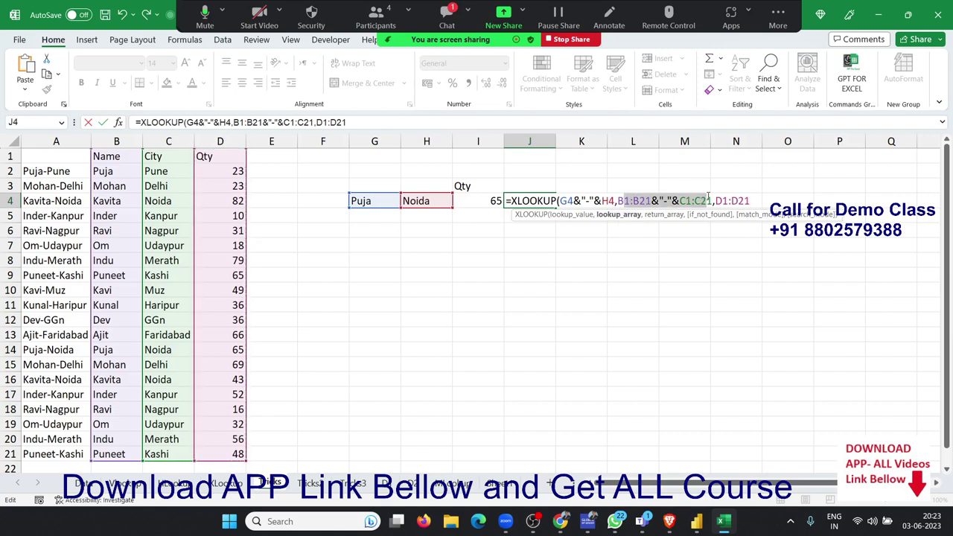
key("Return")
key("Up")
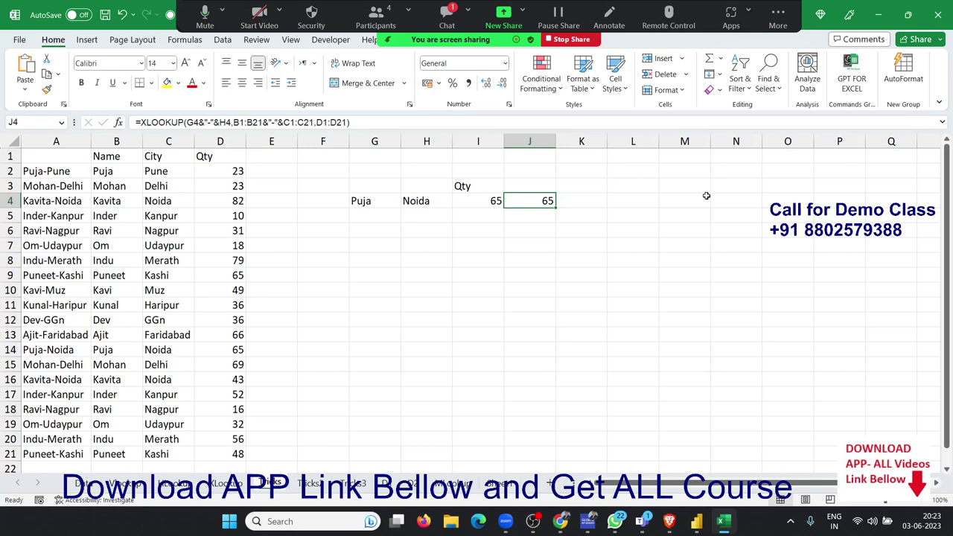
- On the Tricks sheet, clear the old wildcard examples in F4:H9
left_click(318, 488)
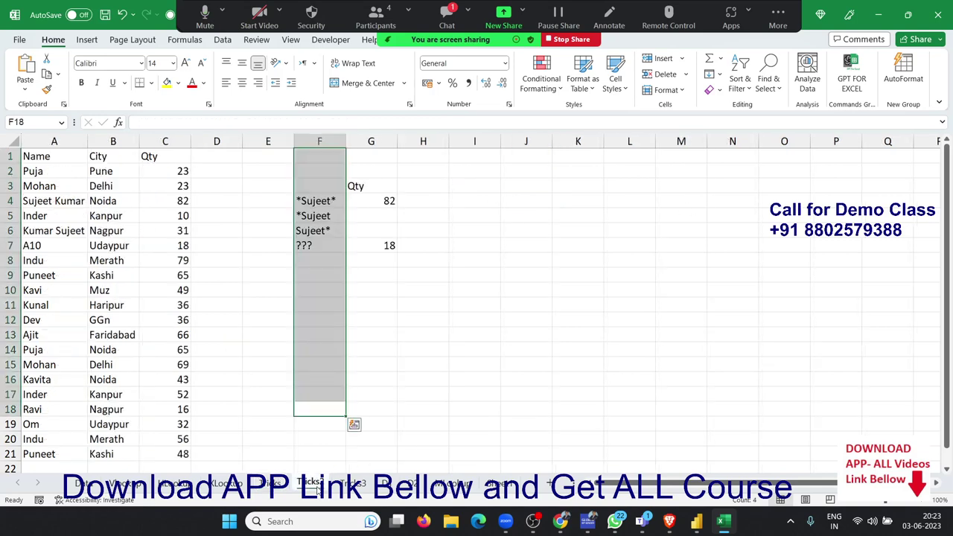
left_click(369, 244)
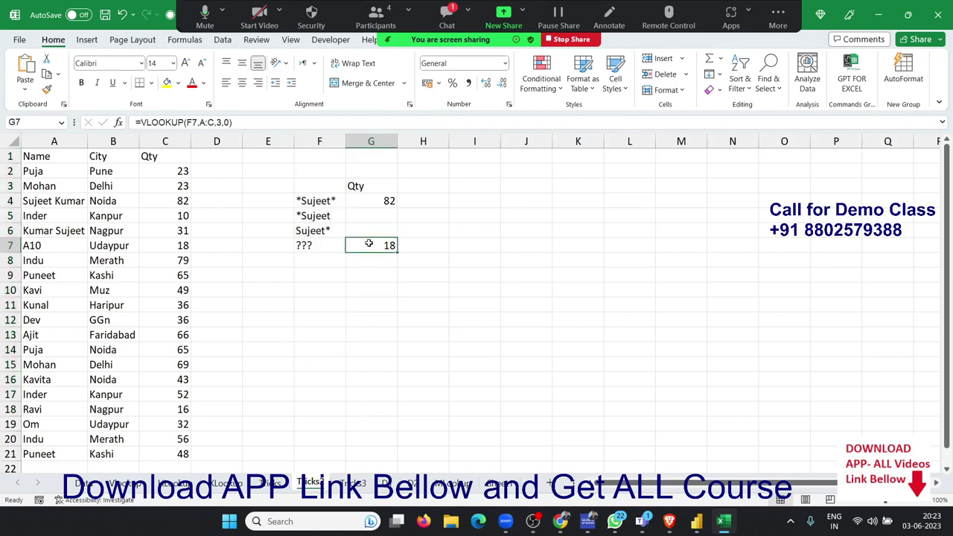
left_click(45, 200)
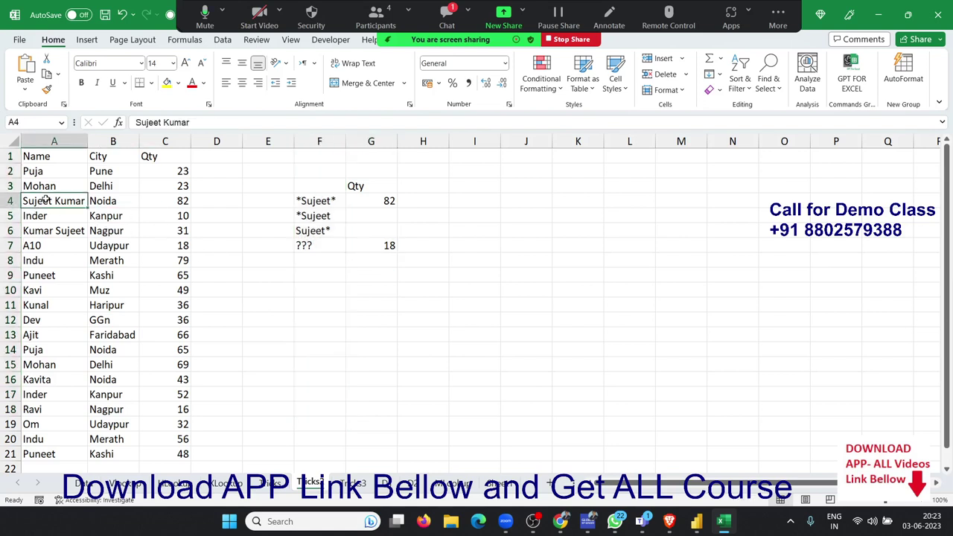
left_click_drag(304, 203, 405, 274)
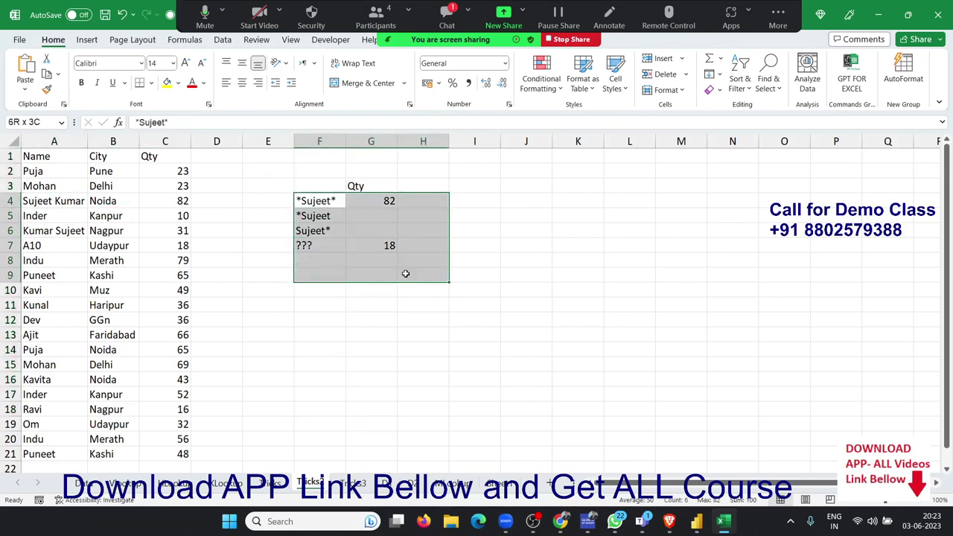
key("Delete")
- Enter the name Sujeet in F4
key("Up")
key("Down")
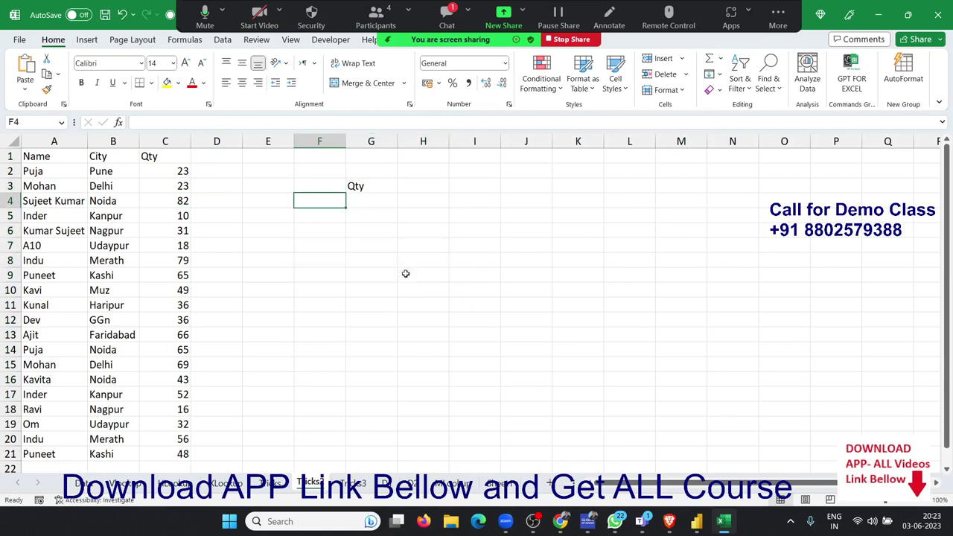
type("Sujee")
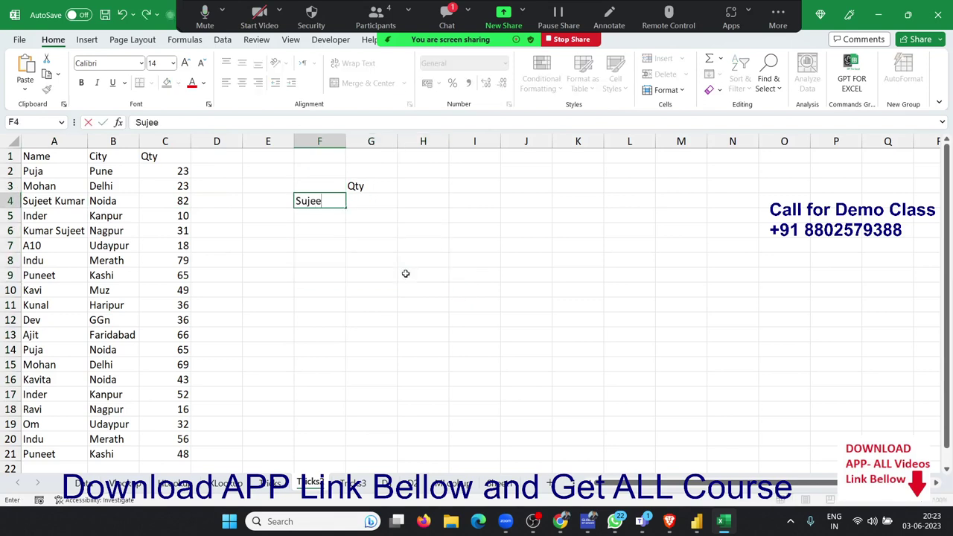
type("t")
key("Tab")
- Enter =VLOOKUP(F4,A:C,2,…) in G4, which returns #N/A
type("=vl")
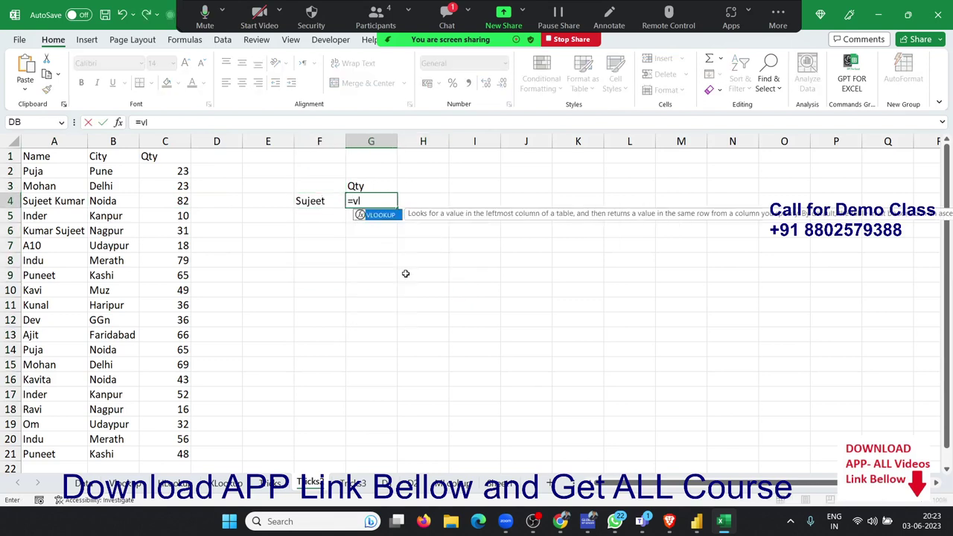
key("Tab")
key("Left")
type(",")
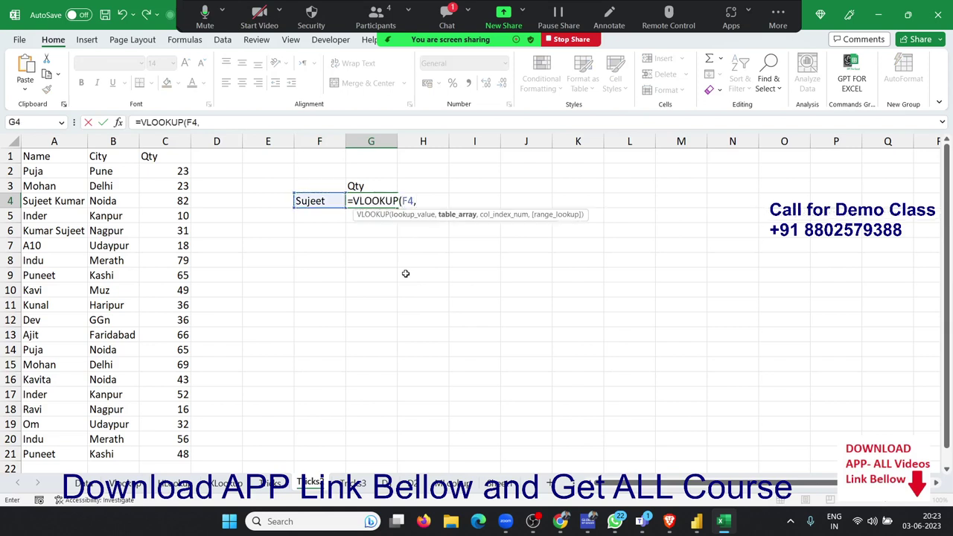
key("Left")
key("Left")
key("Left")
key("Left")
key("Left")
key("ctrl+space")
key("shift+Right")
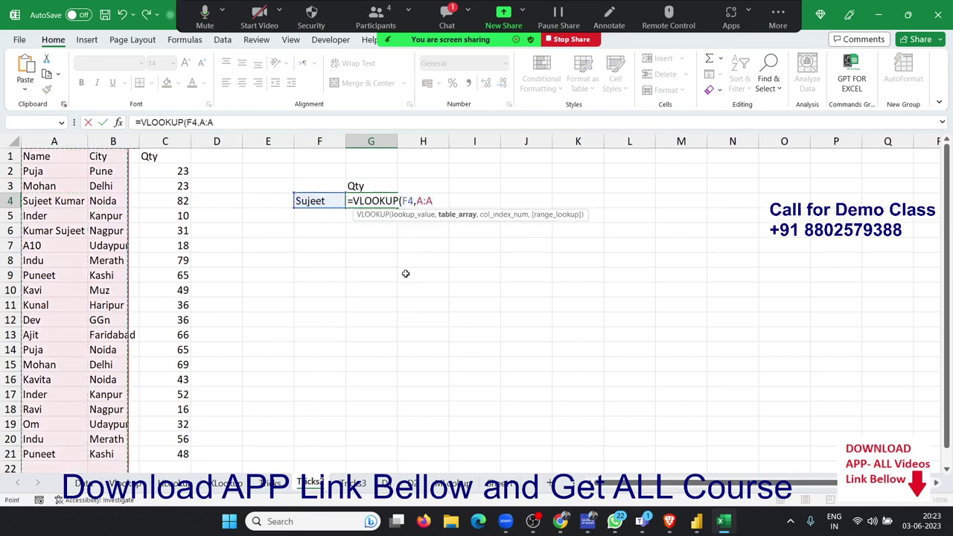
key("shift+Right")
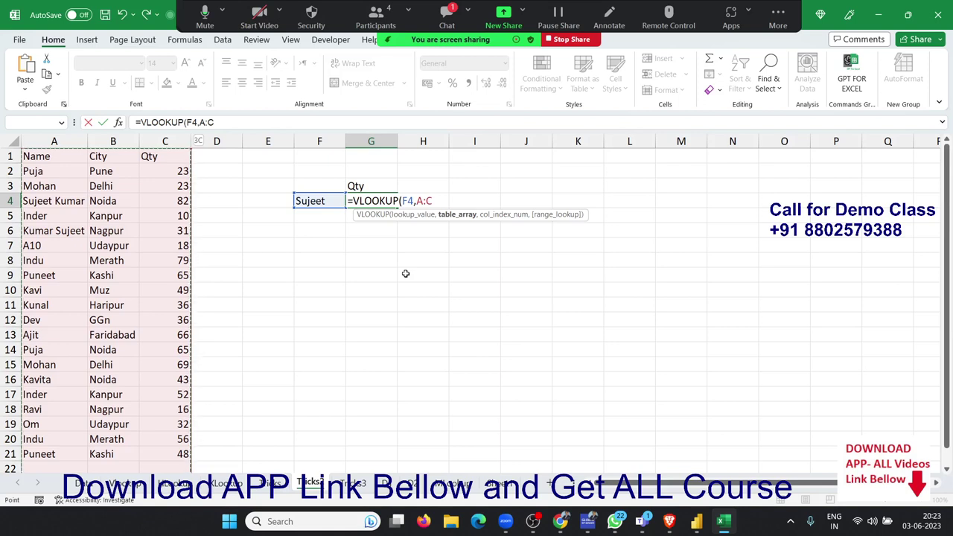
type("2,")
key("Return")
key("Up")
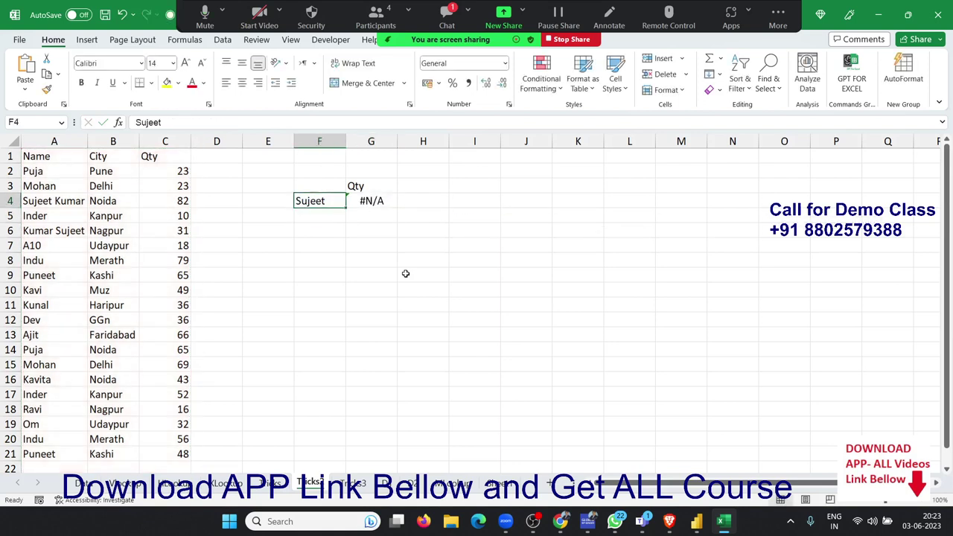
- Change F4 to *Sujeet* so the VLOOKUP in G4 returns 82
key("F2")
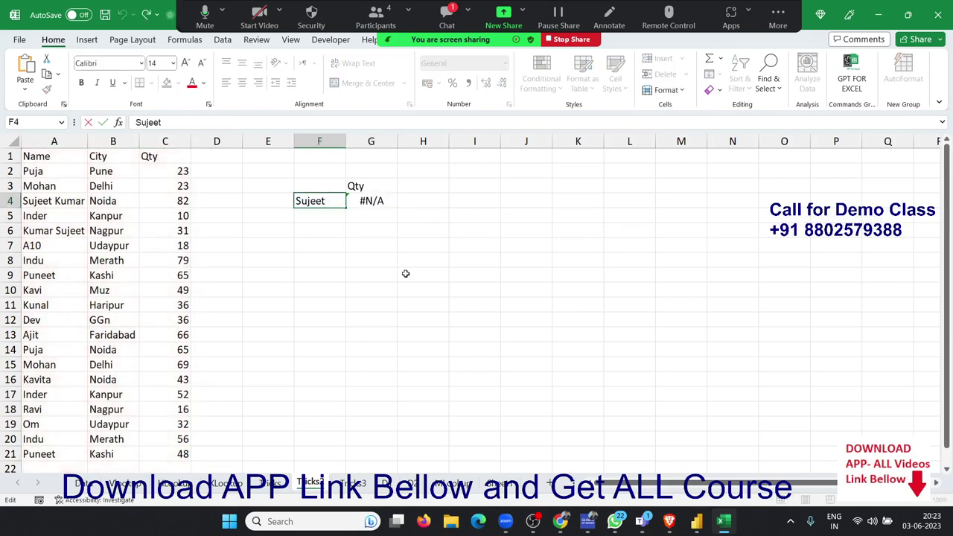
key("Home")
type("*")
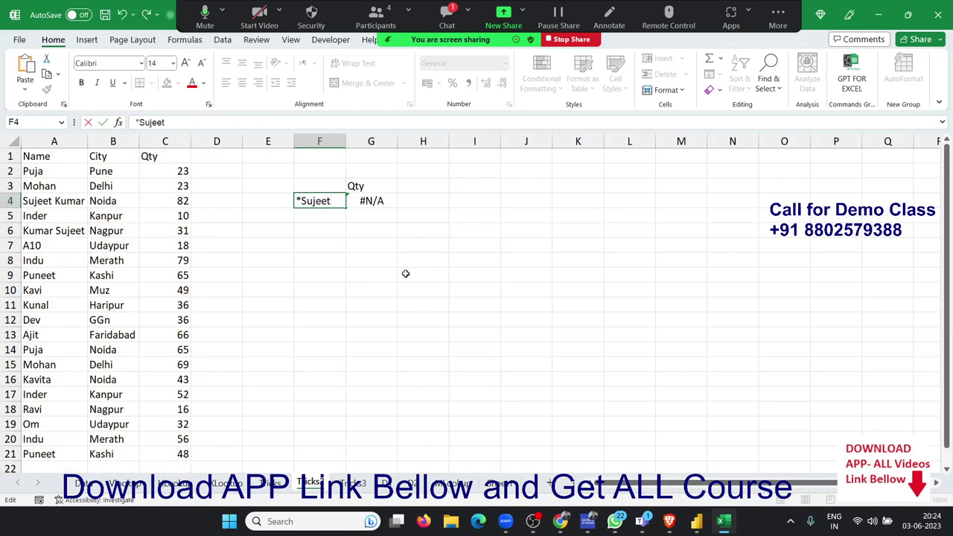
type("*")
key("Return")
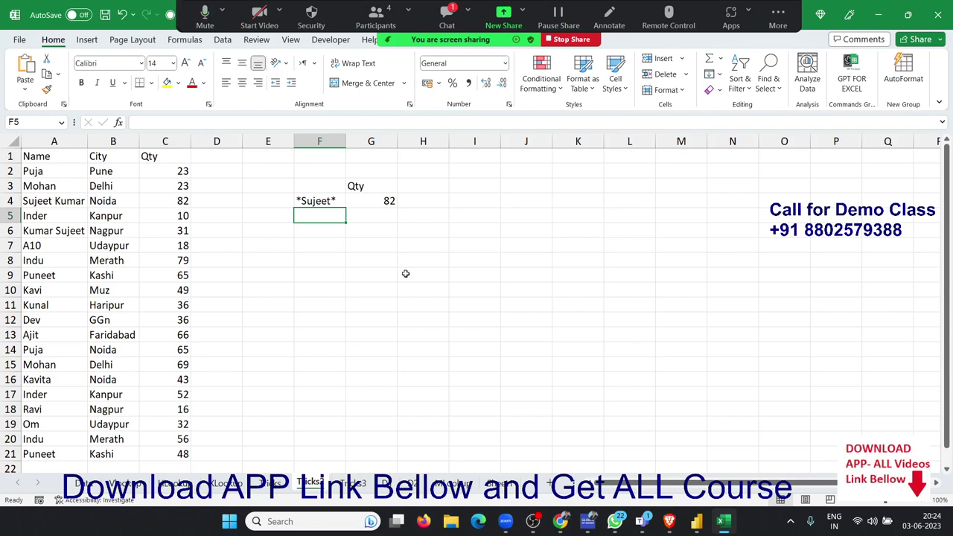
- List the wildcard variants Sujeet* in F5 and *Sujeet in F6
type("Sujeet")
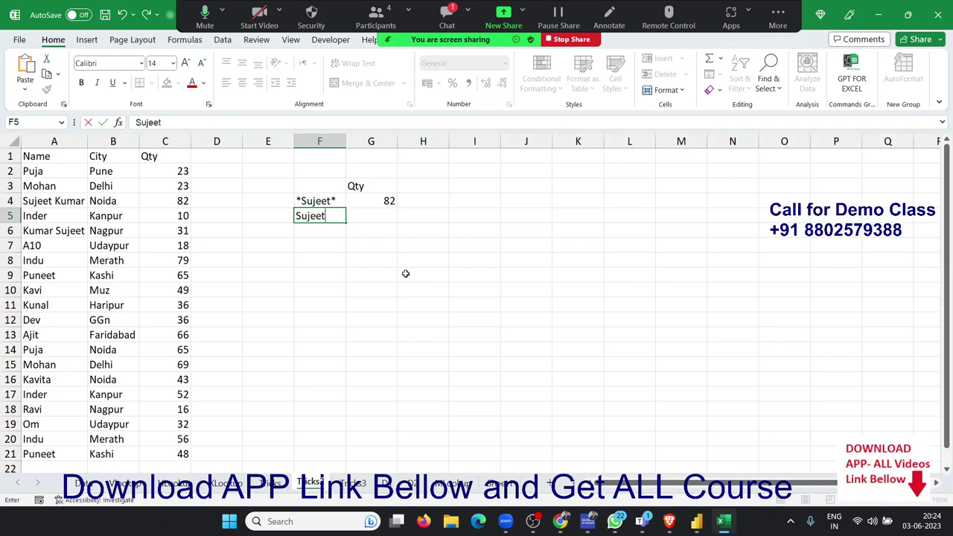
type("*")
key("Return")
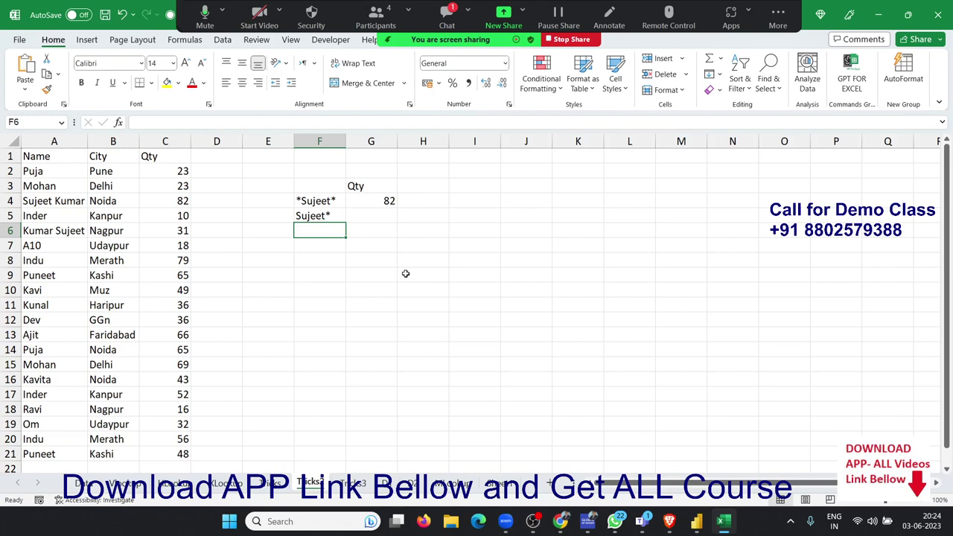
type("*")
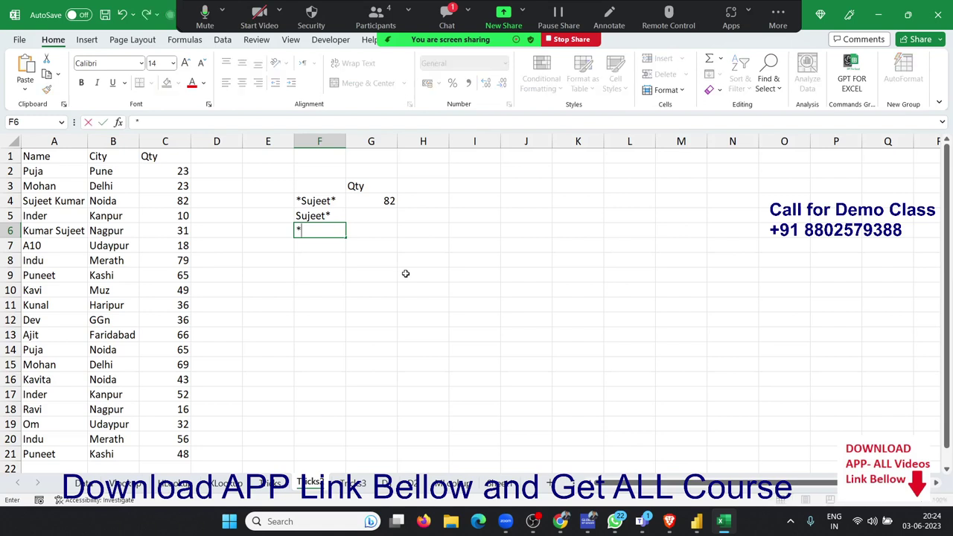
type("Suje")
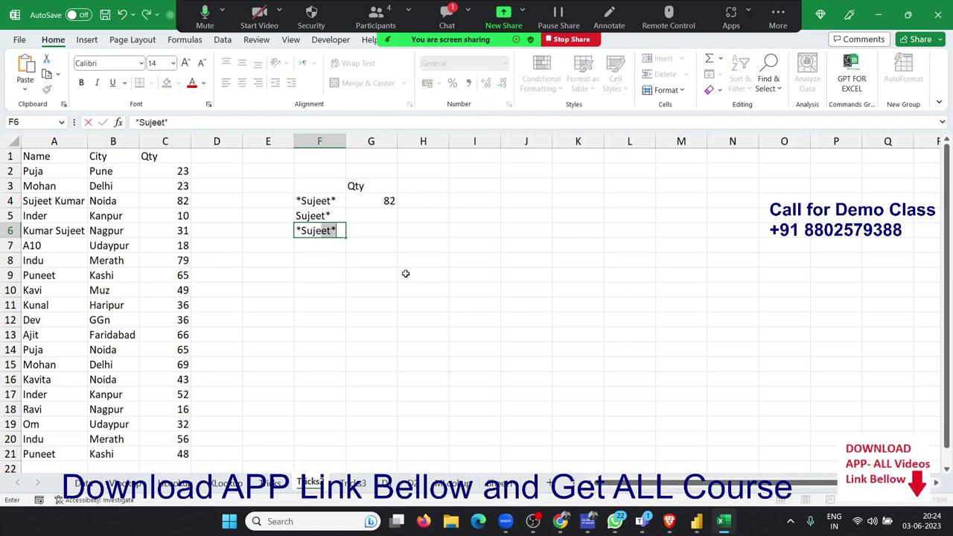
type("et")
key("BackSpace")
key("Return")
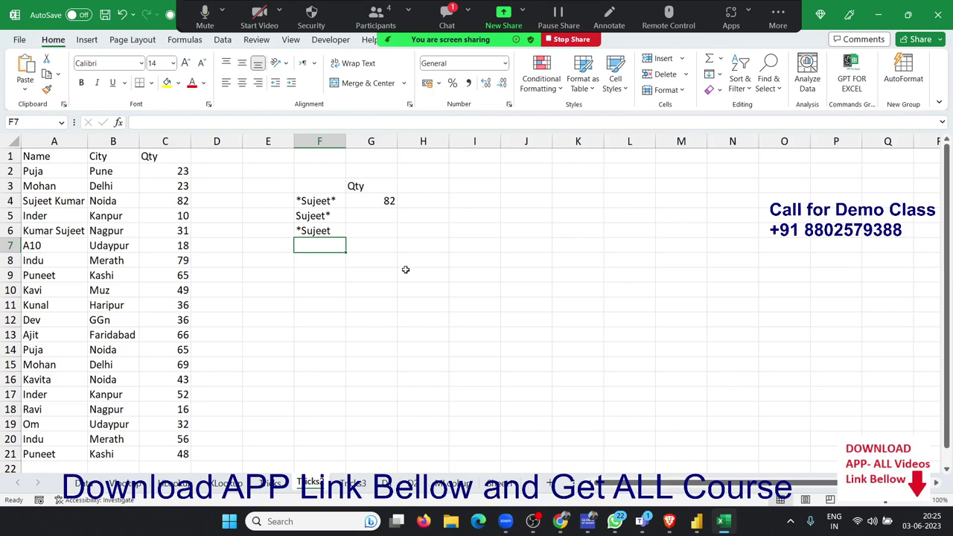
- Enter the wildcard pattern ??? in cell F7
key("Up")
key("Down")
left_click(81, 244)
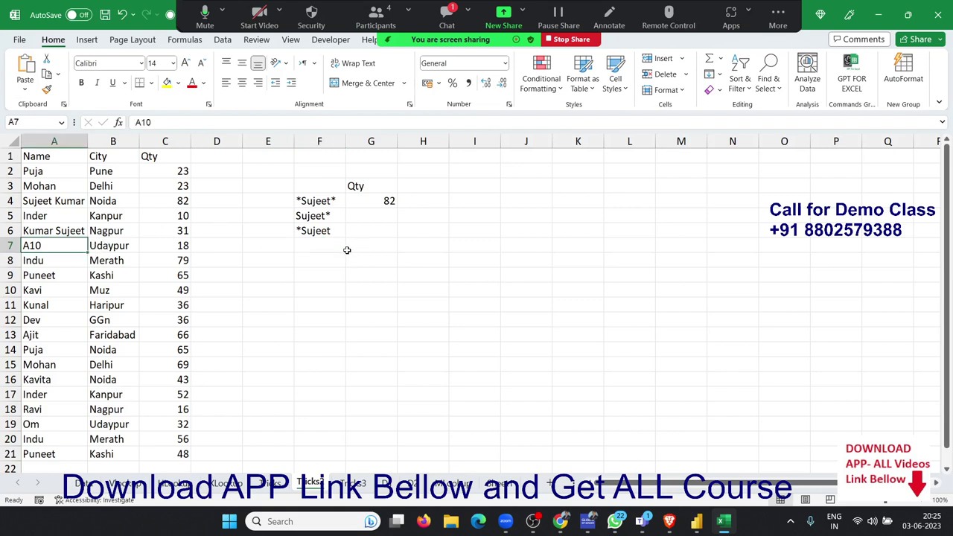
left_click(347, 251)
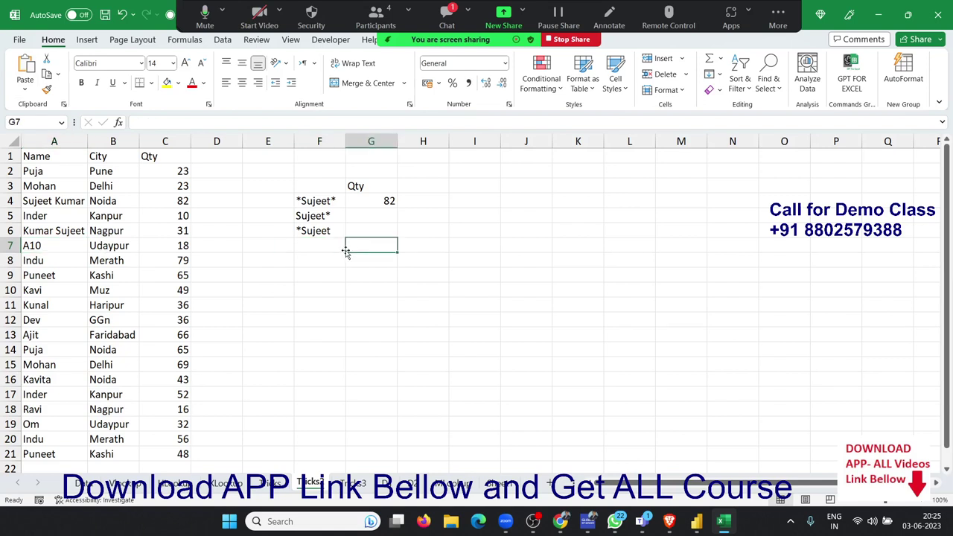
left_click(328, 252)
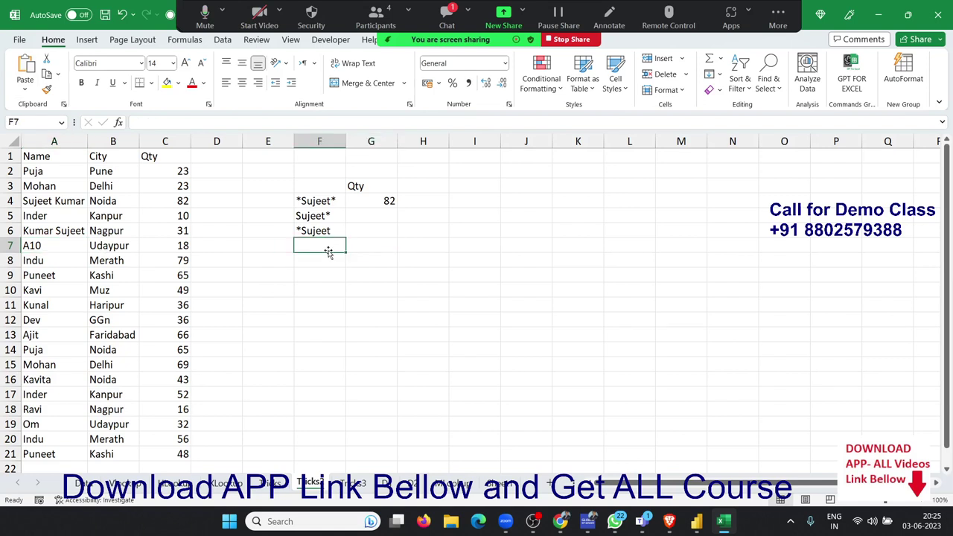
type("??")
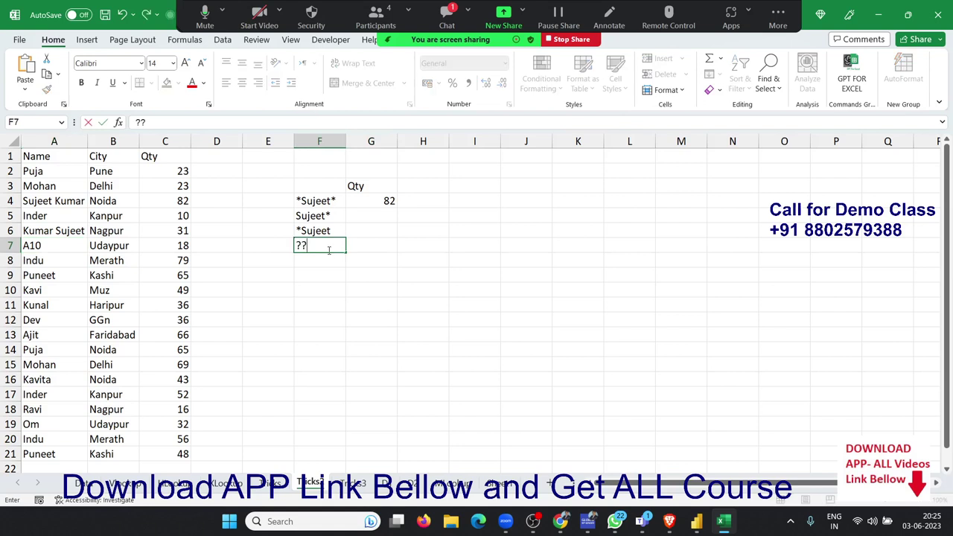
type("??")
key("Tab")
left_click(328, 250)
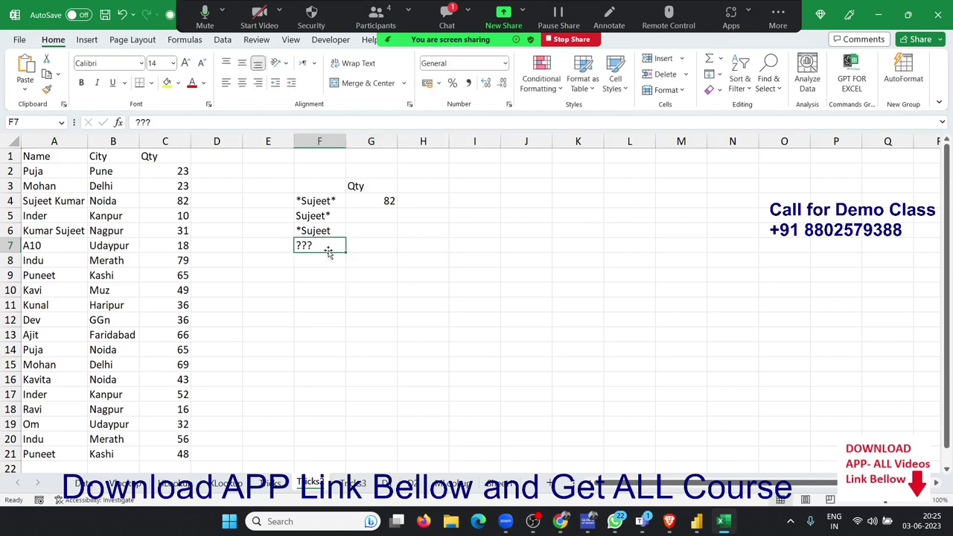
- In G7, enter =VLOOKUP(F7,A:C,3,0) to return the Qty matching F7's pattern
key("Tab")
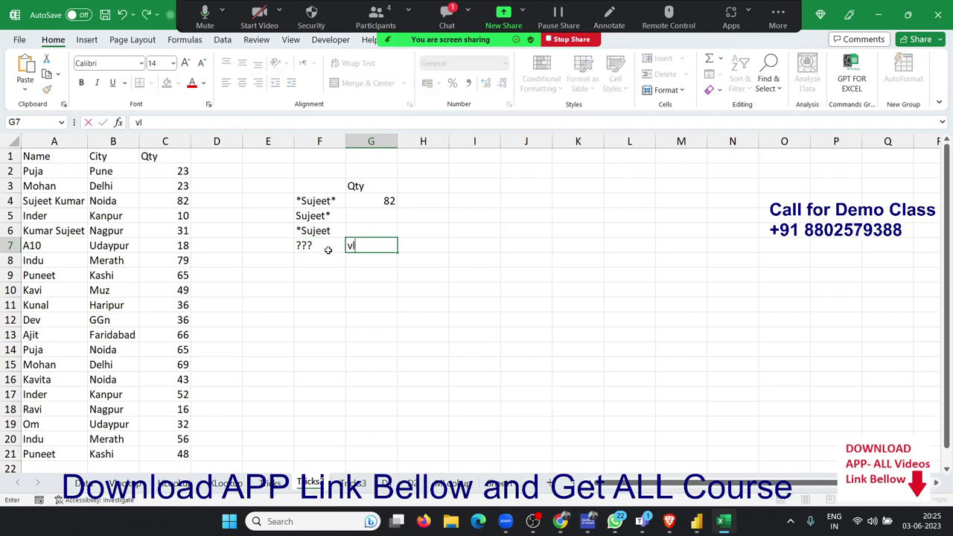
type("=")
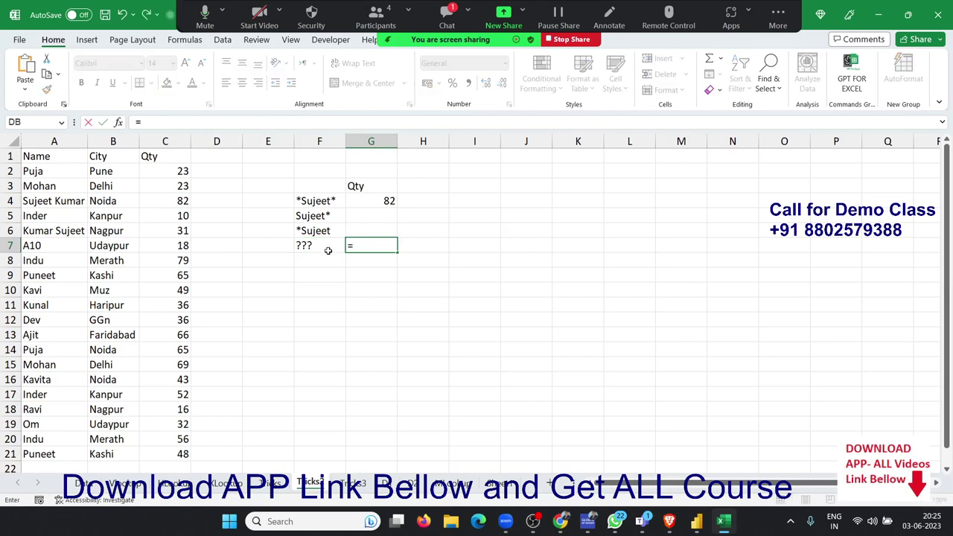
type("vl")
key("Tab")
left_click(328, 251)
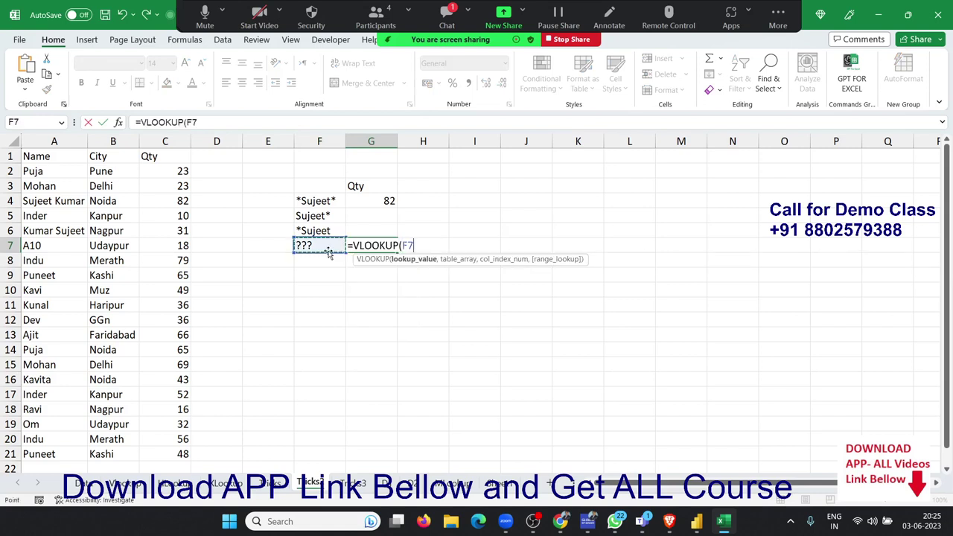
type(",")
key("Left")
key("Left")
key("Left")
key("Left")
key("Left")
key("Left")
key("ctrl+space")
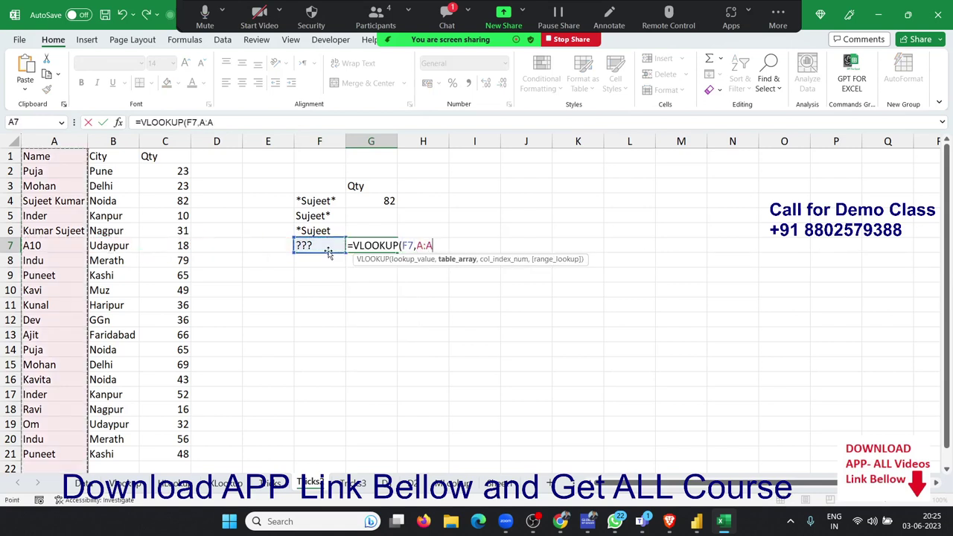
key("shift+Right")
key("shift+Right")
type(",")
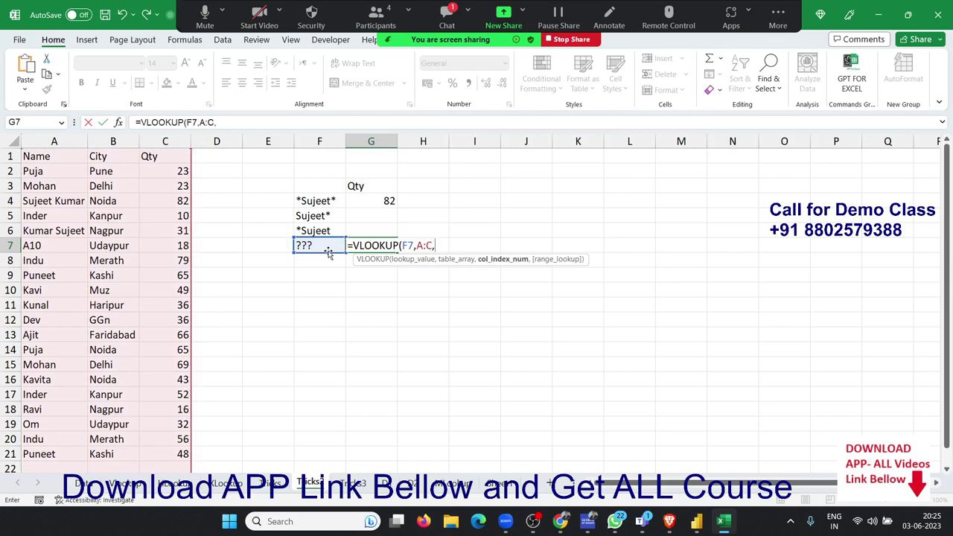
type("3,0")
key("Return")
- Change the name in A5 from Inder to Dev
key("Up")
key("Left")
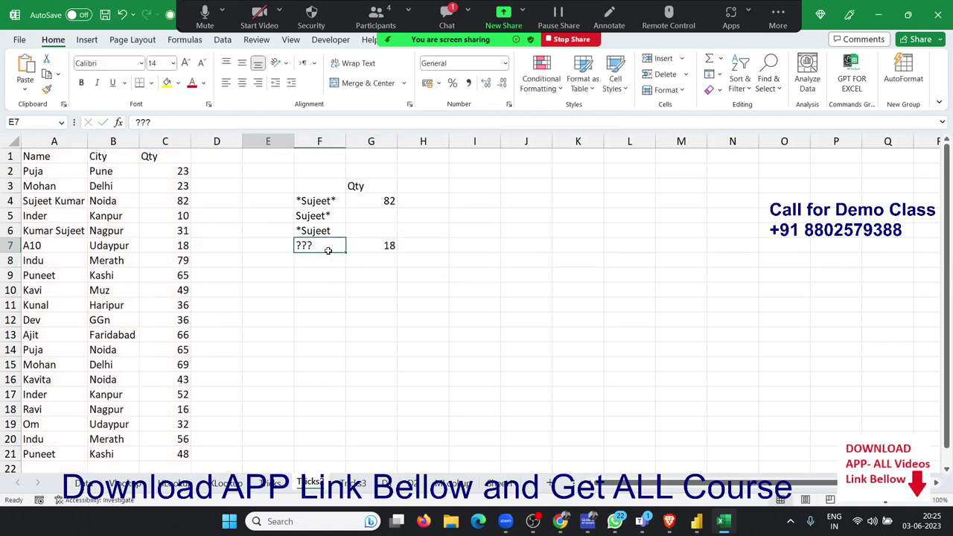
key("Left")
key("Left")
key("Left")
key("Left")
key("Up")
key("Up")
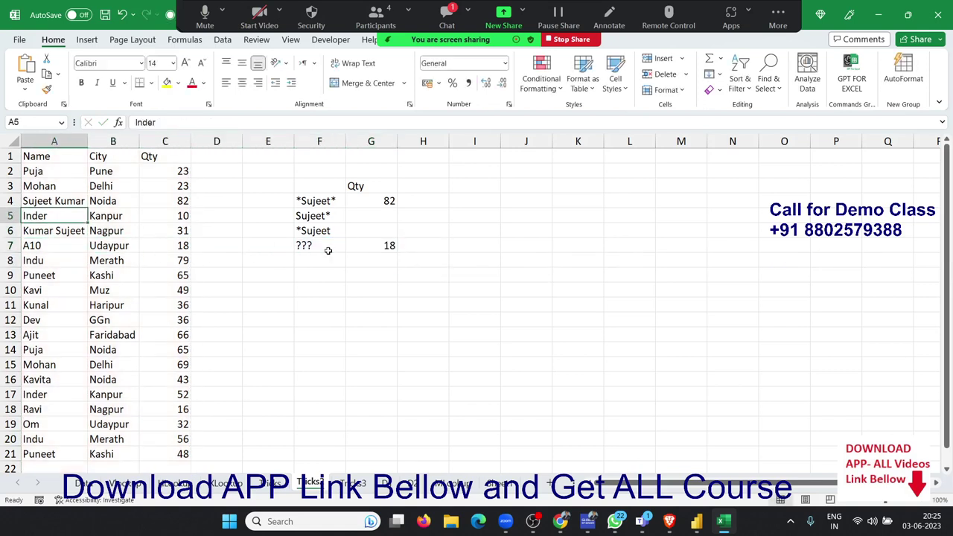
type("Dev")
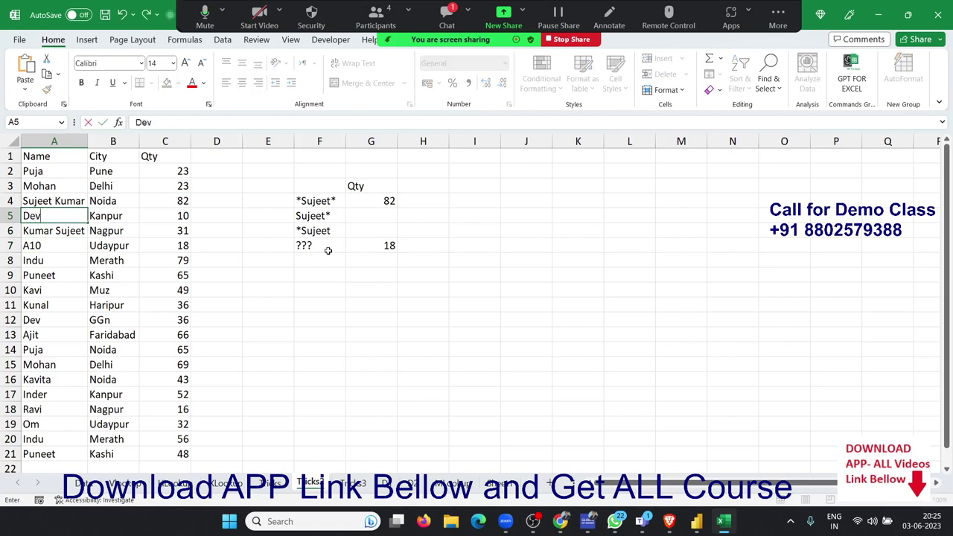
key("Return")
- Replace F7's pattern with A?? so G7 returns a Qty of 18
key("Up")
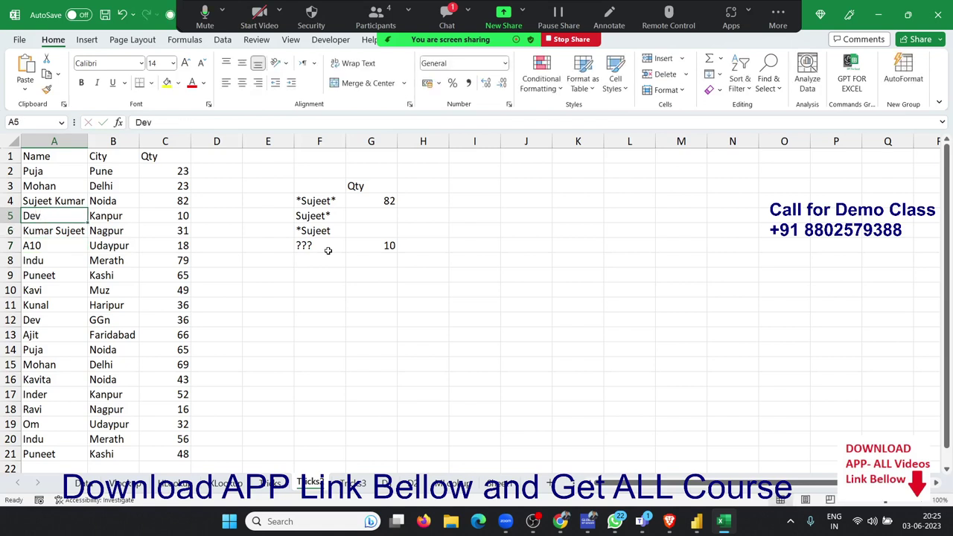
key("Down")
key("Down")
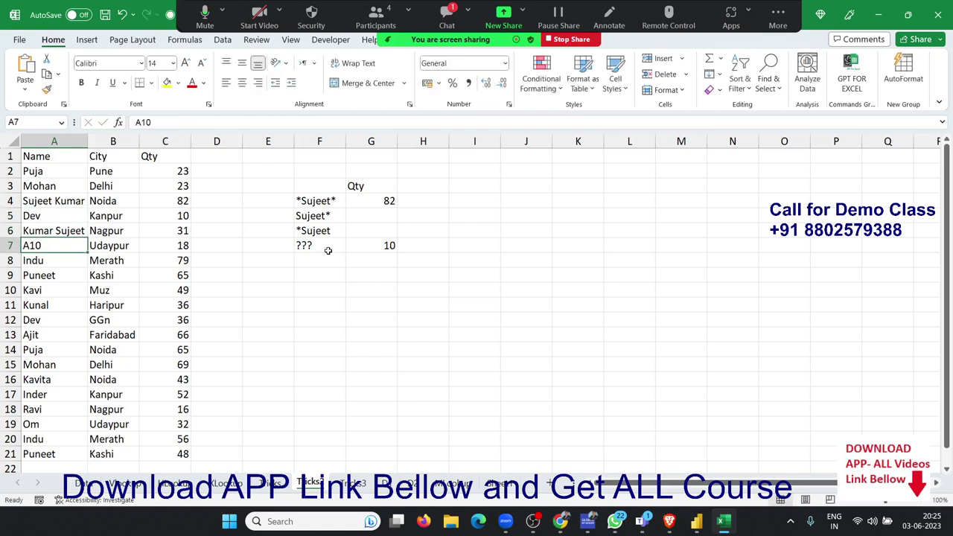
key("Right")
key("Right")
key("Right")
key("Right")
key("Right")
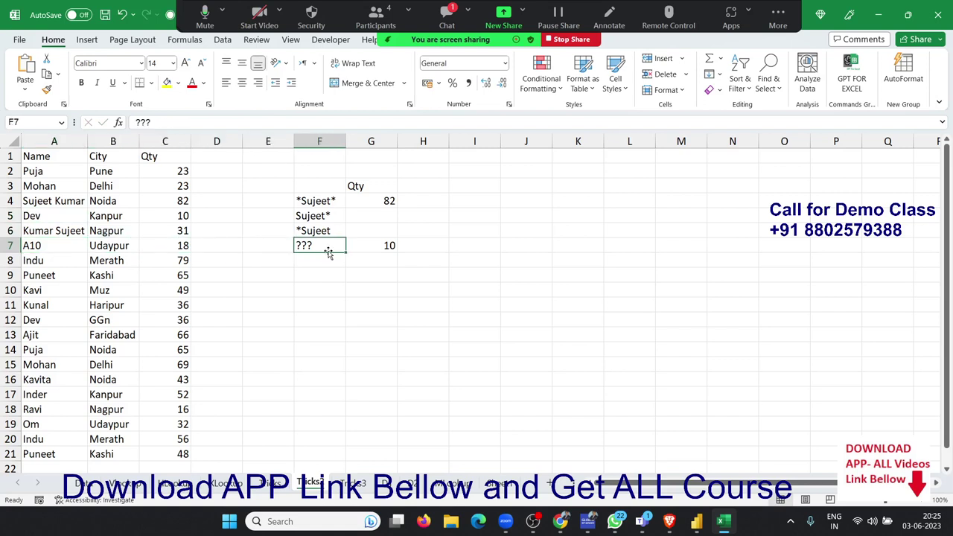
type("A")
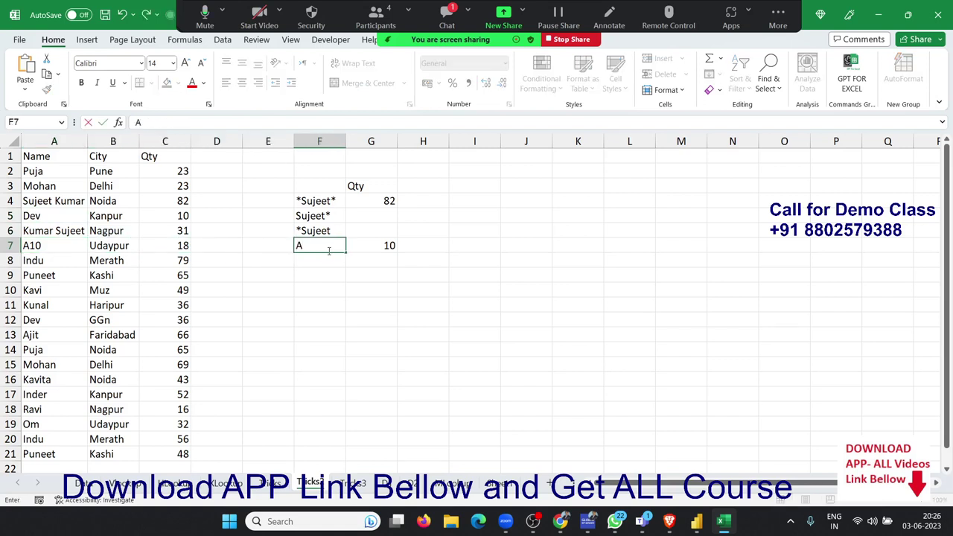
type("??")
key("Return")
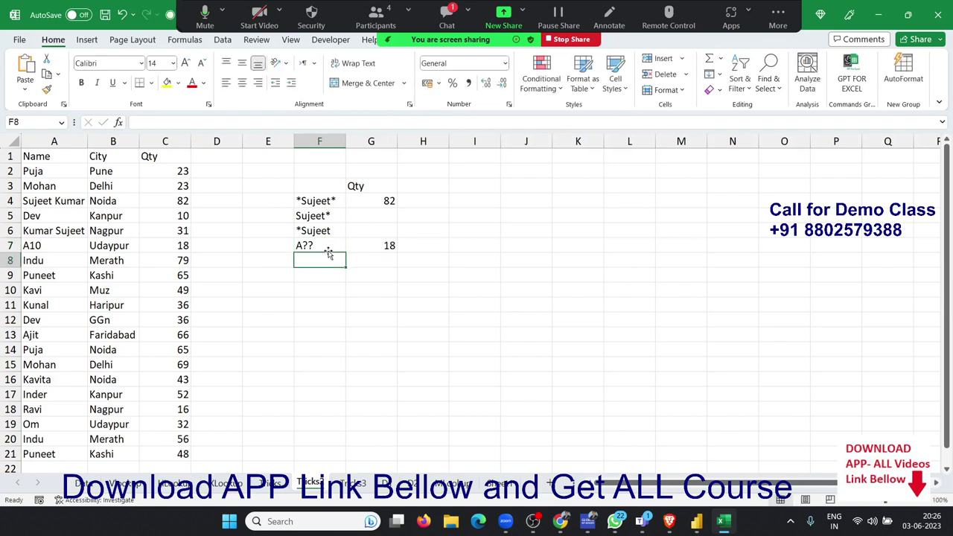
left_click(328, 250)
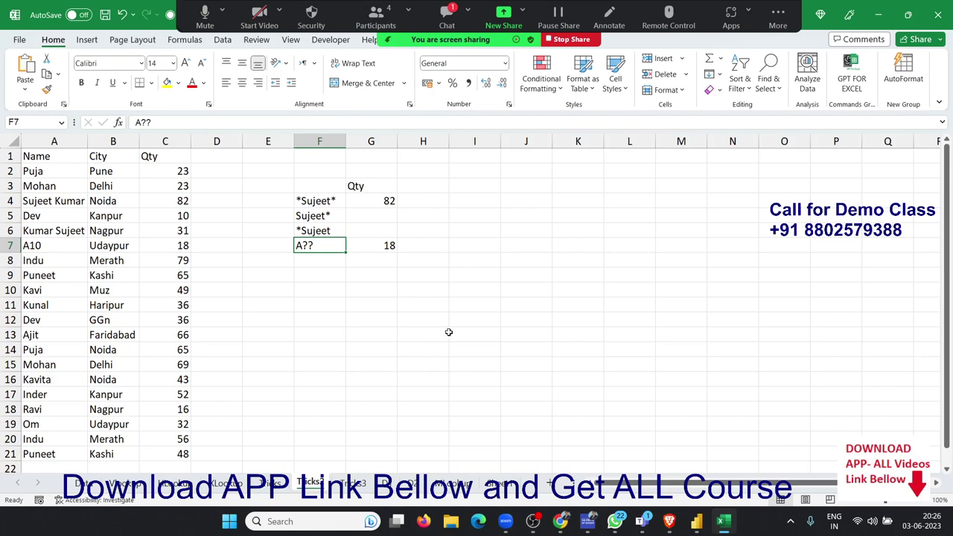
left_click_drag(453, 334, 315, 171)
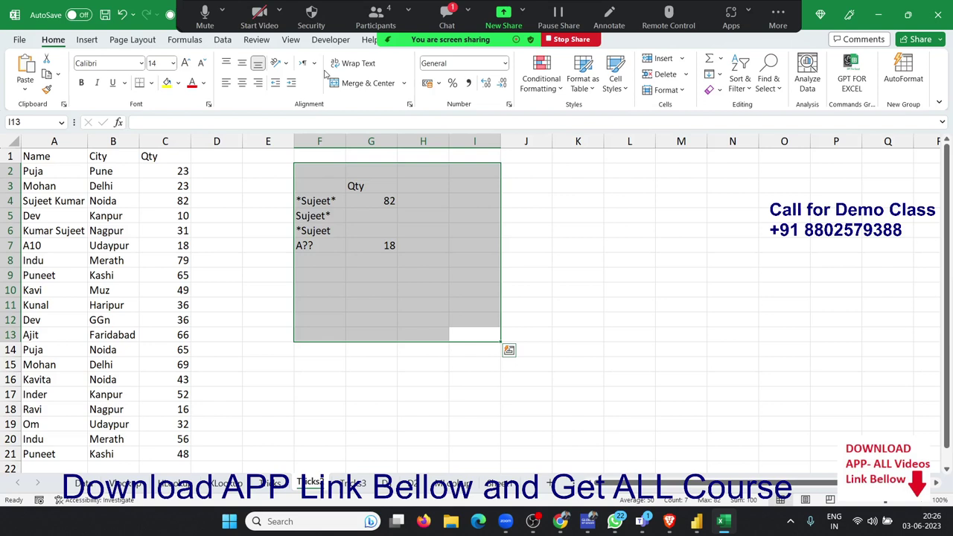
left_click(318, 245)
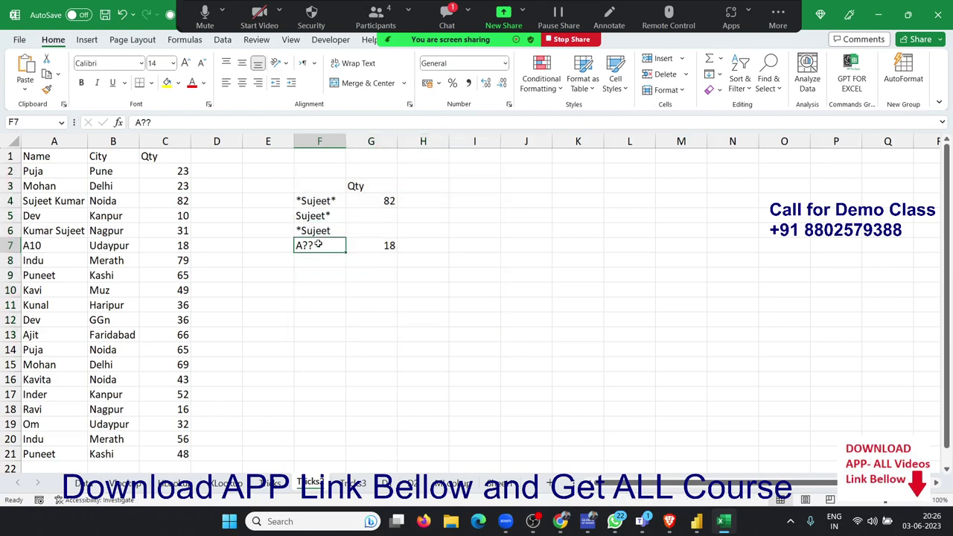
left_click(323, 202)
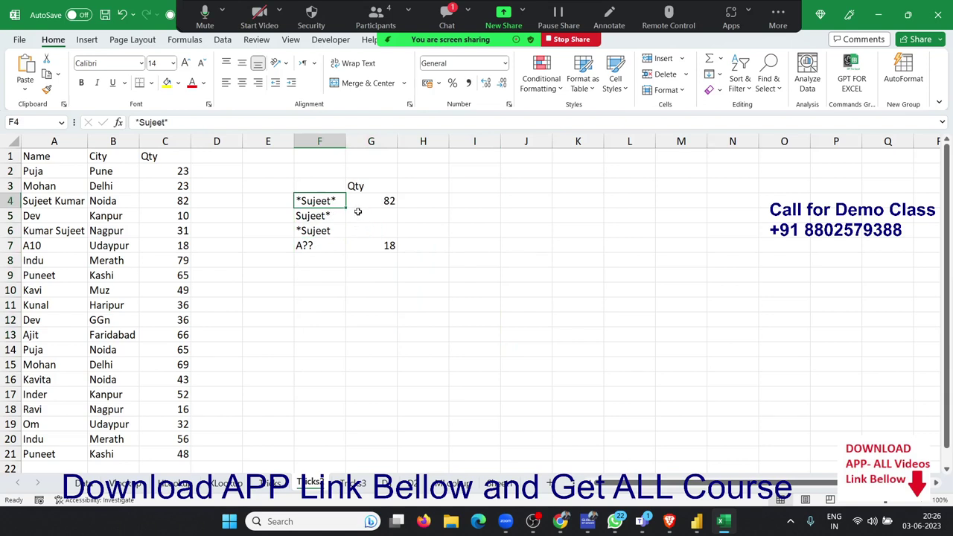
left_click(332, 214)
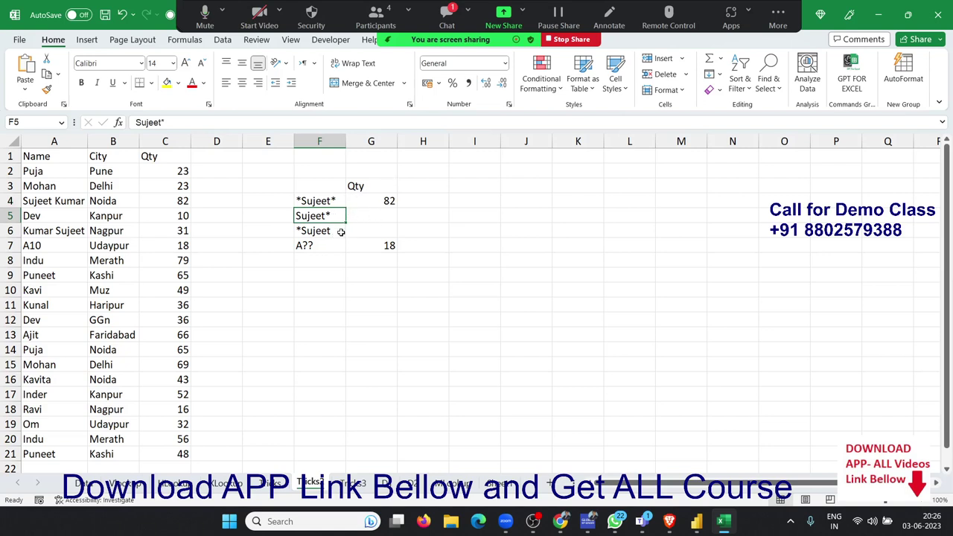
left_click_drag(339, 231, 347, 228)
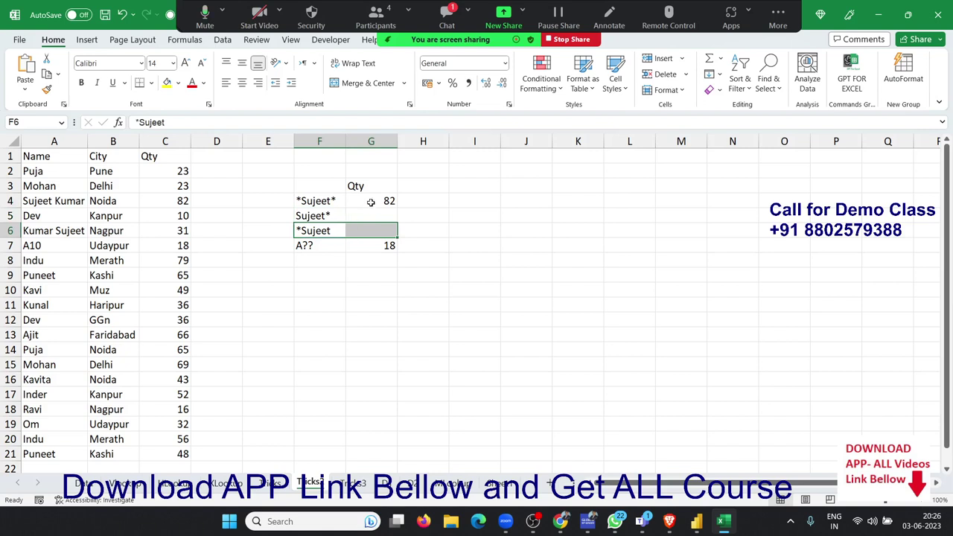
left_click(330, 245)
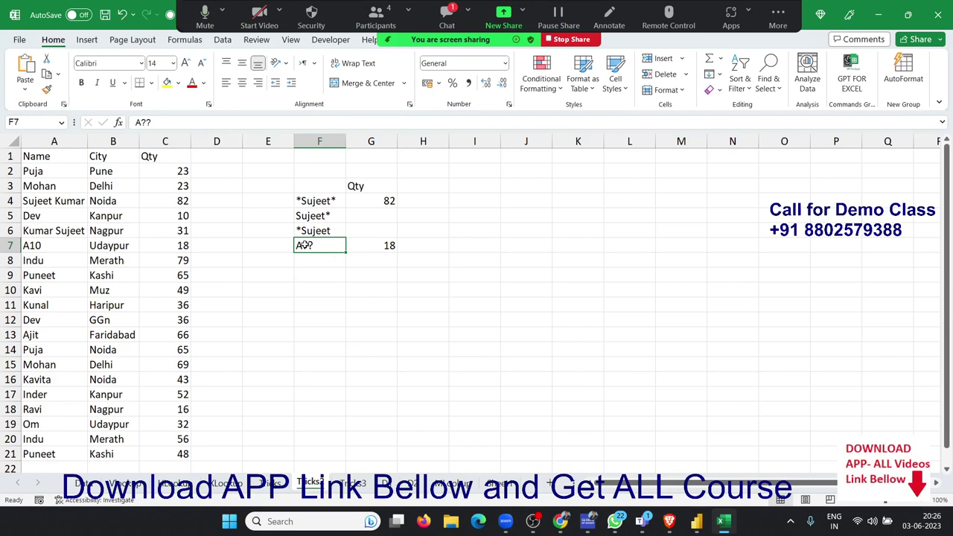
double_click(316, 245)
double_click(316, 245)
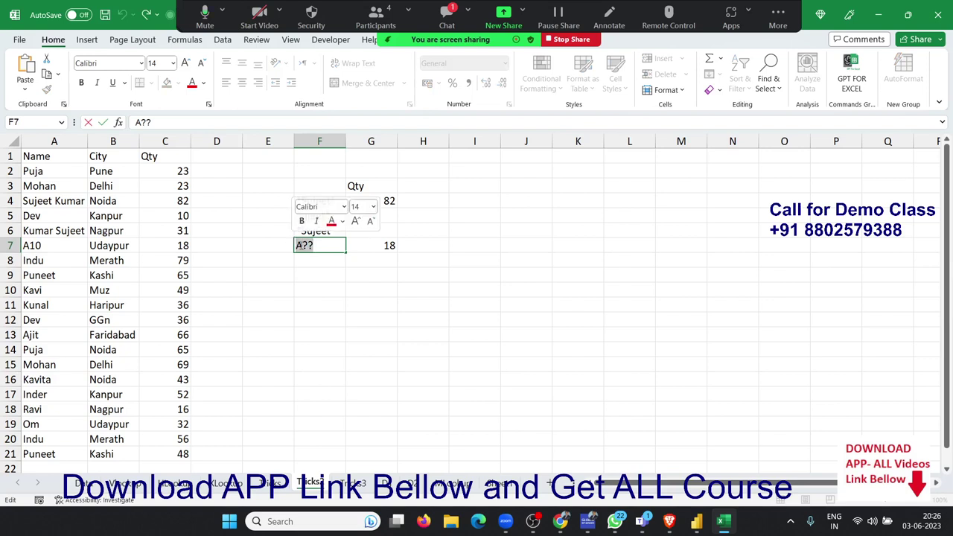
left_click(315, 246)
key("shift+Left")
key("shift+Left")
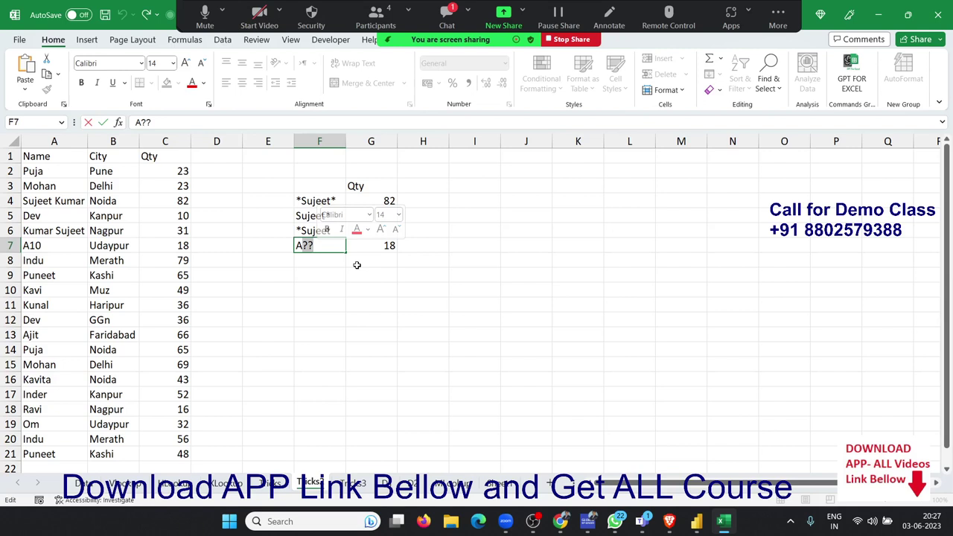
key("Return")
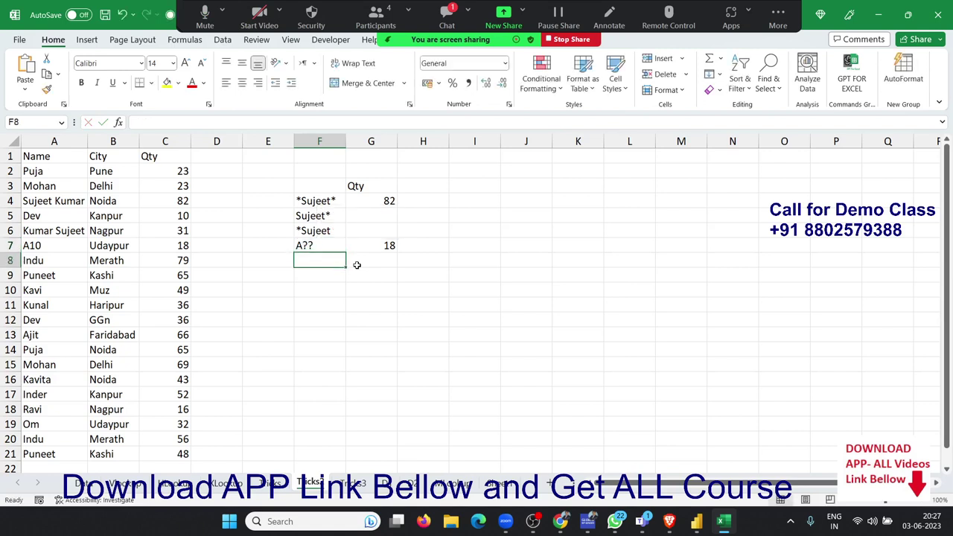
key("Down")
key("Down")
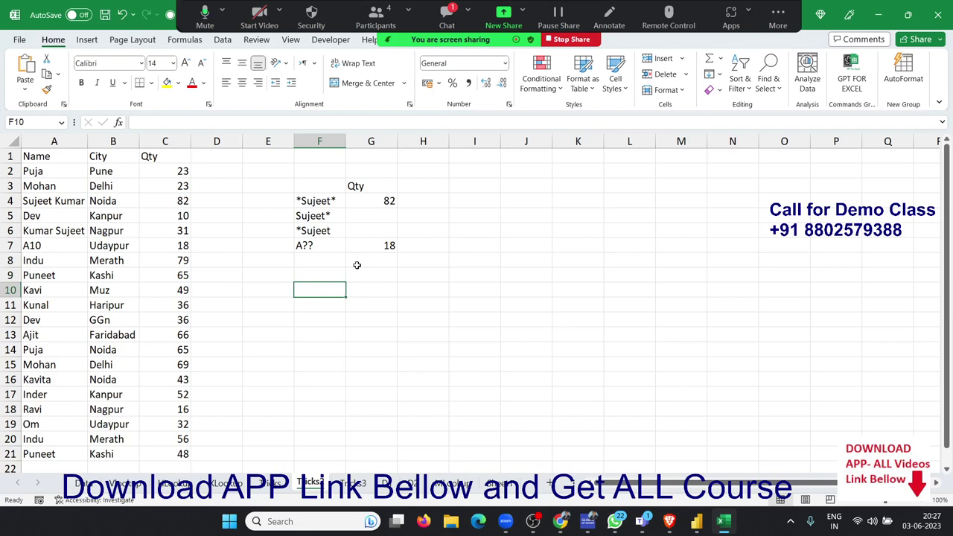
- Enter the operators >, < and >= in F10, F11 and F12
type(">")
key("Return")
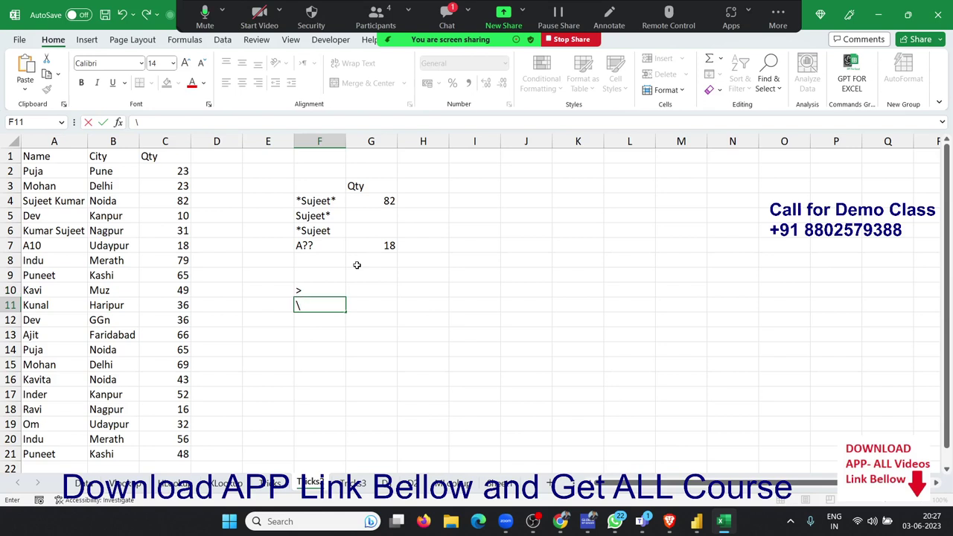
type("<\\")
key("BackSpace")
key("Return")
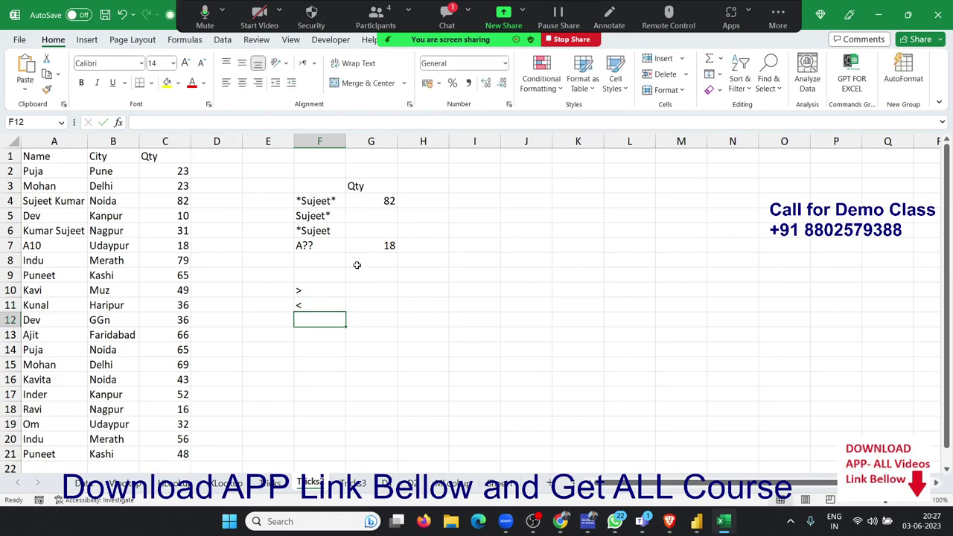
type(">=")
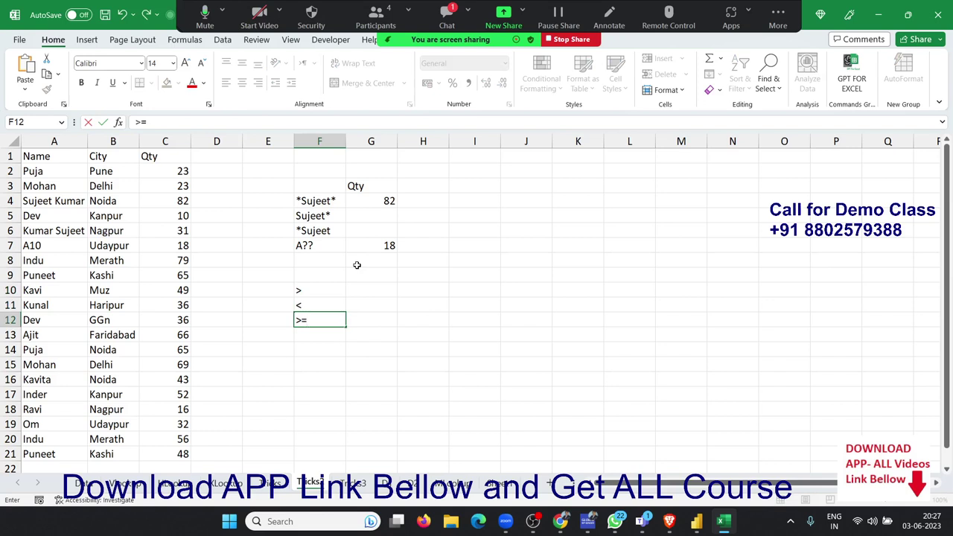
key("Return")
- Select F10:F12 and delete the three operator entries
key("Up")
key("Up")
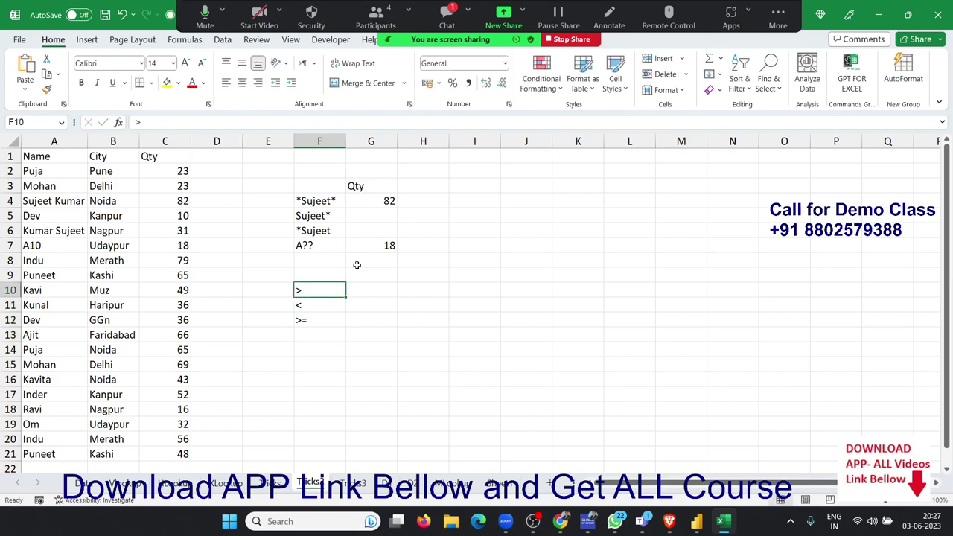
key("shift+Down")
key("shift+Down")
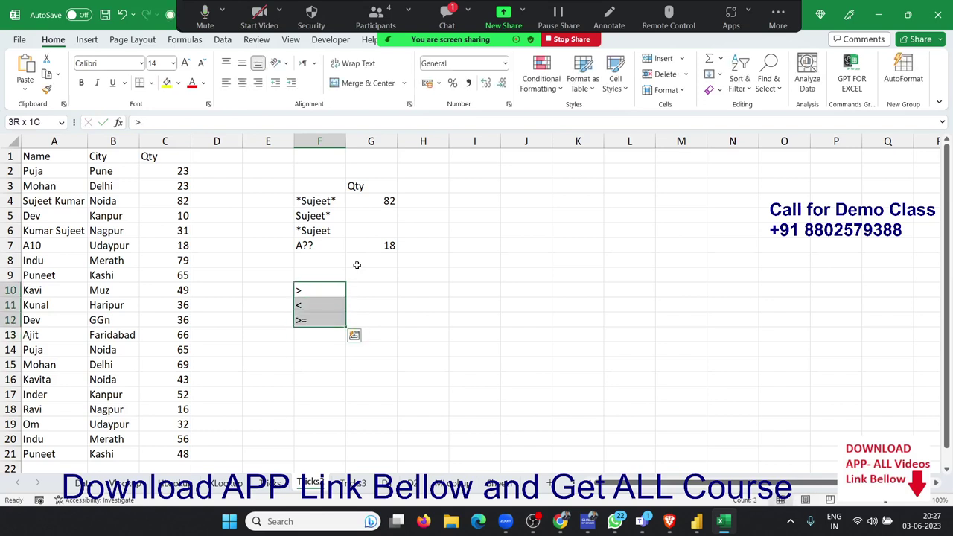
key("Delete")
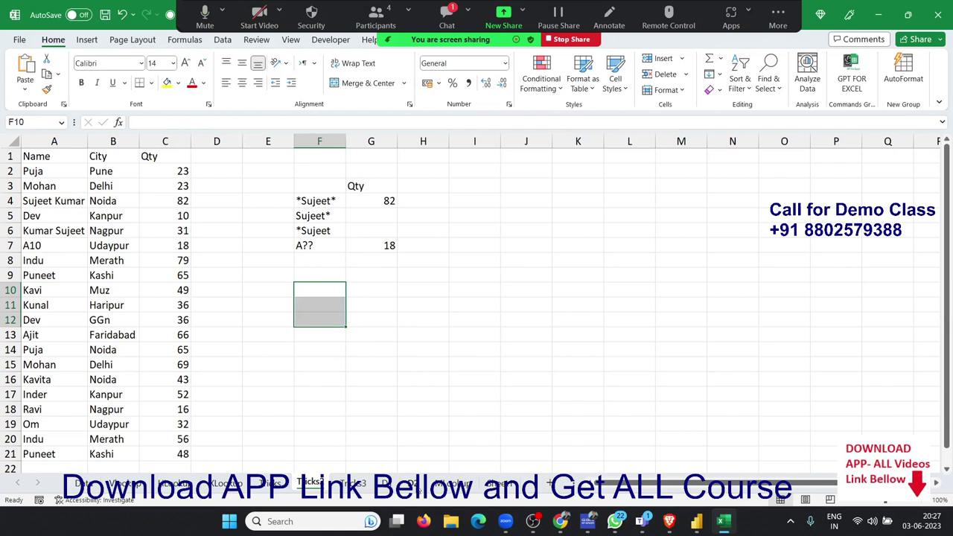
- On the Ticks3 sheet, clear the TEXTJOIN result in G3
left_click(358, 484)
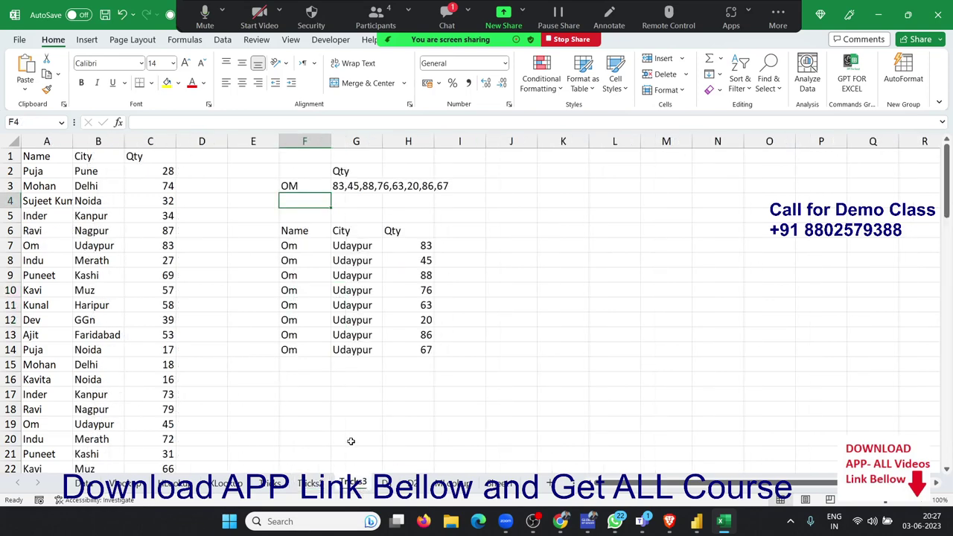
left_click(356, 187)
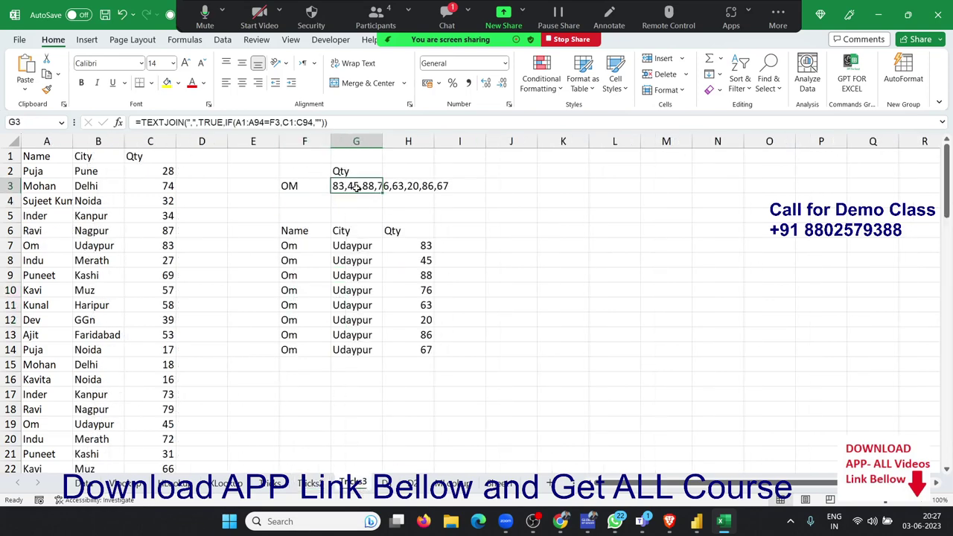
key("Delete")
- Select the FILTER spill range from F7 and delete the filtered rows
key("Down")
key("Down")
key("Down")
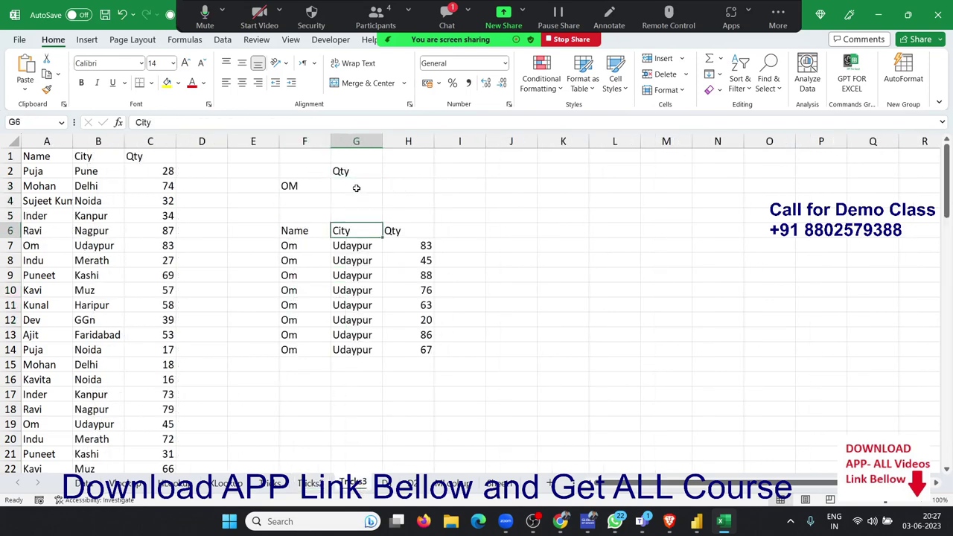
key("Left")
key("Down")
key("ctrl+shift+Down")
key("ctrl+shift+Right")
key("Delete")
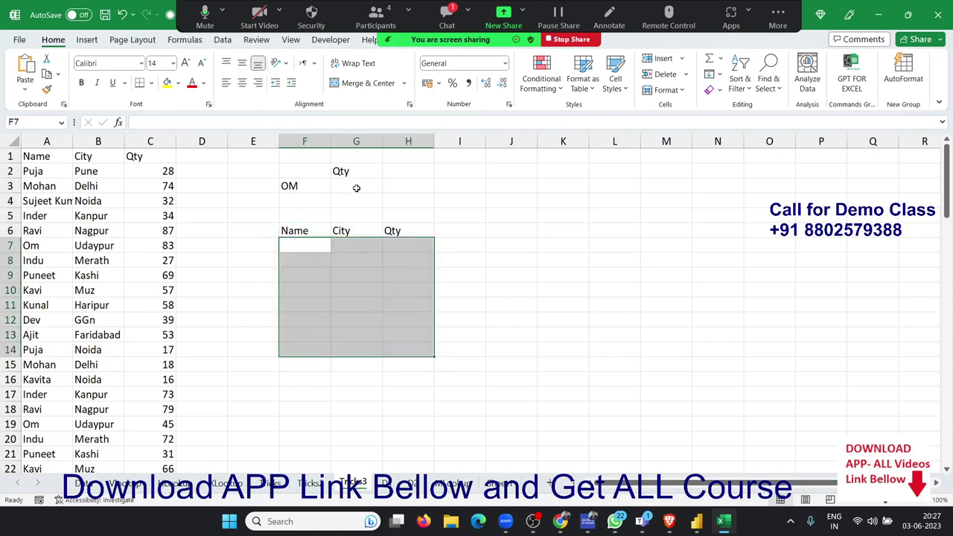
- Step through the source Qty values in column C and back to G3
key("Up")
key("Up")
key("Up")
key("Up")
key("Left")
key("Left")
key("Left")
key("Left")
key("Left")
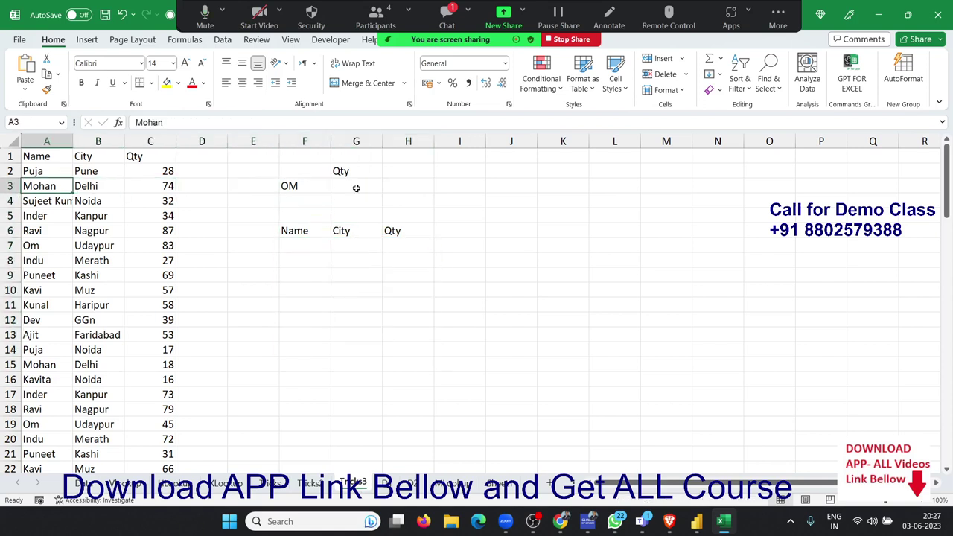
key("Up")
key("Right")
key("Right")
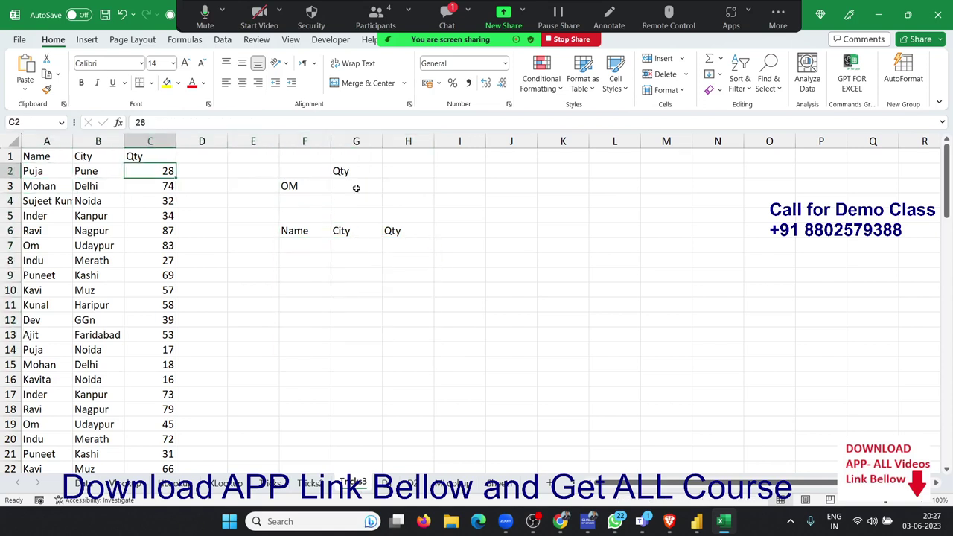
key("Down")
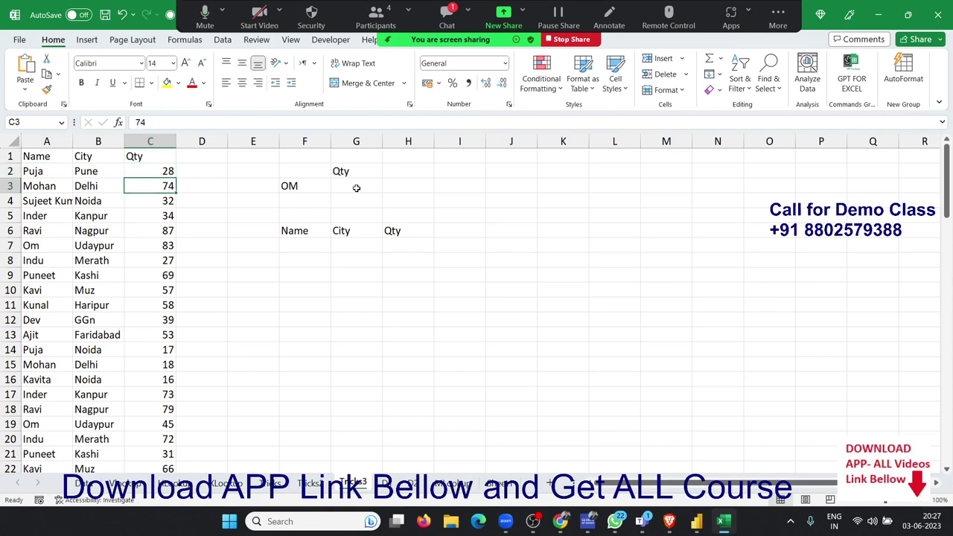
key("Up")
key("Down")
key("Down")
key("Down")
key("Down")
key("Up")
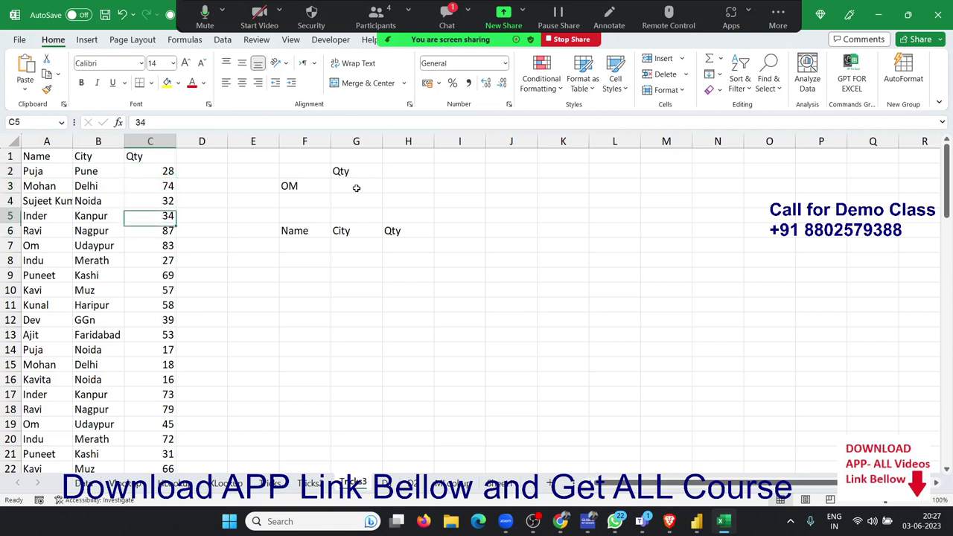
key("Up")
key("Up")
key("Right")
key("Right")
key("Right")
key("Right")
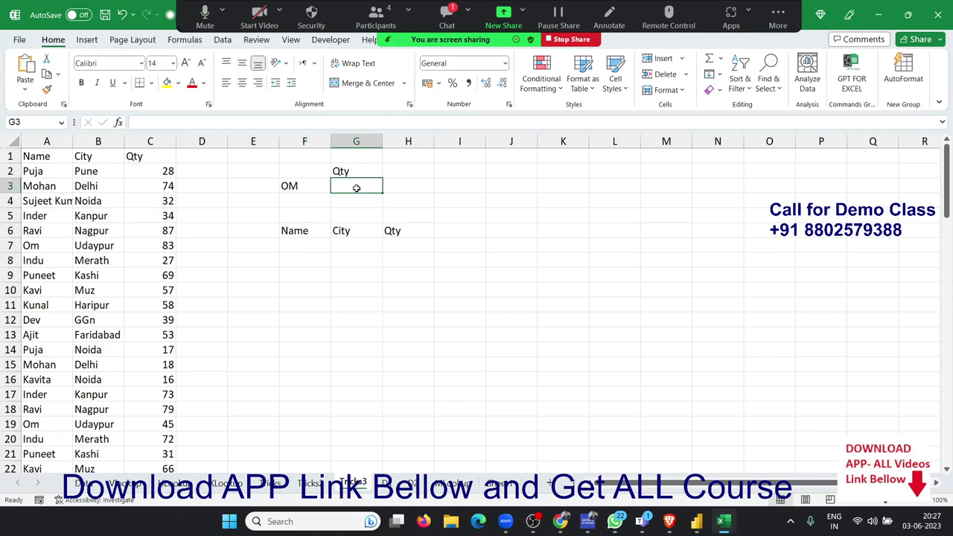
key("Left")
key("Left")
key("Left")
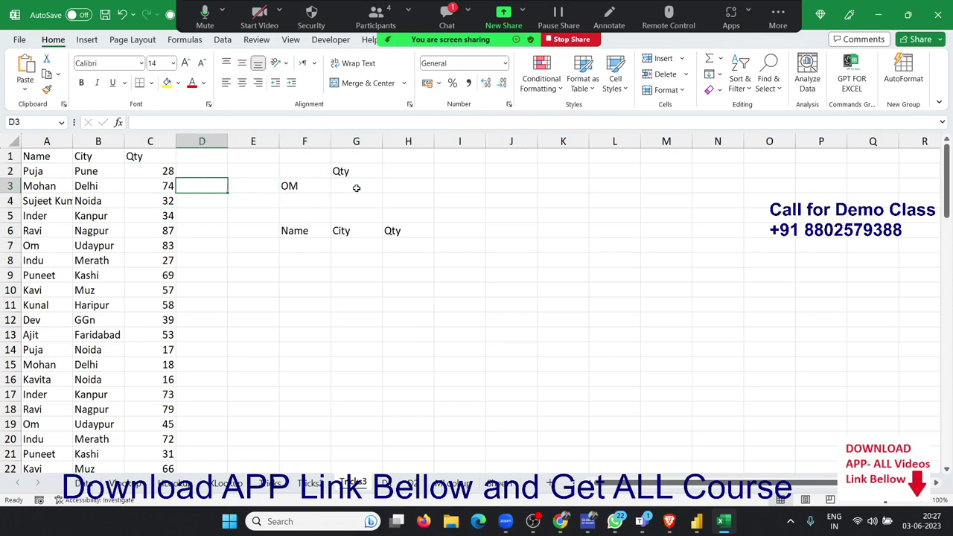
key("Left")
key("Up")
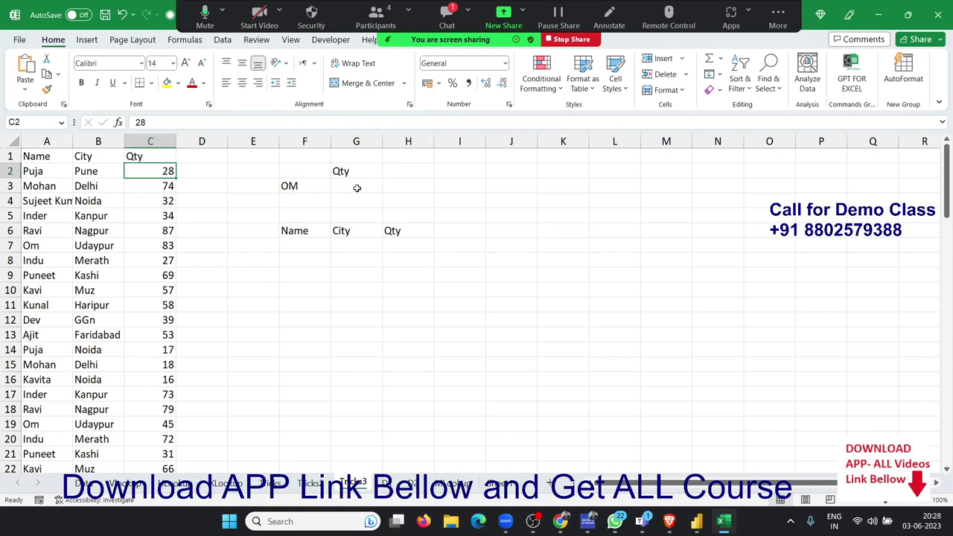
key("Down")
key("Down")
key("Down")
key("Down")
key("Down")
key("Down")
key("Down")
key("Down")
key("Down")
key("Down")
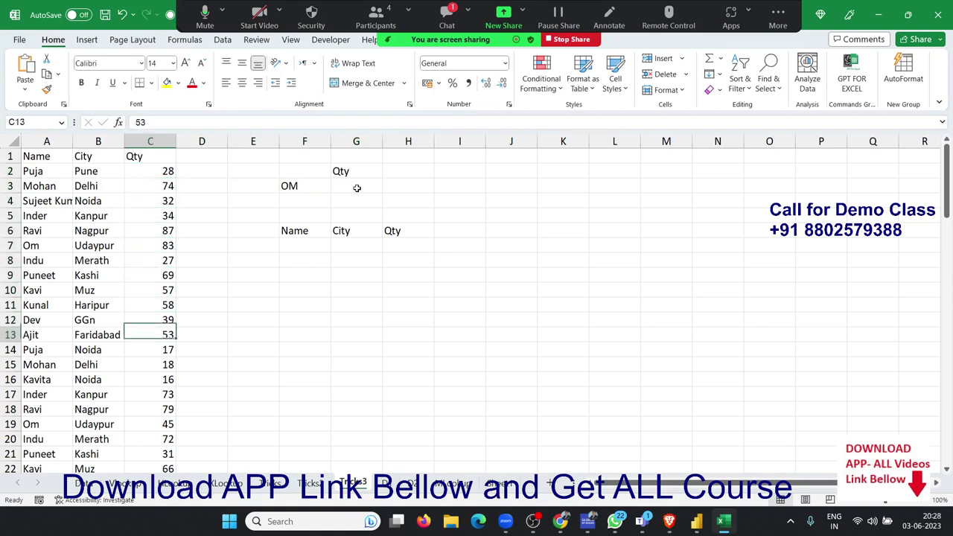
key("Down")
key("Down")
key("Up")
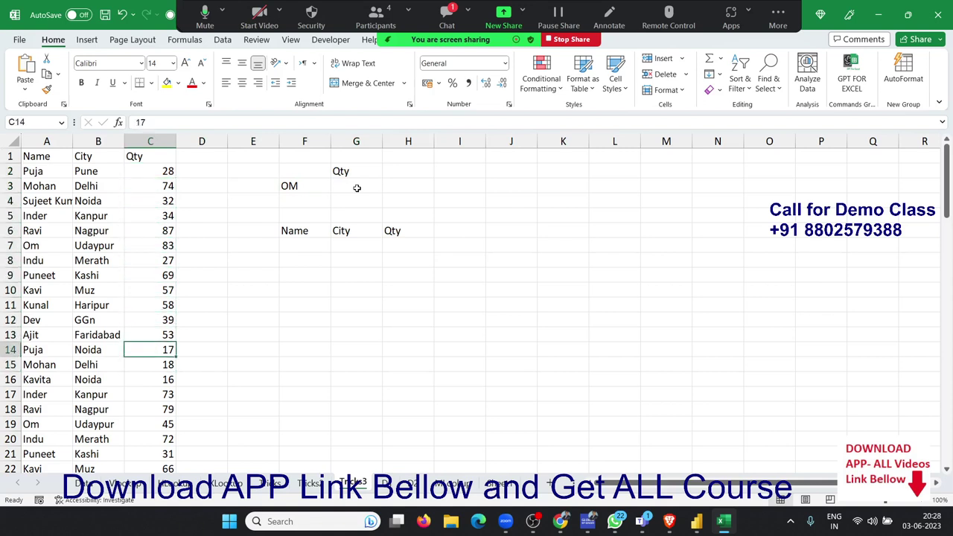
- In G3, begin =TEXTJOIN(",",TRUE,IF( with a comma delimiter and ignore-empty TRUE
key("Up")
key("Up")
key("Up")
key("Up")
key("Up")
key("Up")
key("ctrl+Up")
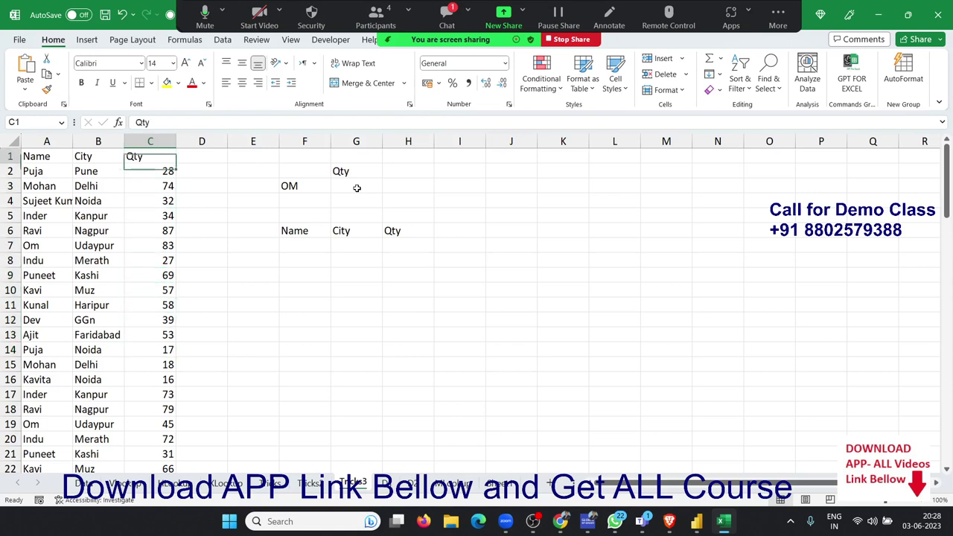
key("Right")
key("Right")
key("Right")
key("Right")
key("Down")
key("Down")
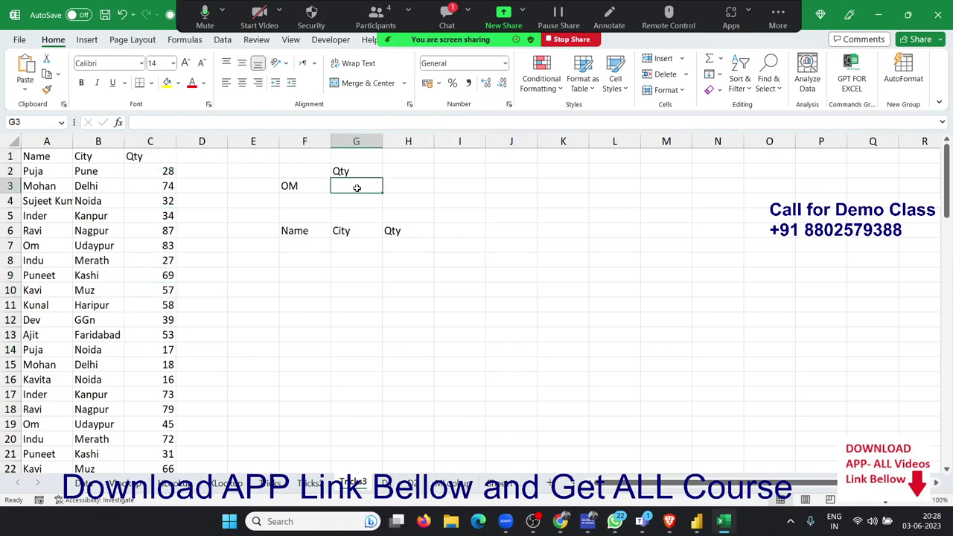
type("=")
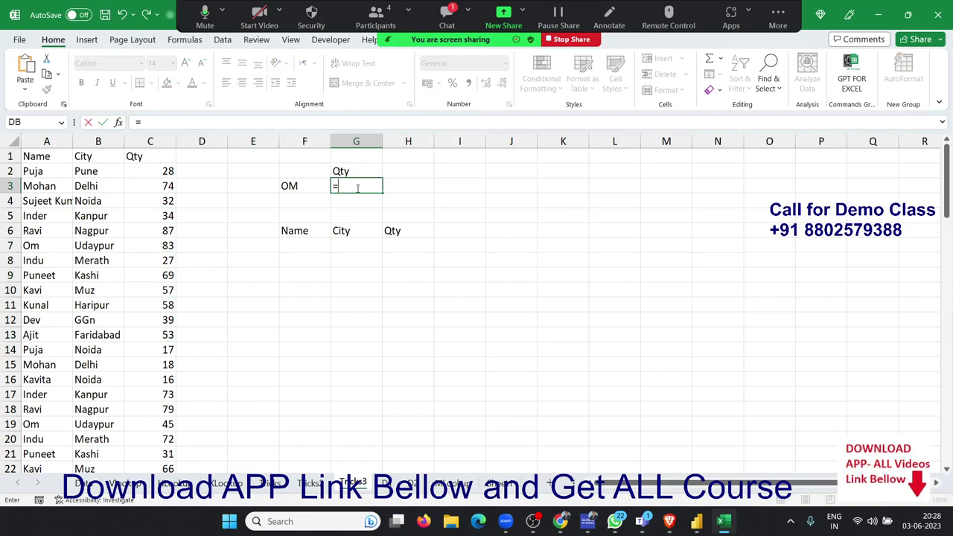
type("te")
key("Down")
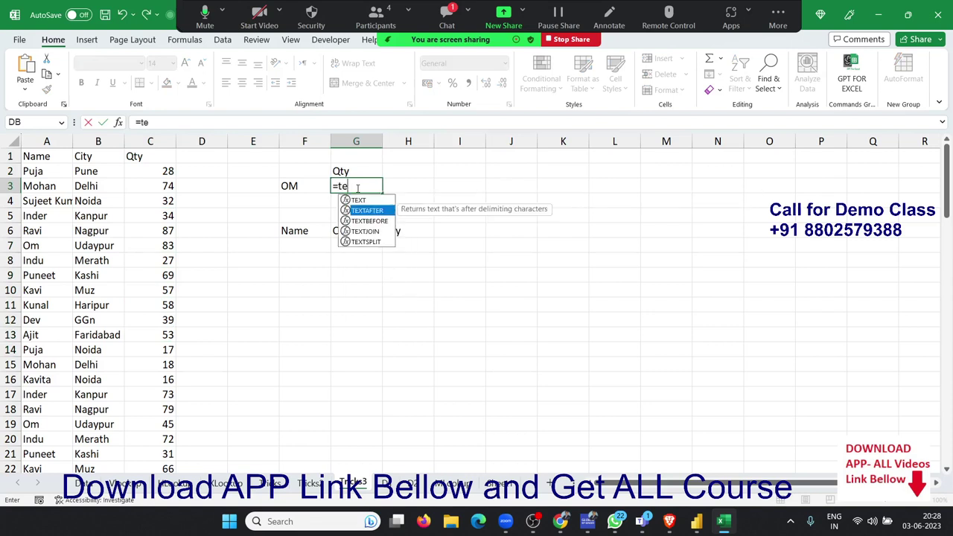
key("Down")
key("Down")
key("Tab")
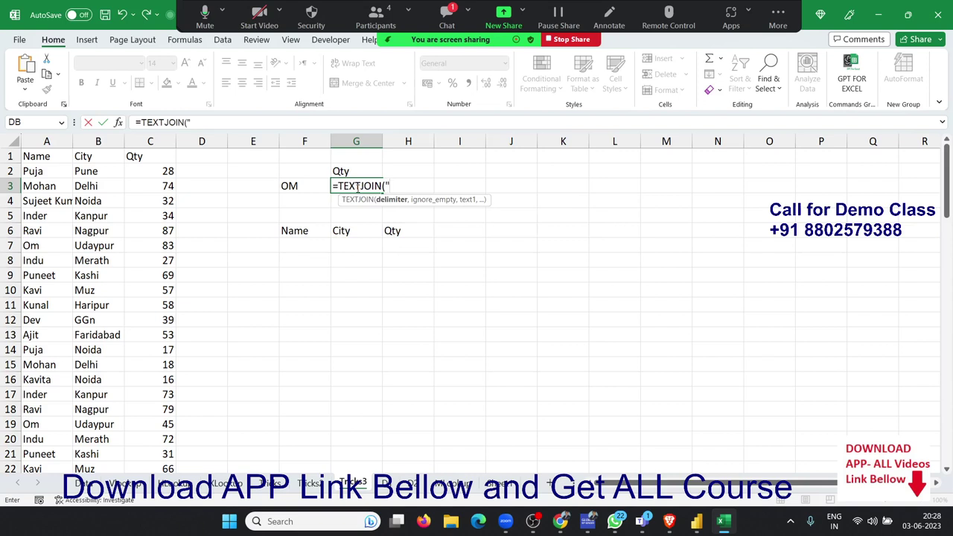
type(",\",")
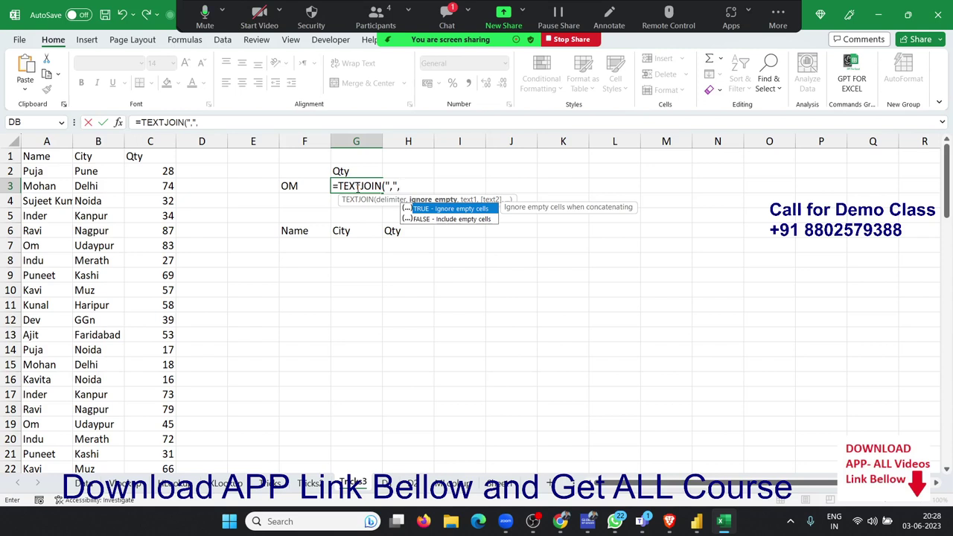
key("Tab")
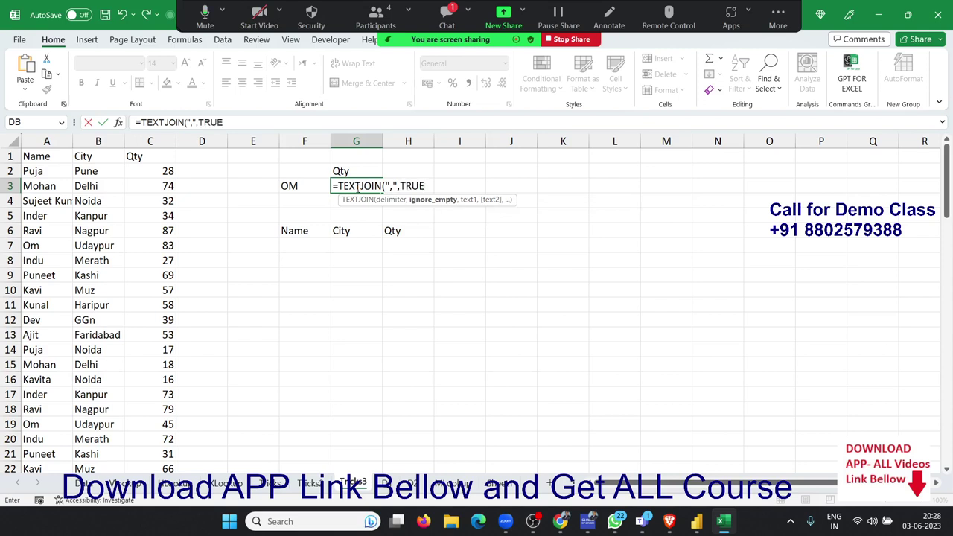
type(",i")
key("Tab")
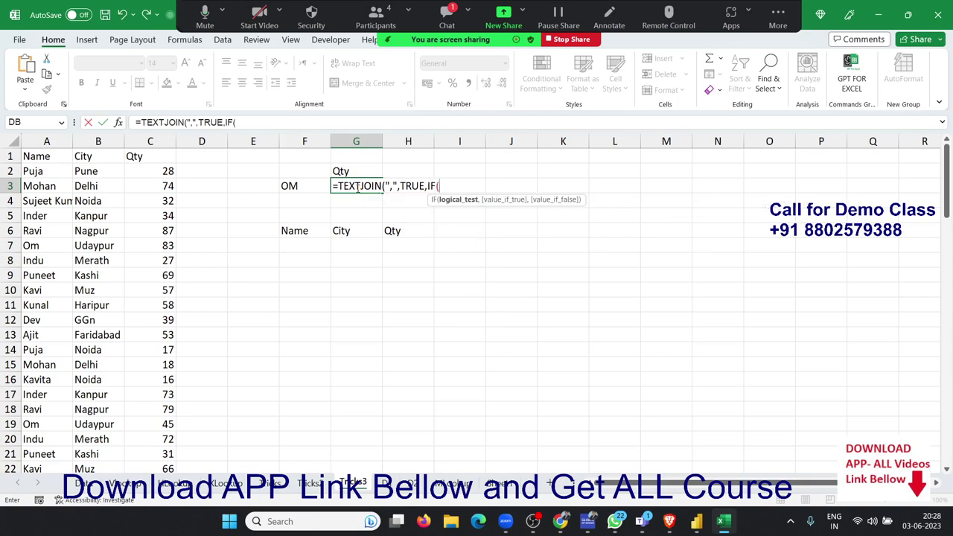
- Complete IF(A2:A94=F3,C2:C94,"") and enter it, giving 83,40,88,76,63,20,86,67
key("Left")
key("Left")
key("Left")
key("Left")
key("Left")
key("Left")
key("Up")
key("ctrl+shift+Down")
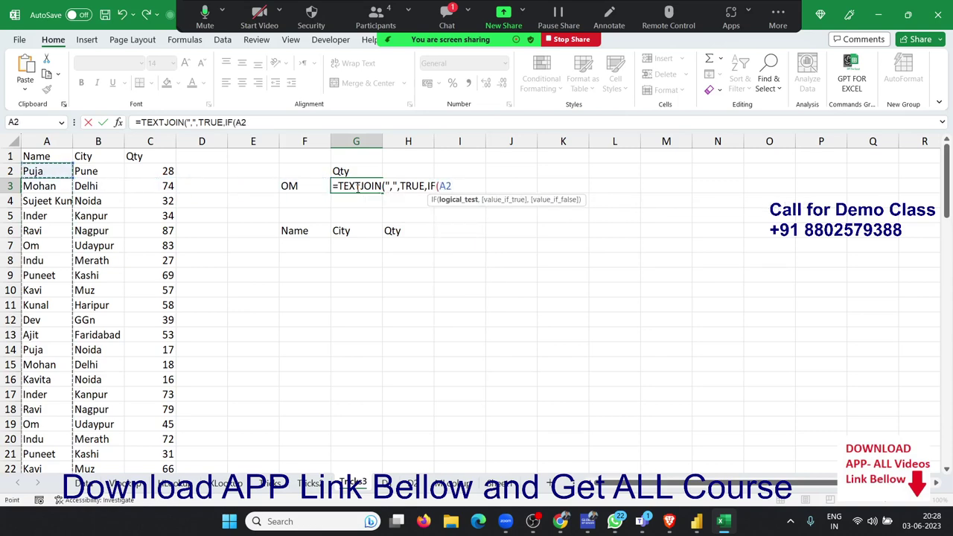
type(":A94=")
key("Up")
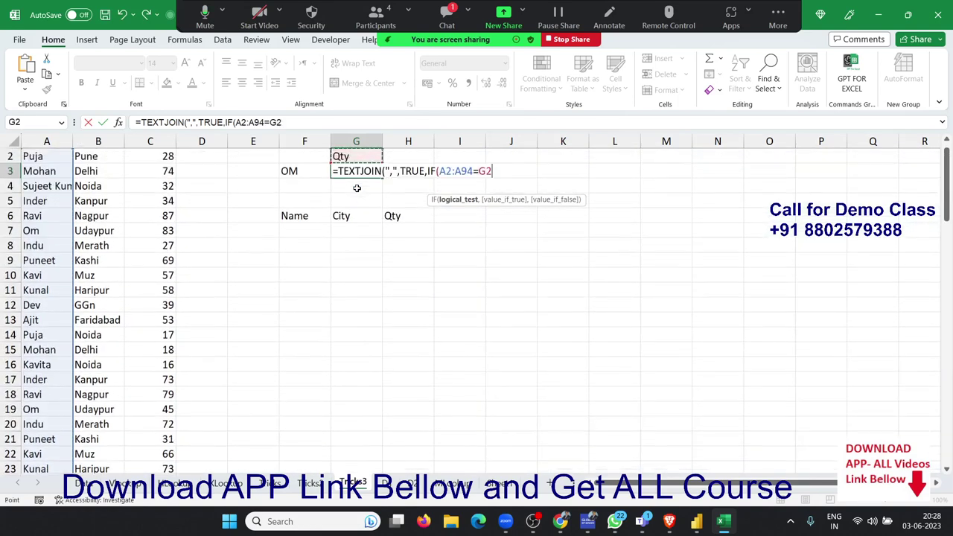
key("Left")
key("Down")
type(",")
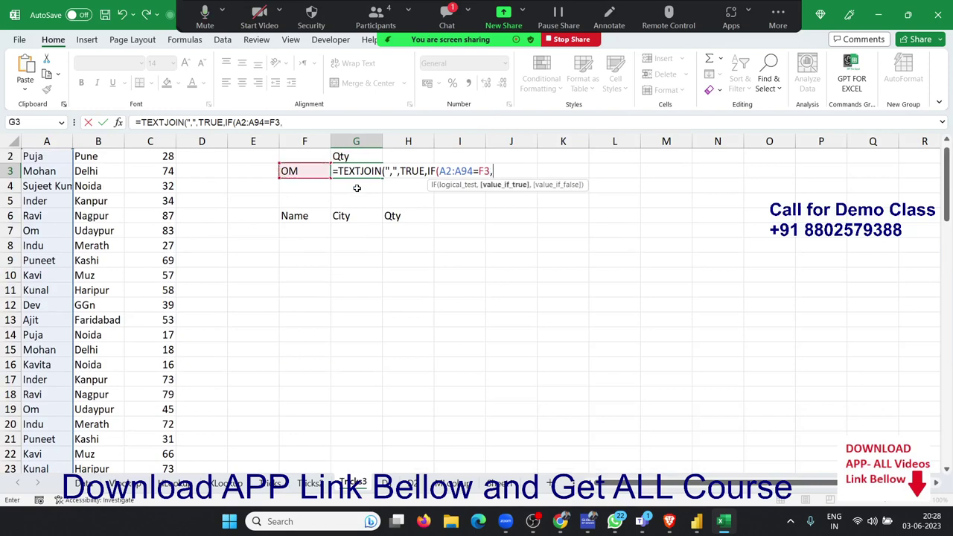
key("Left")
key("Left")
key("Left")
key("Left")
key("Up")
key("Up")
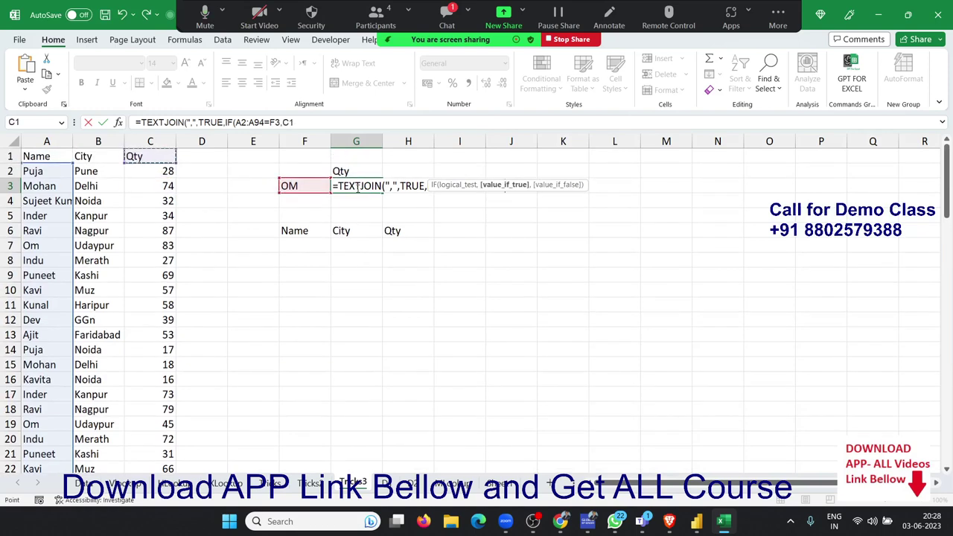
key("Down")
key("ctrl+shift+Down")
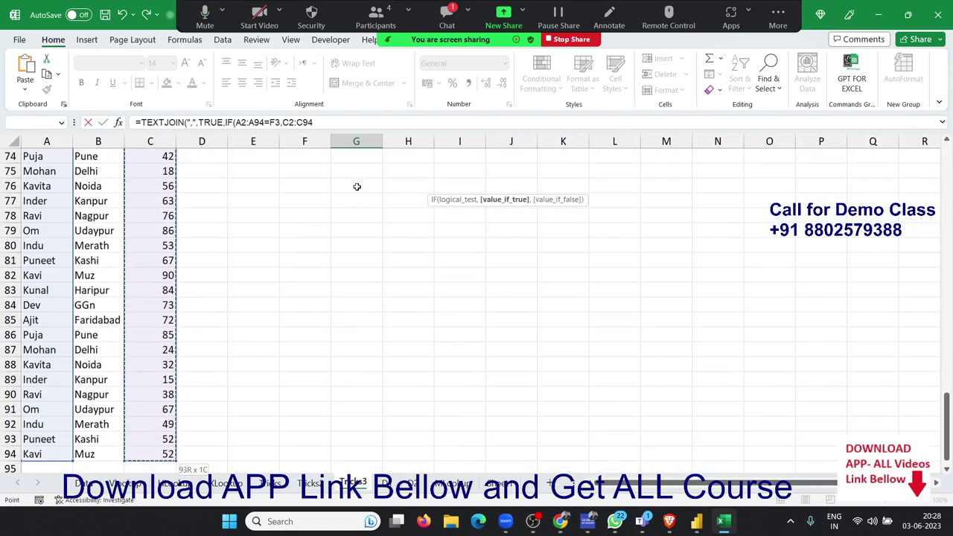
type(",")
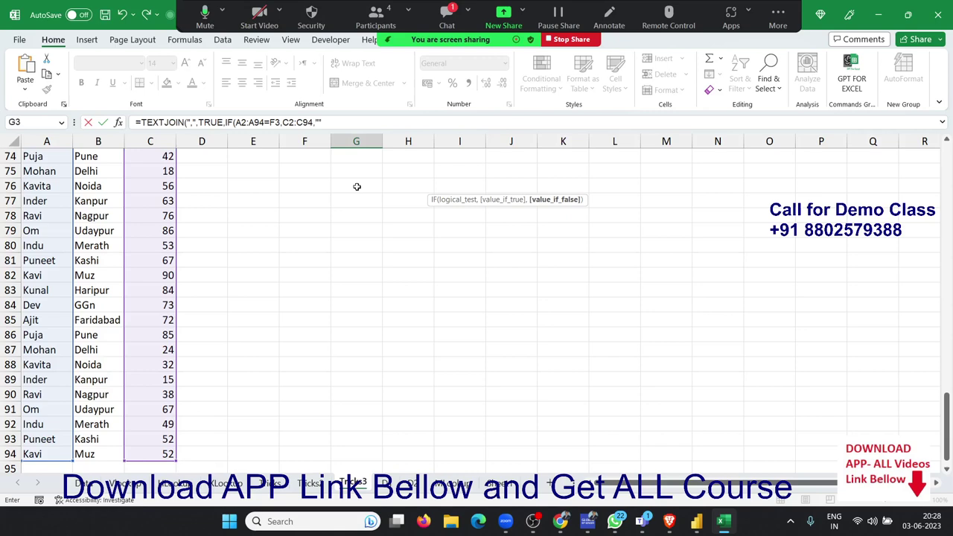
type(")")
key("Return")
key("Return")
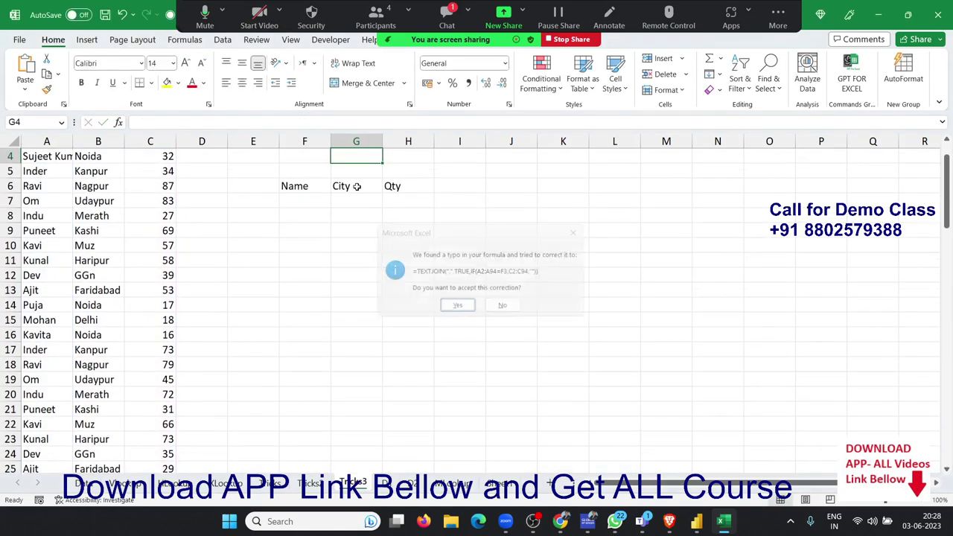
scroll(357, 186, "up", 1)
left_click(357, 186)
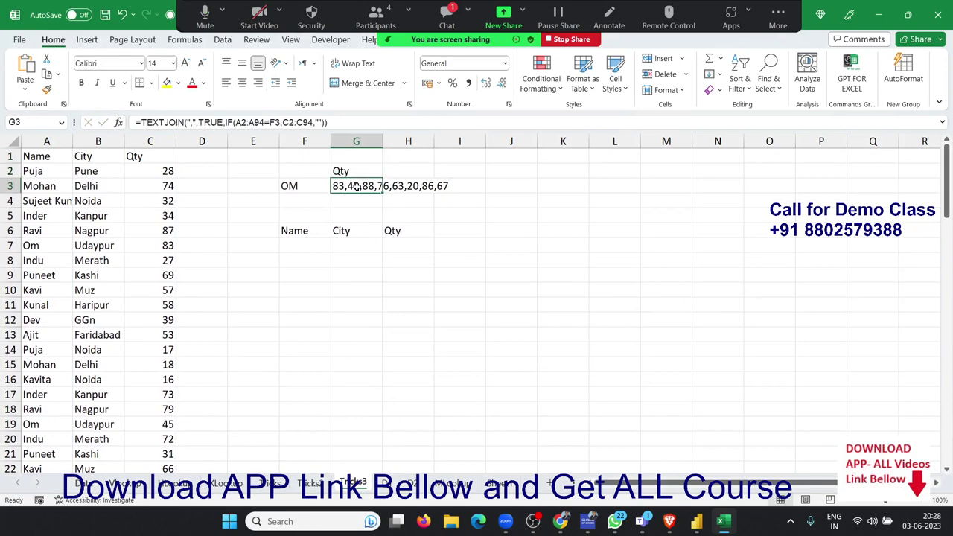
left_click(180, 44)
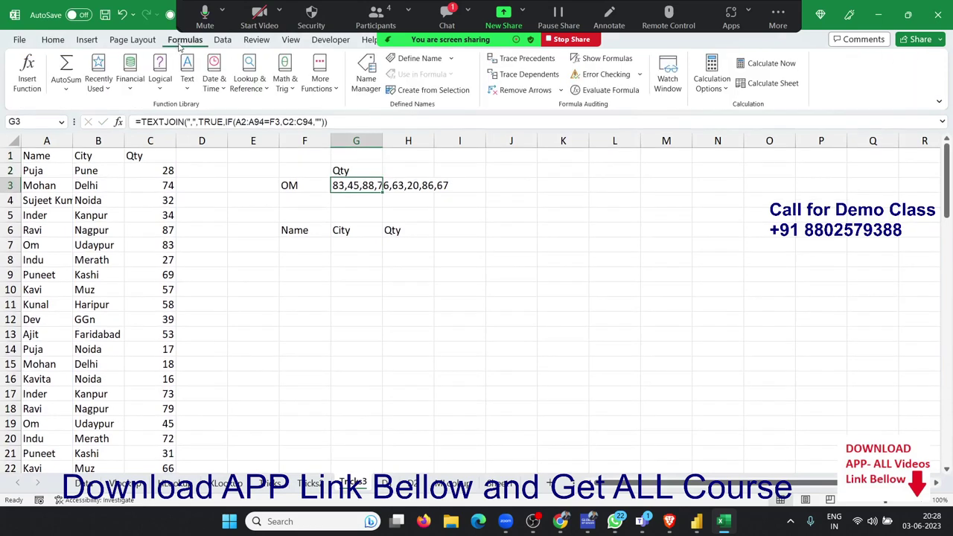
left_click(607, 89)
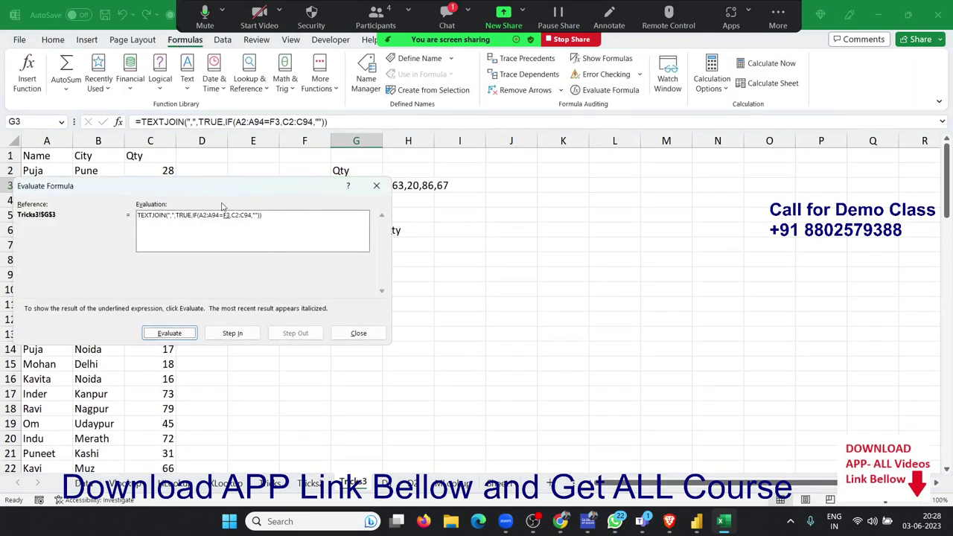
left_click_drag(222, 188, 664, 206)
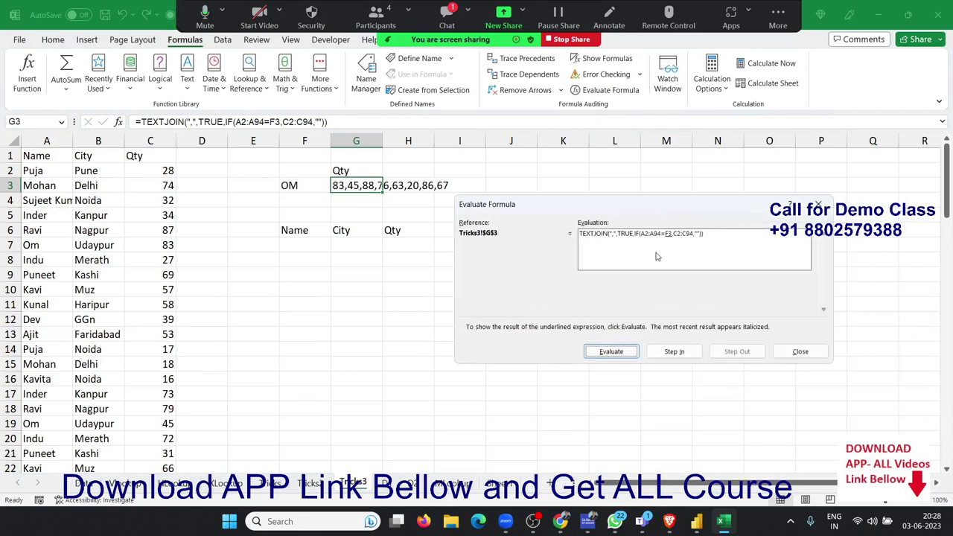
left_click(611, 351)
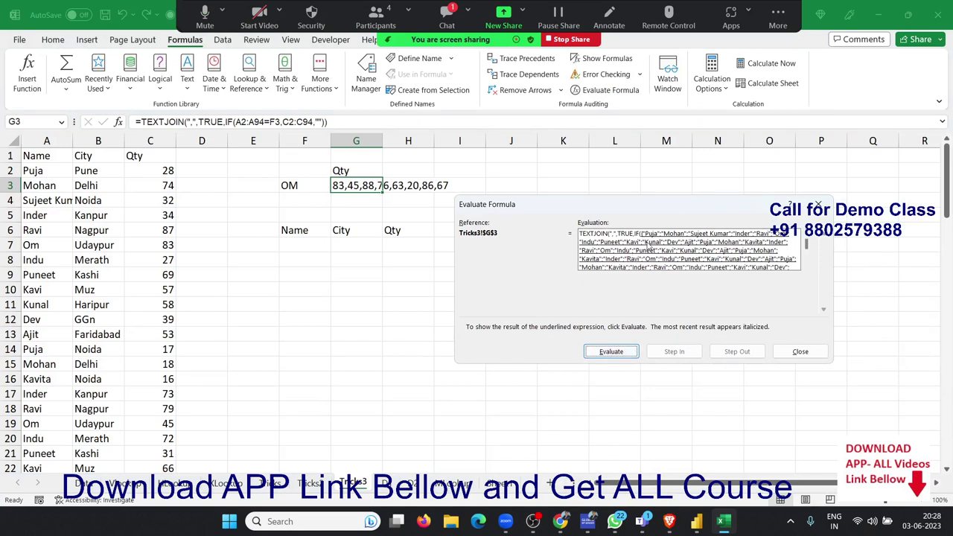
left_click(626, 353)
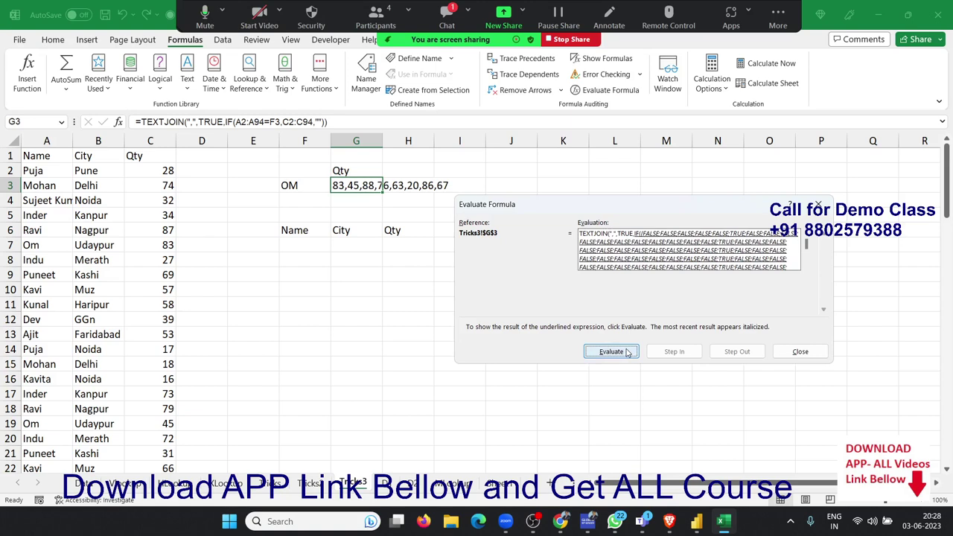
left_click(628, 354)
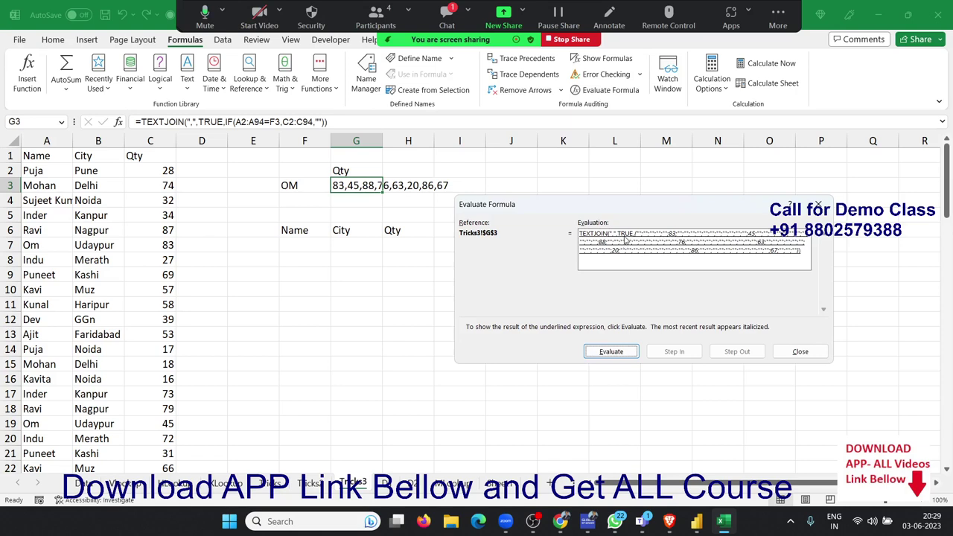
left_click(611, 352)
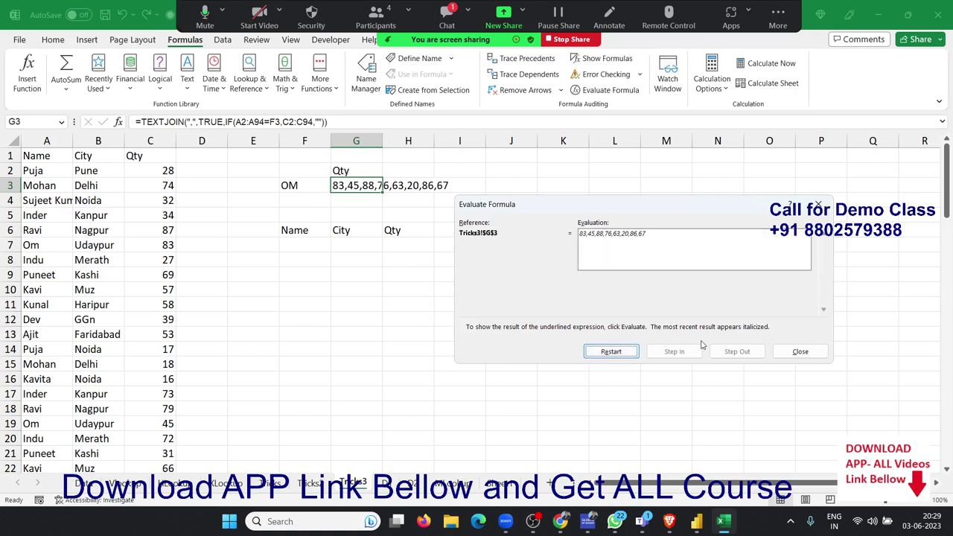
left_click(798, 352)
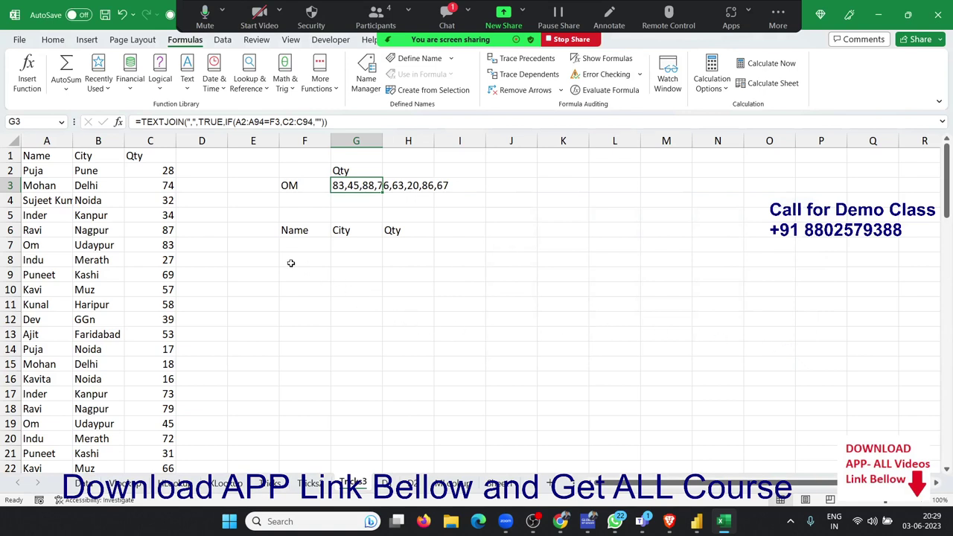
- Start a FILTER formula in F7 over the data range A1:C94
mouse_move(298, 250)
left_mouse_down()
mouse_move(383, 325)
mouse_move(396, 355)
left_mouse_up()
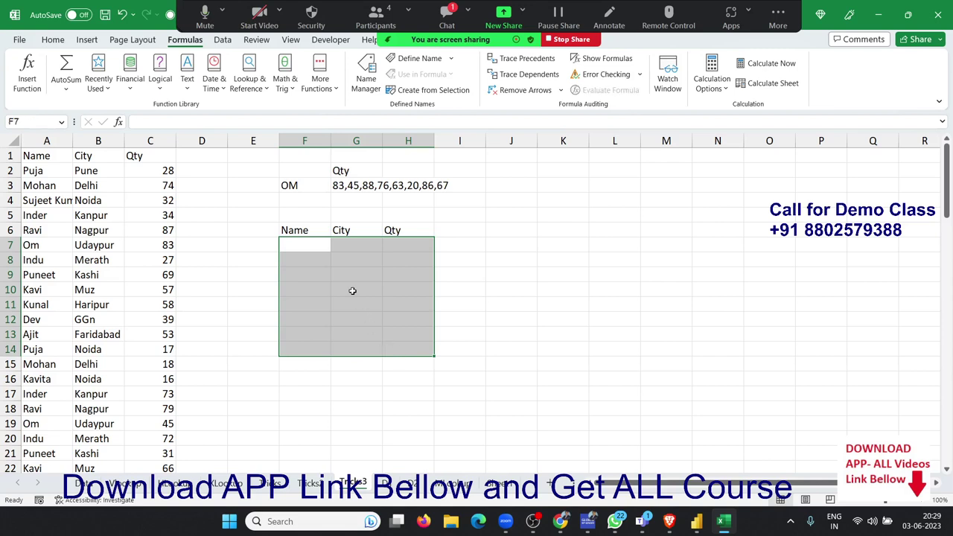
left_click(318, 245)
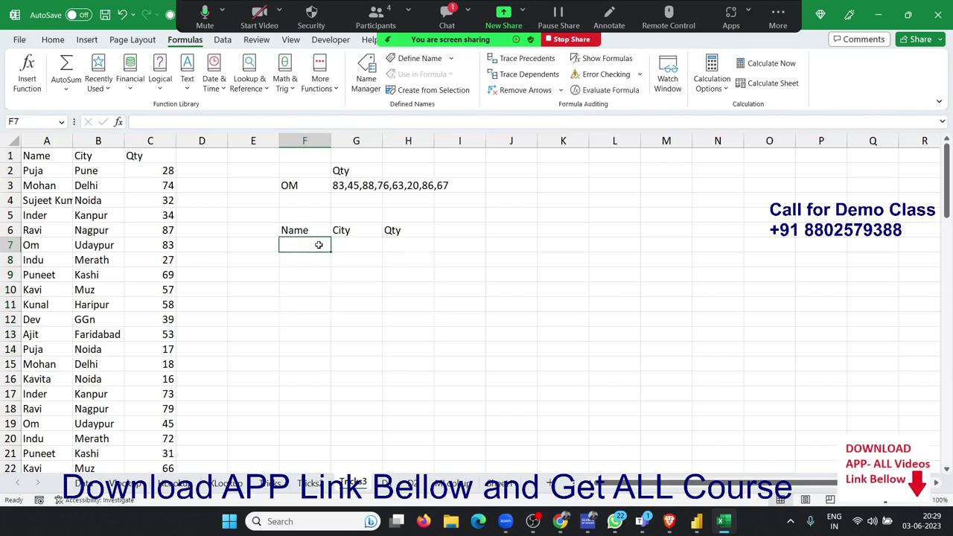
type("=fil")
key("Tab")
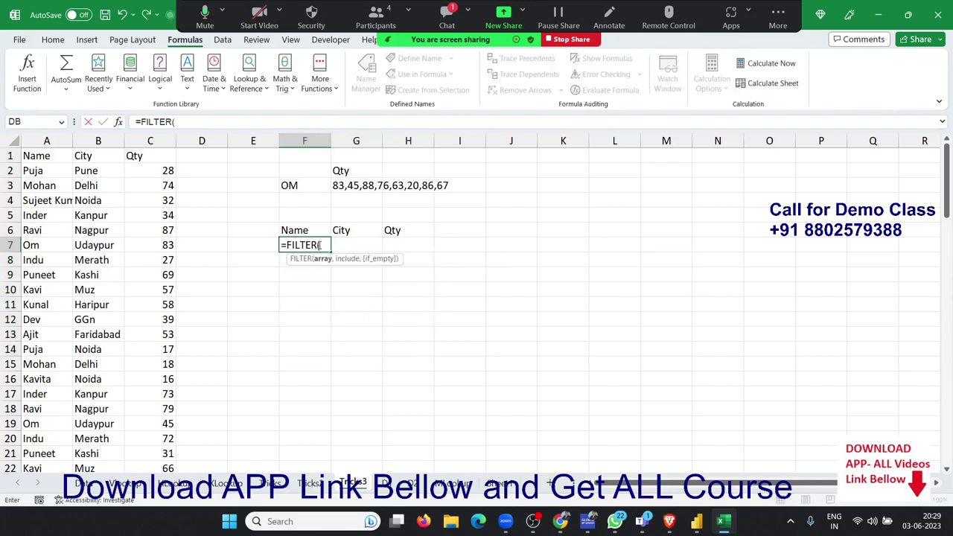
key("Left")
key("Left")
key("Left")
key("Left")
key("Left")
key("ctrl+Up")
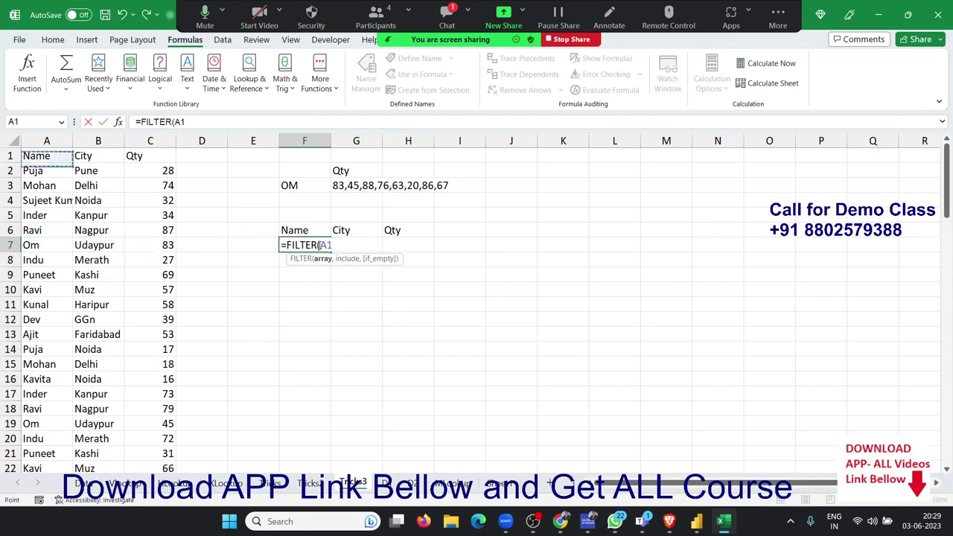
key("ctrl+shift+Right")
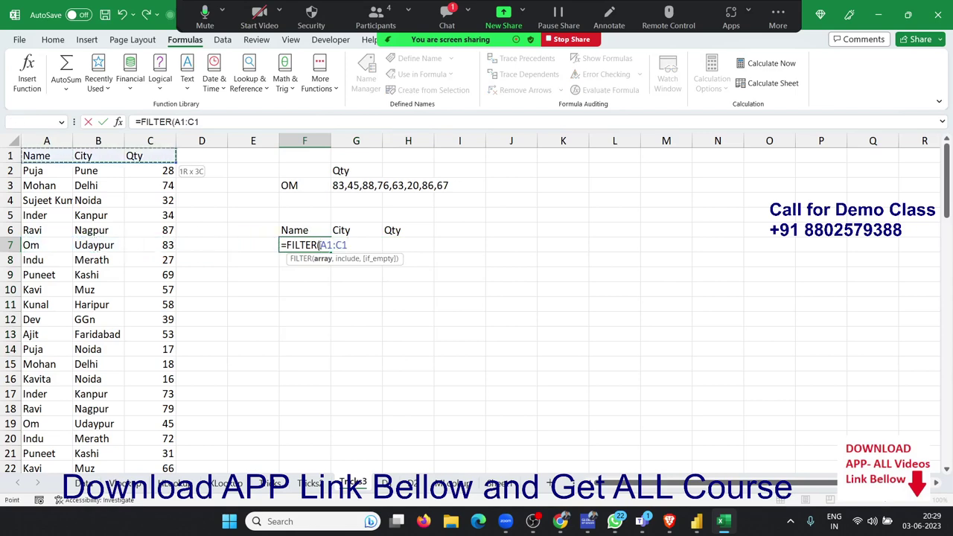
key("ctrl+shift+Down")
- Add the condition A1:A94=F3 and commit, spilling OM's eight Udaypur rows
type(",")
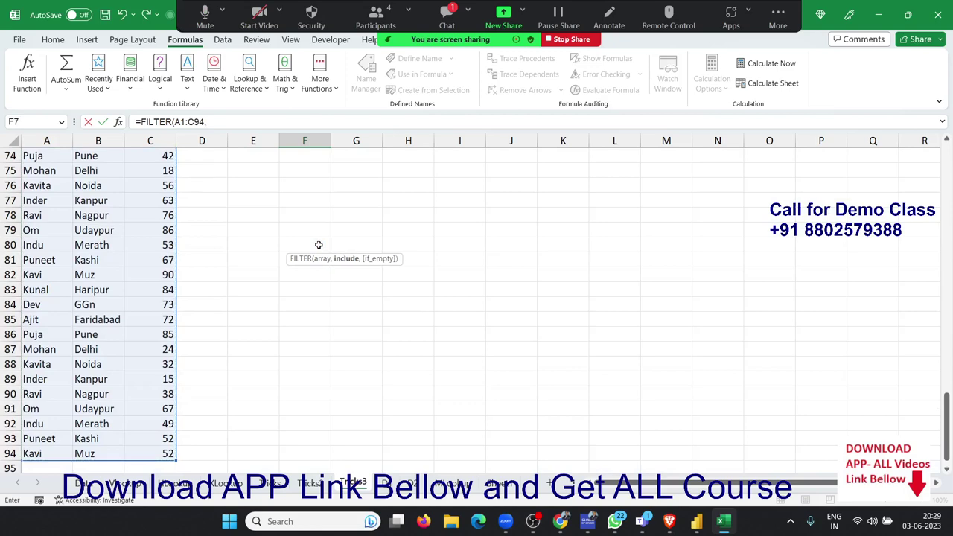
key("Left")
key("Left")
key("Left")
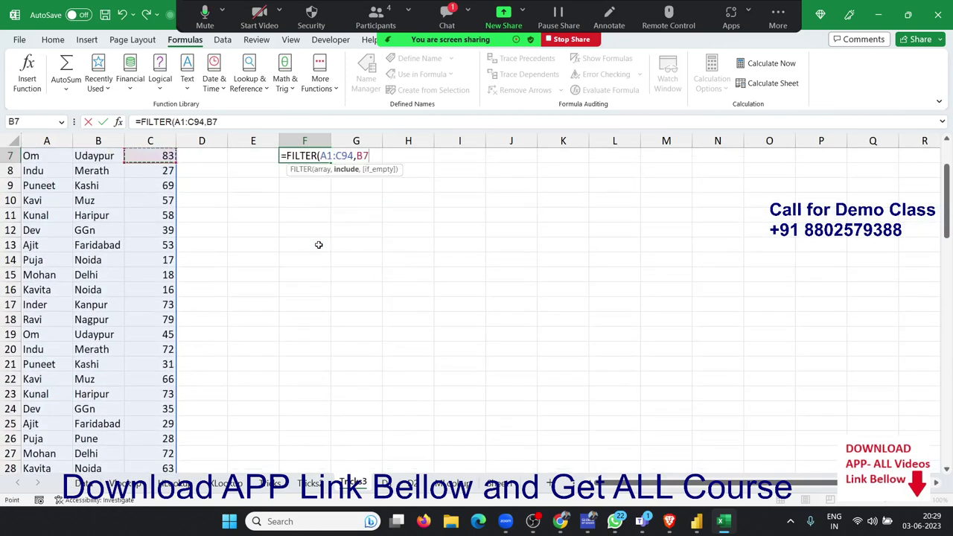
key("Left")
key("Up")
key("Up")
key("Up")
key("Up")
key("Up")
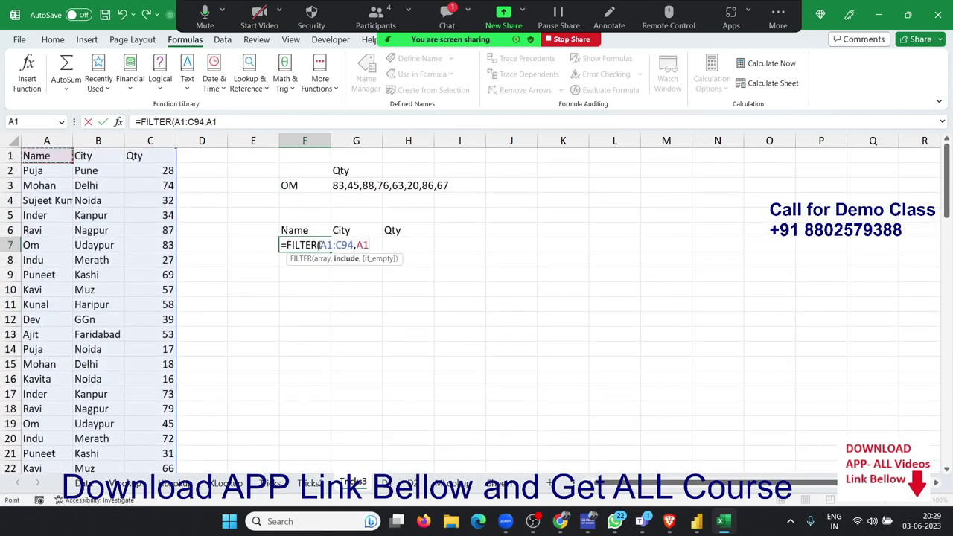
key("ctrl+shift+Down")
type(":A94=")
key("Up")
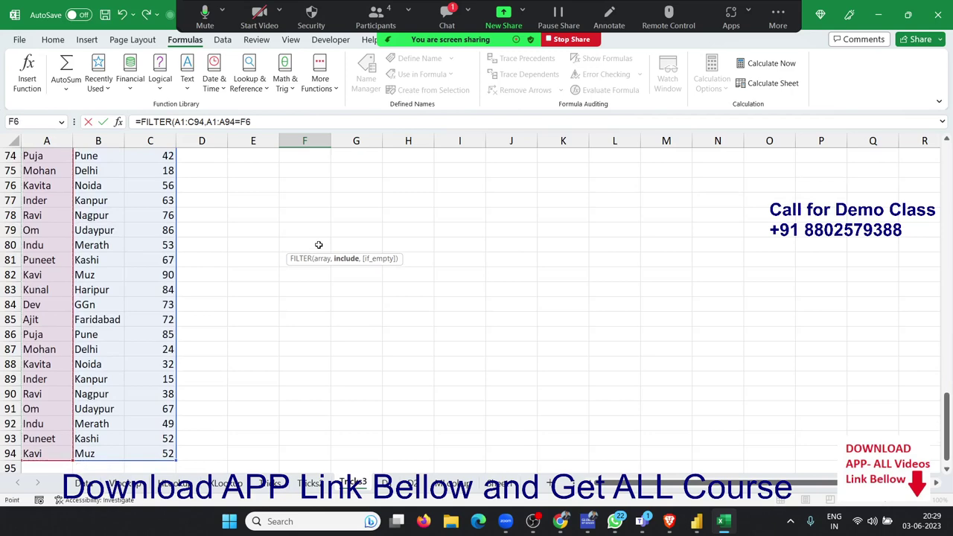
key("Up")
key("Up")
key("Up")
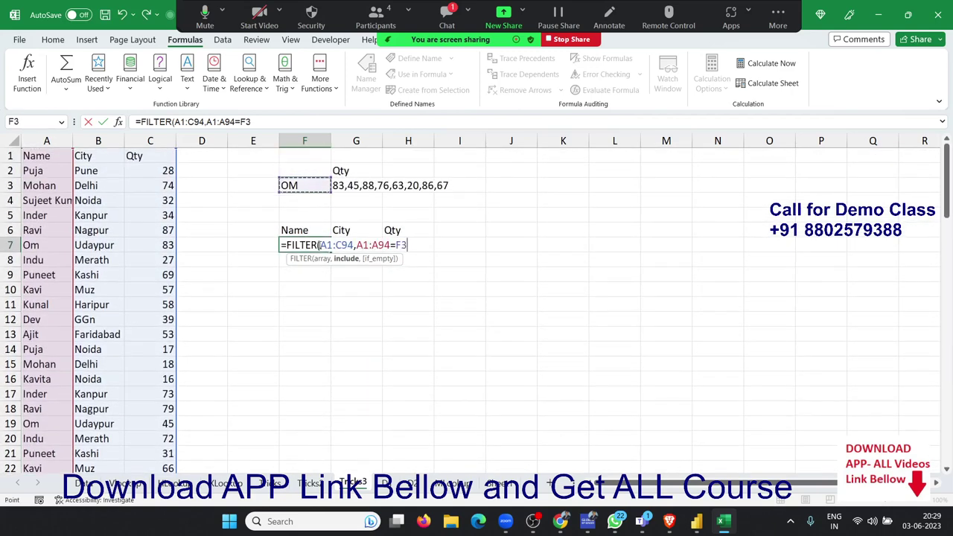
key("Return")
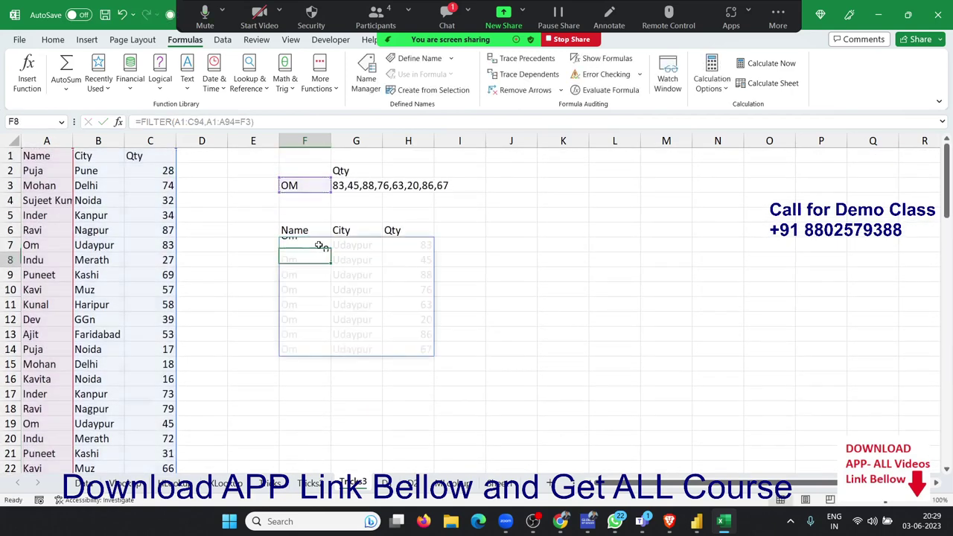
- Change the lookup name in F3 to Ravi
key("Up")
key("Up")
key("Up")
key("Up")
key("Up")
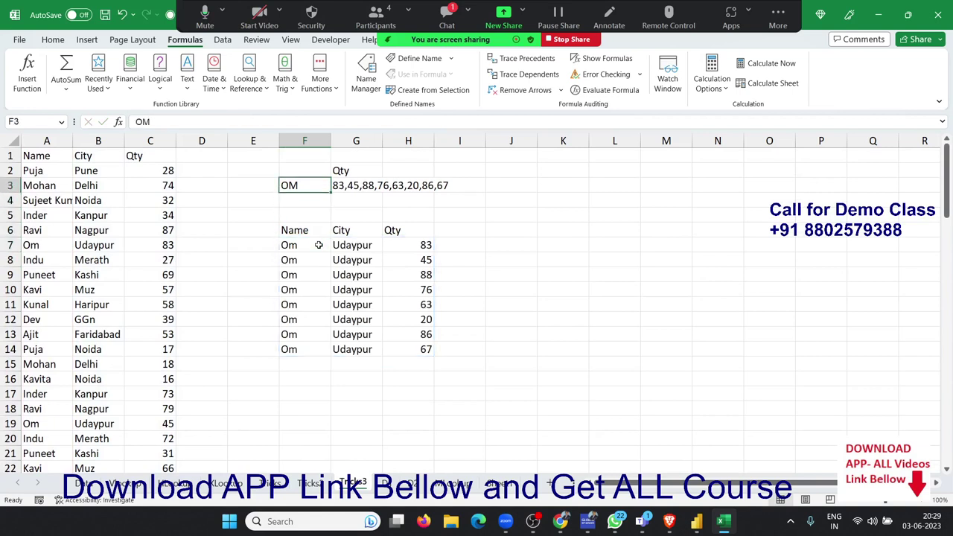
type("Ravi")
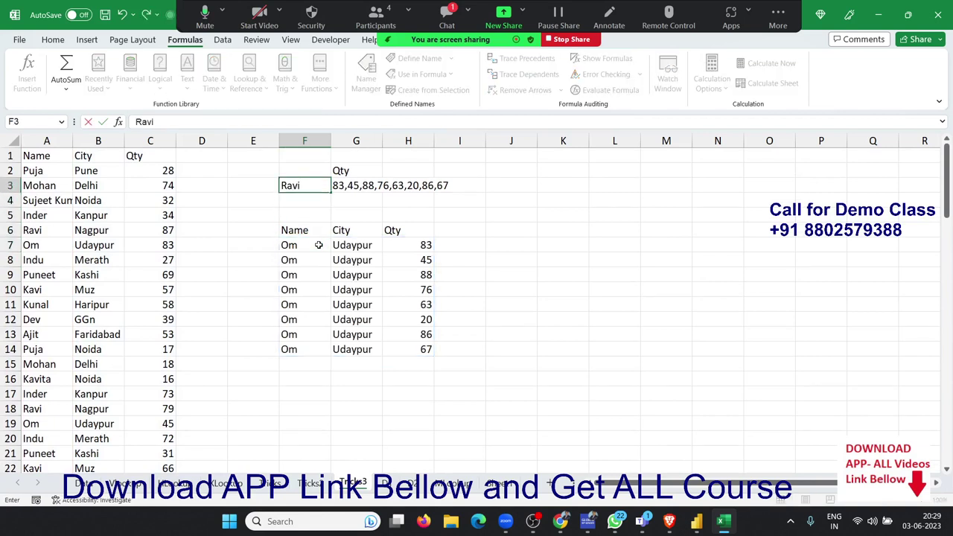
key("Return")
- Change F3 to Dev, so G3 joins 39,35,89,36,24,87,73 and seven GGn rows appear
key("Up")
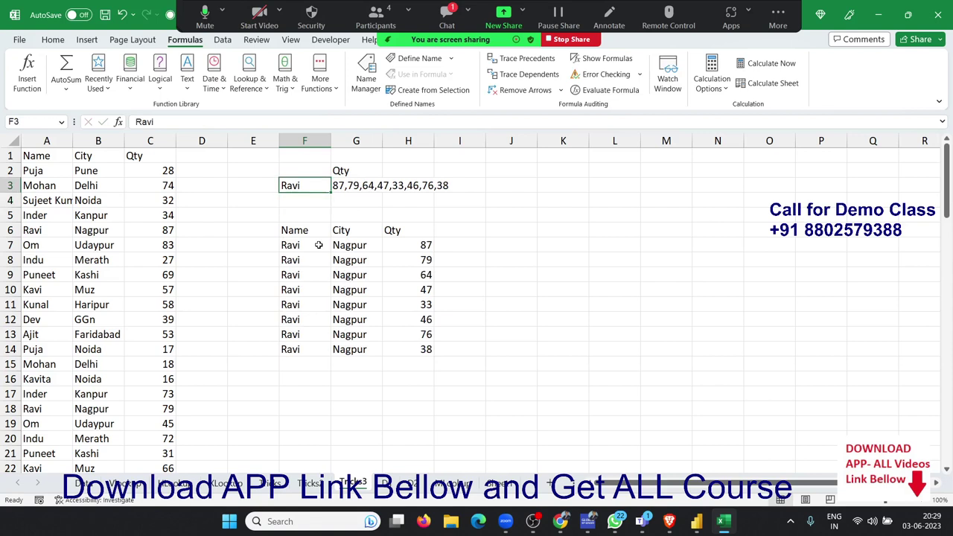
type("Dev")
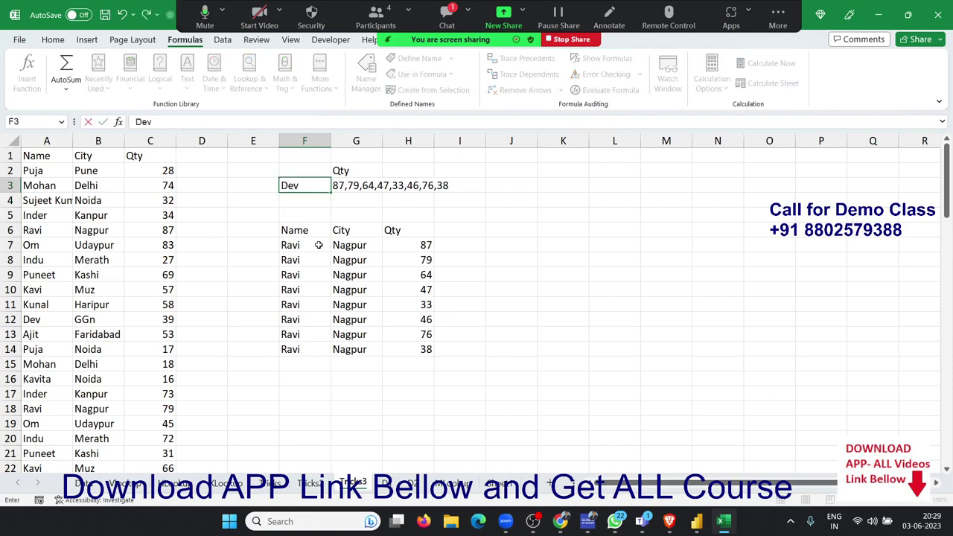
key("Return")
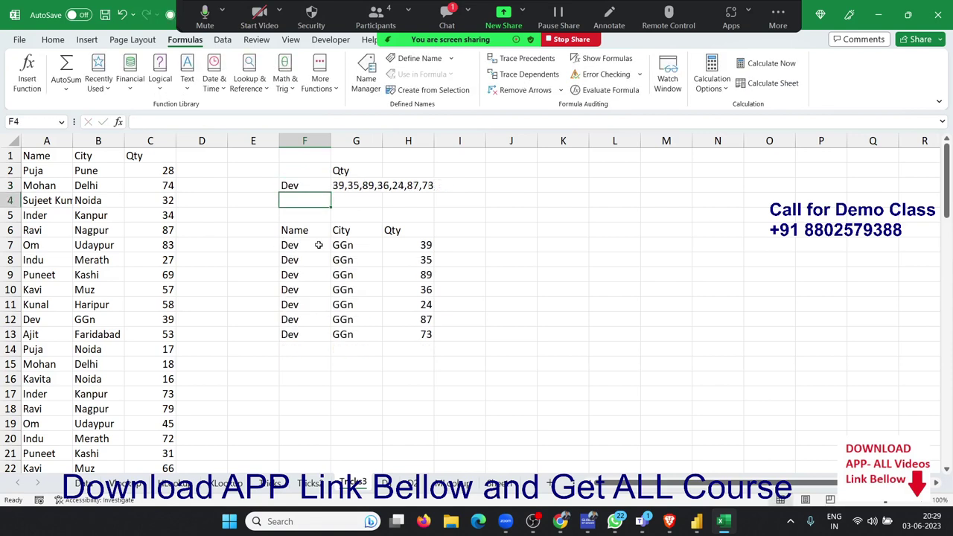
key("Up")
key("Right")
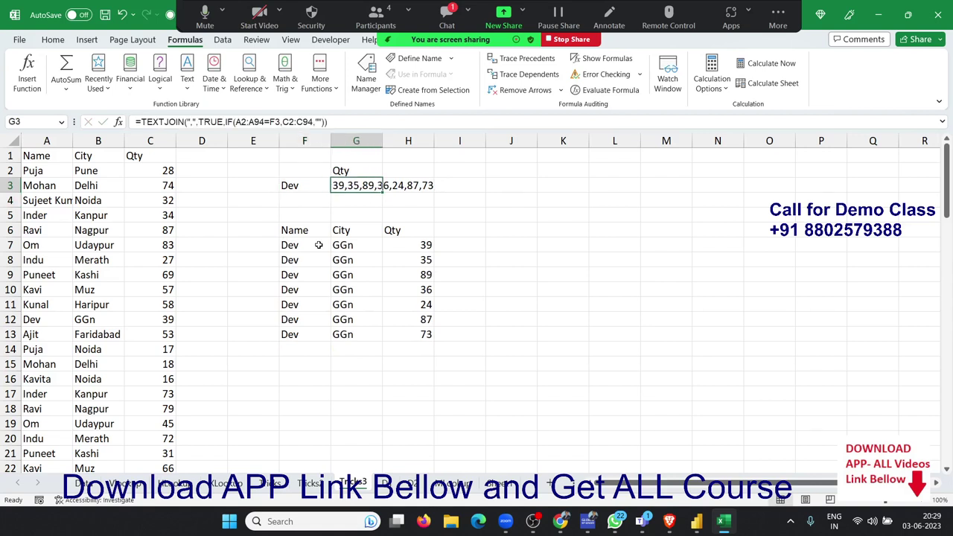
left_click(447, 13)
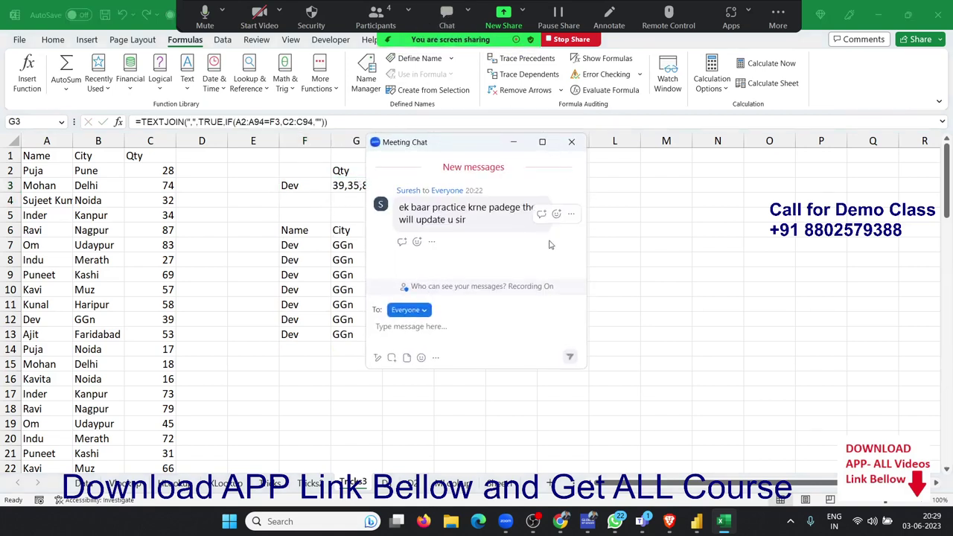
left_click(571, 142)
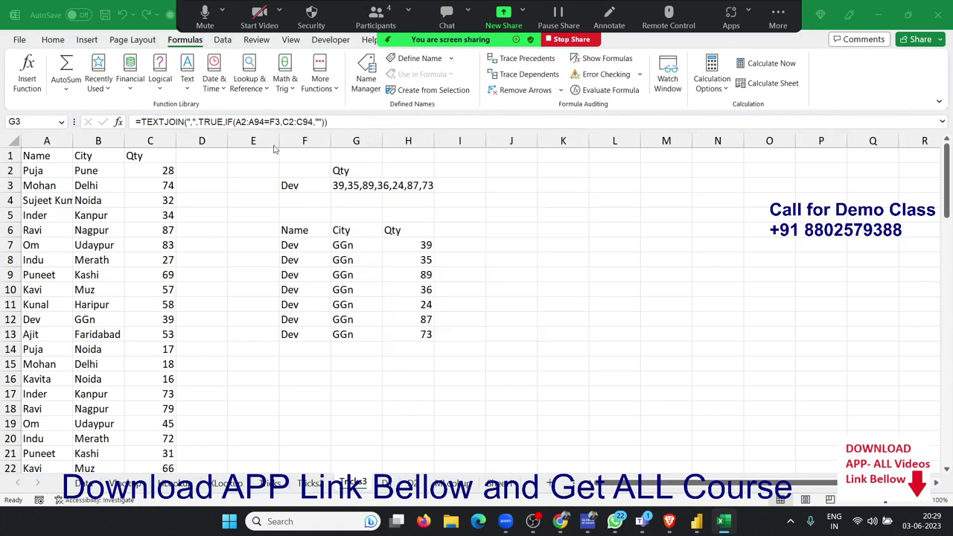
left_click(104, 18)
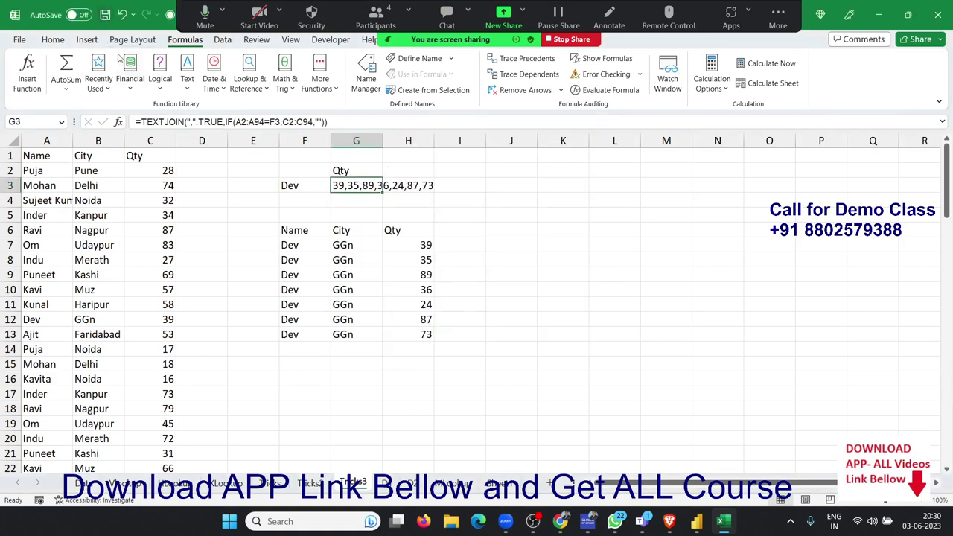
left_click(358, 349)
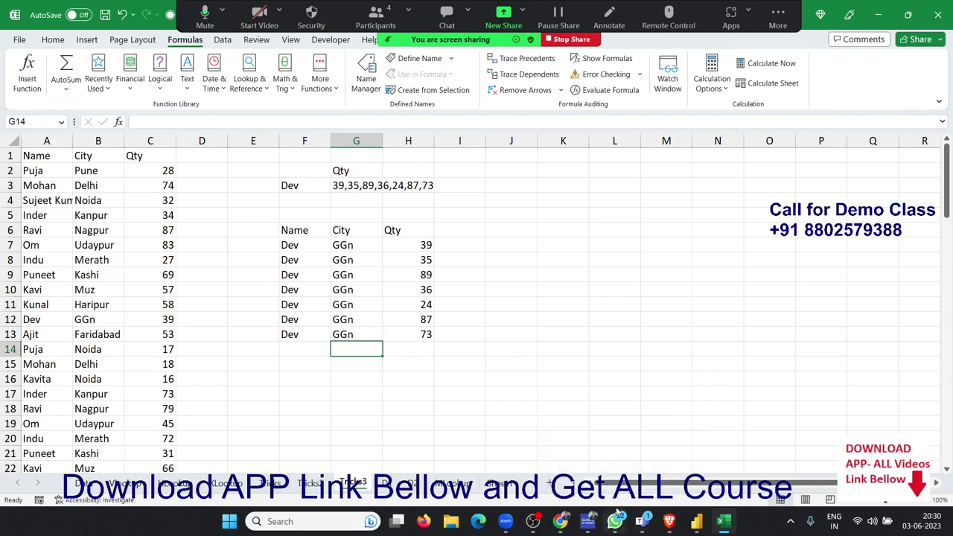
mouse_move(618, 511)
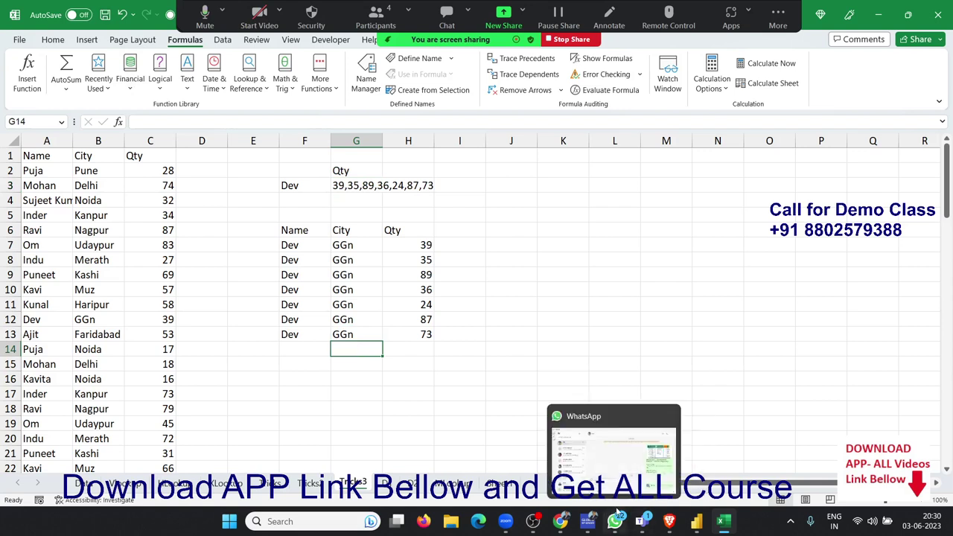